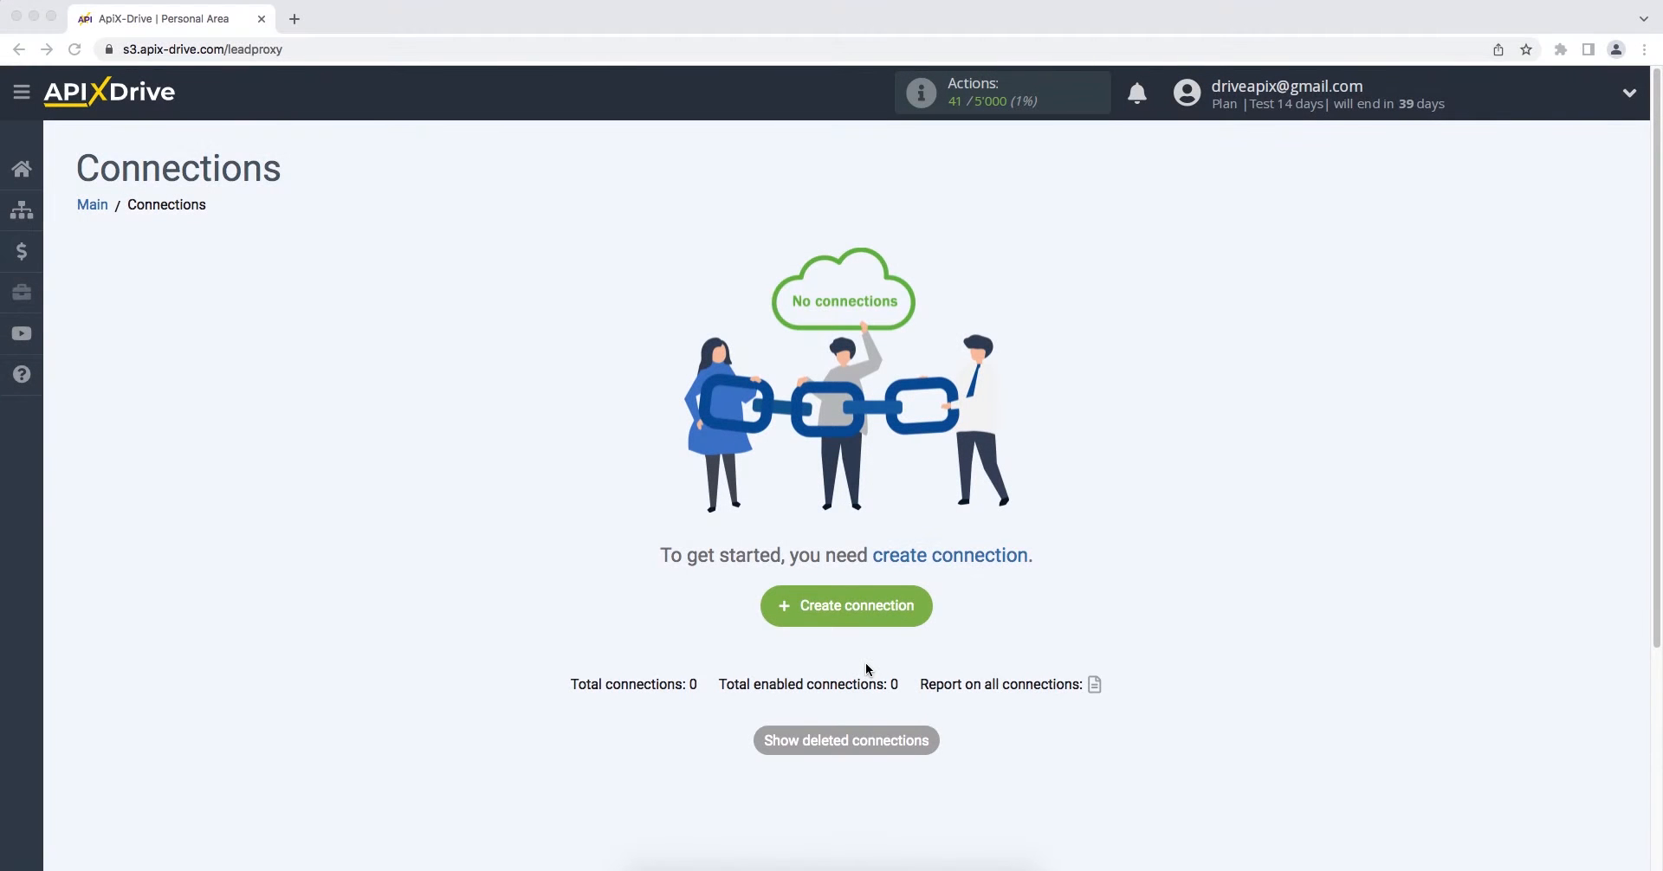
# Create a new connection and set ActiveCampaign as its data source system.
pyautogui.click(782, 607)
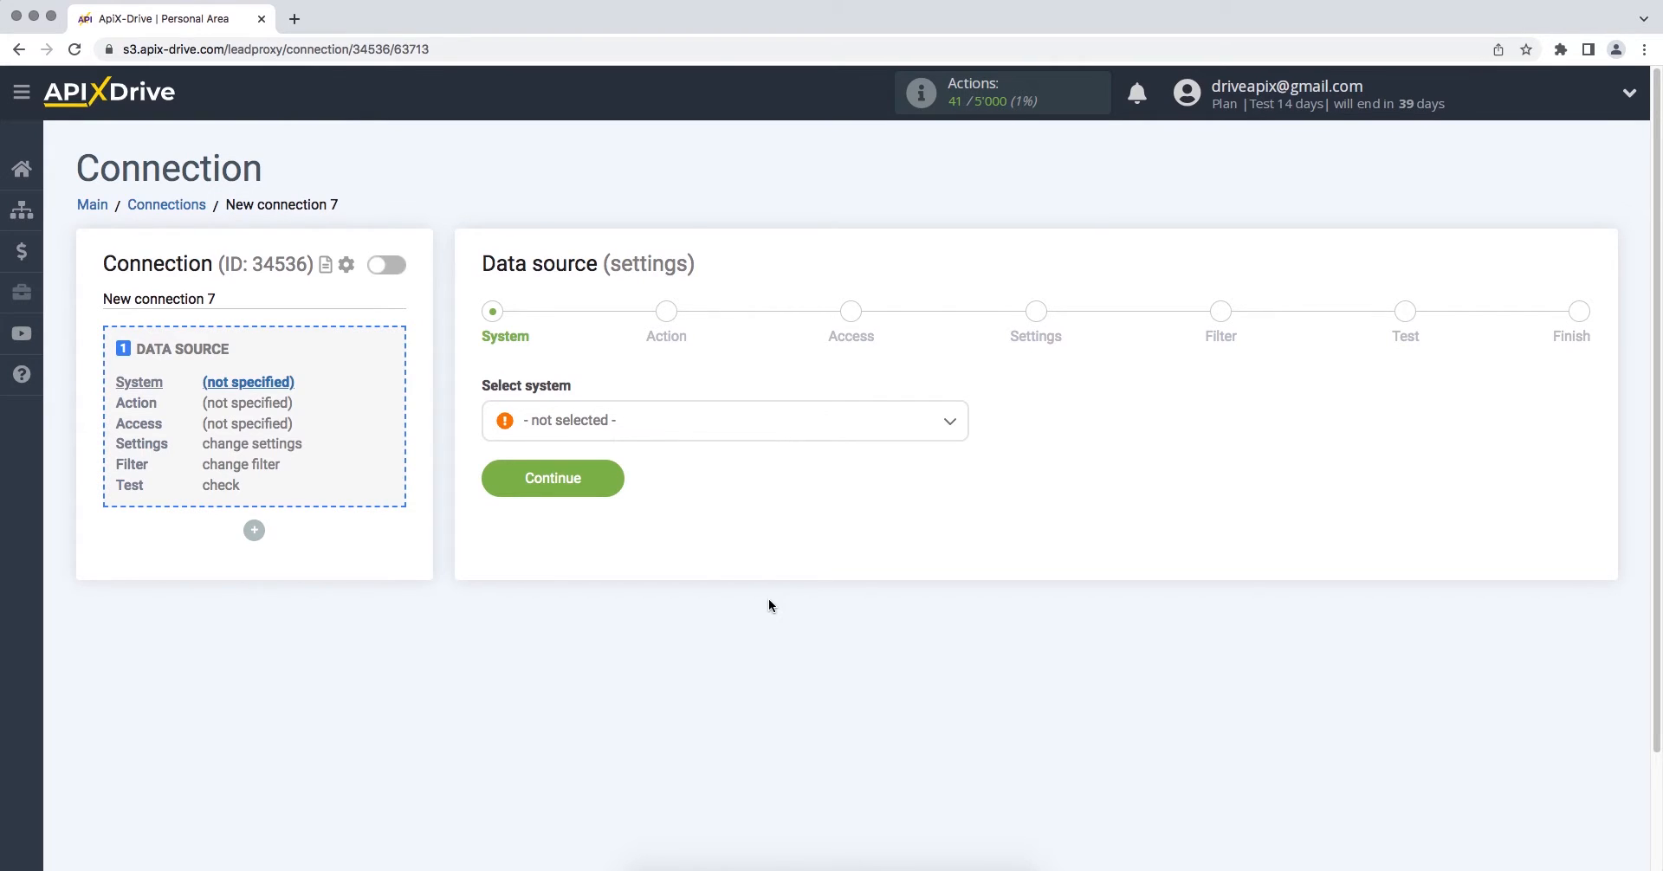
pyautogui.click(790, 424)
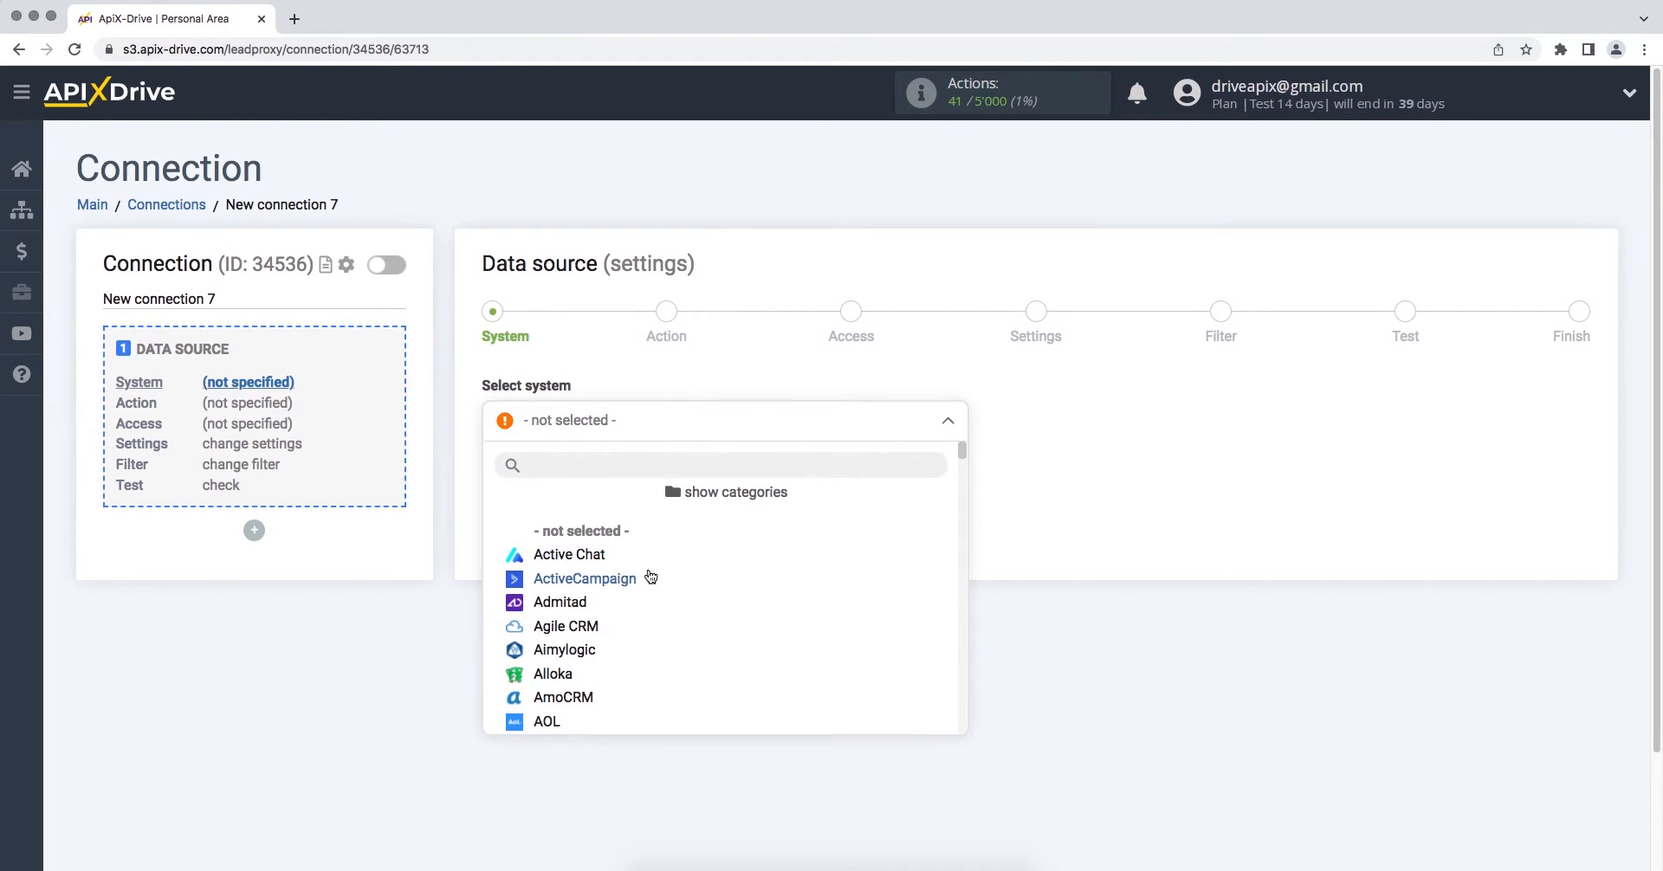
pyautogui.click(650, 578)
pyautogui.click(493, 482)
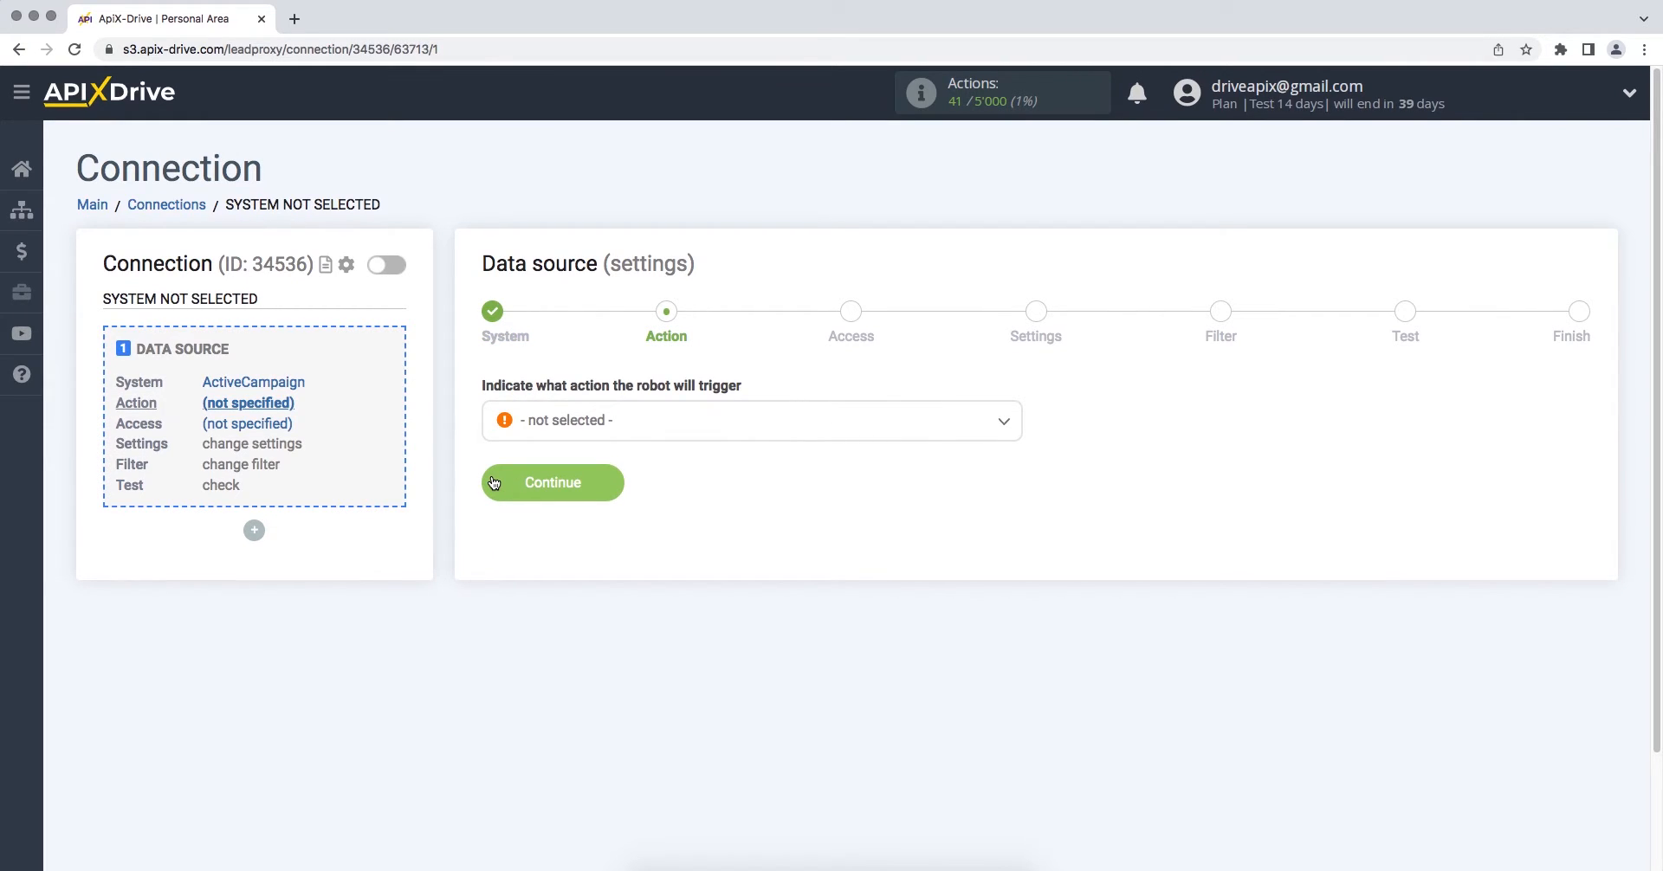
# Set the data source action to Get Deals (new) and continue to the access stage.
pyautogui.click(542, 418)
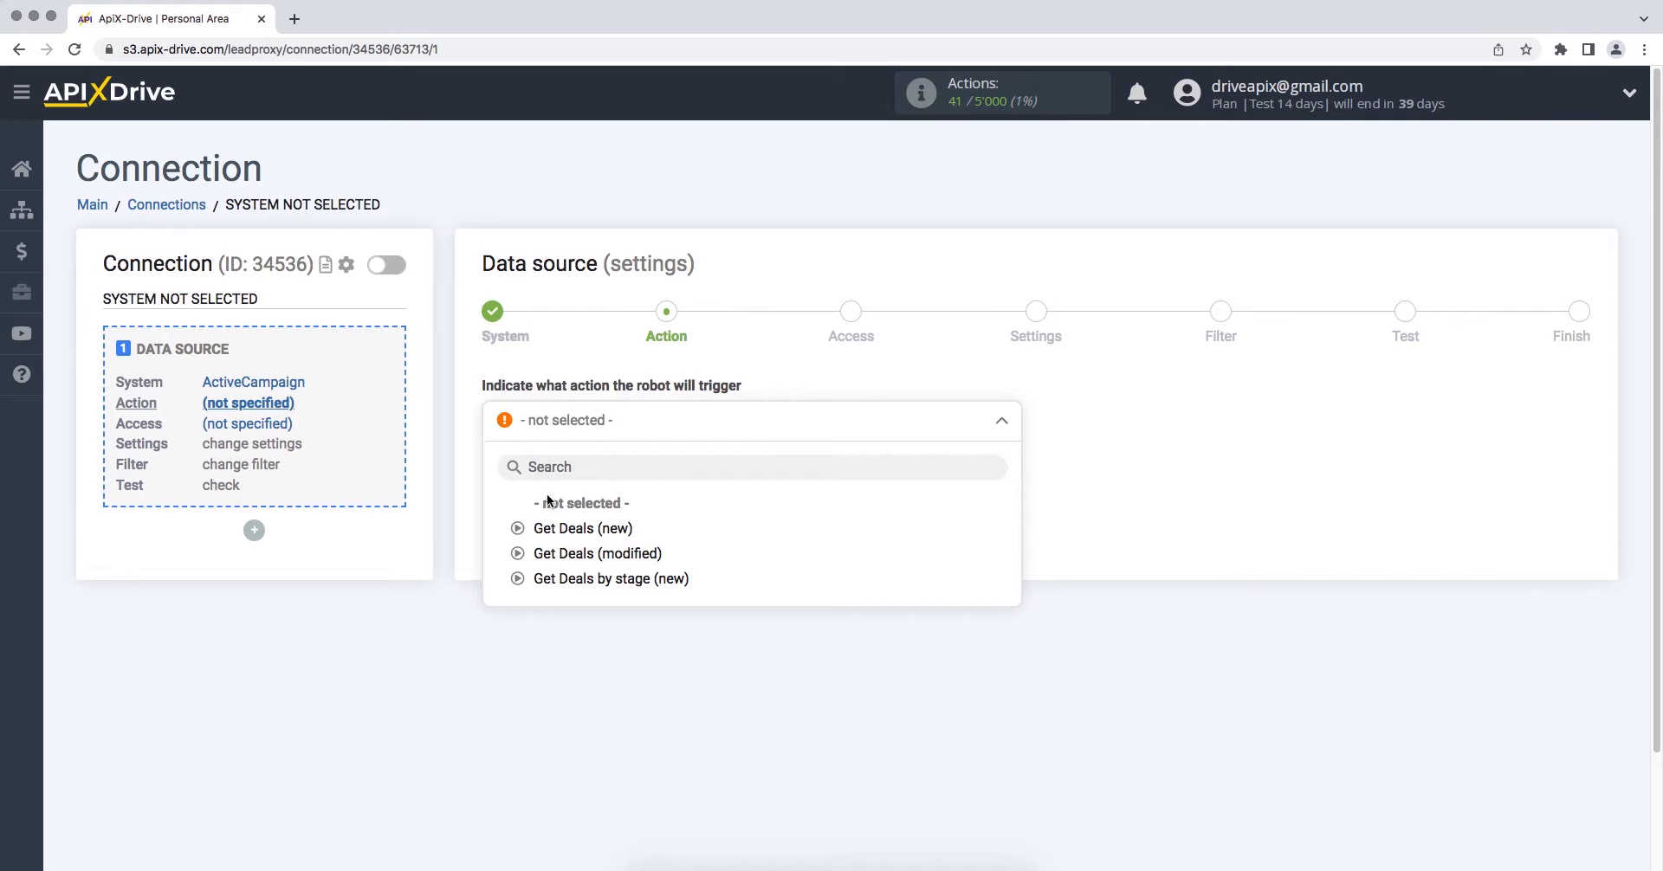
pyautogui.click(555, 529)
pyautogui.click(487, 481)
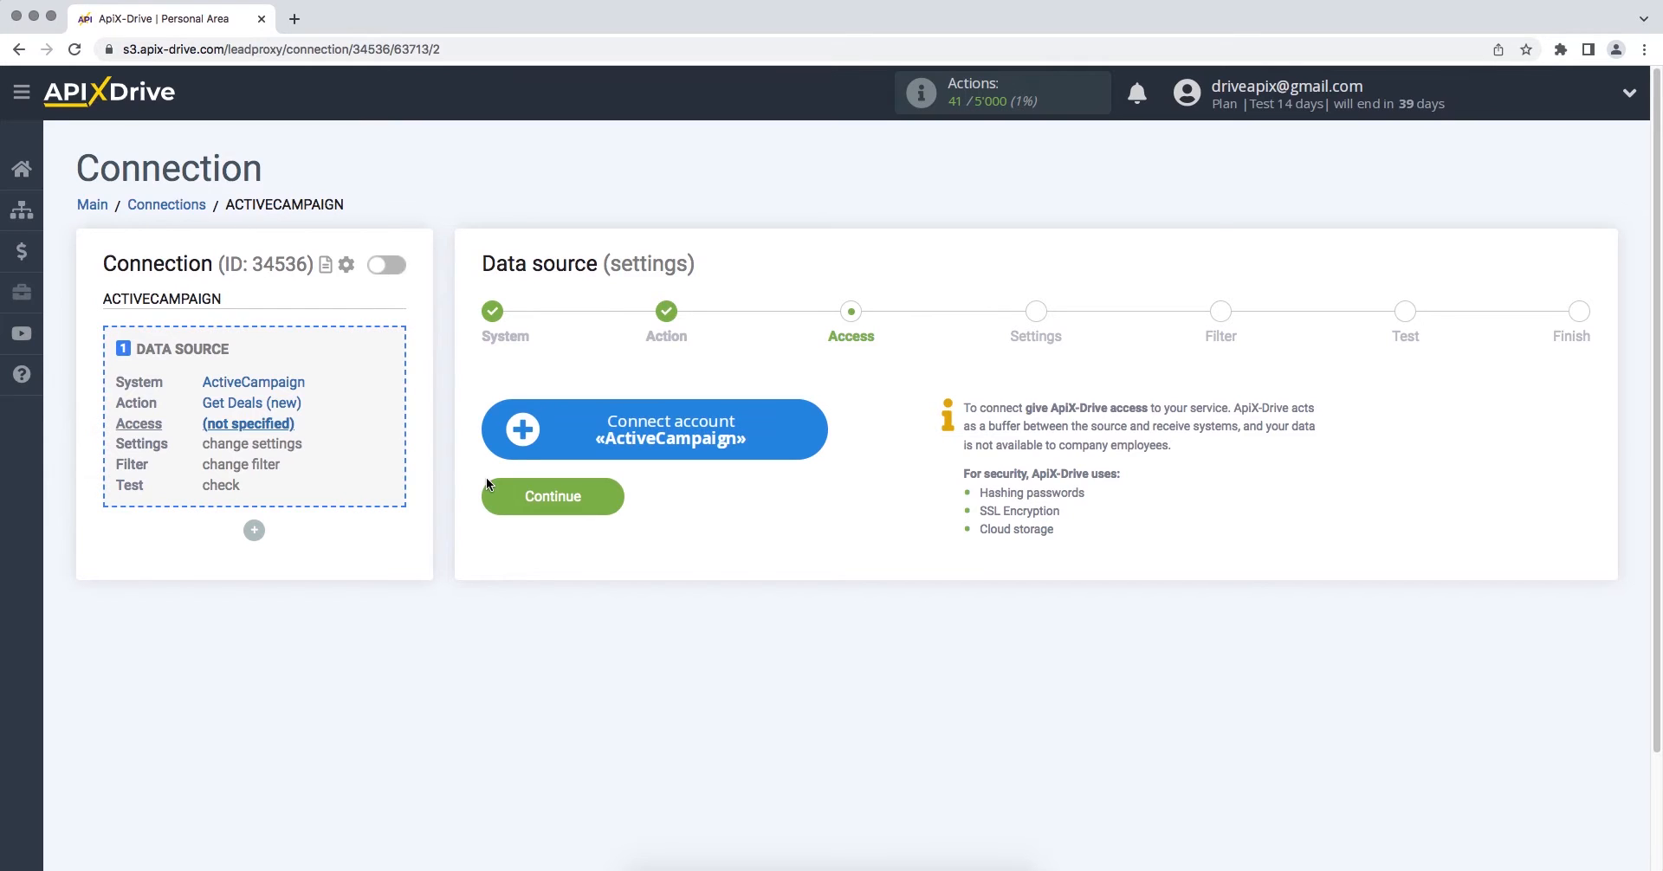
# Start connecting an ActiveCampaign account and copy the API URL from ActiveCampaign's developer settings into API Domain.
pyautogui.click(492, 425)
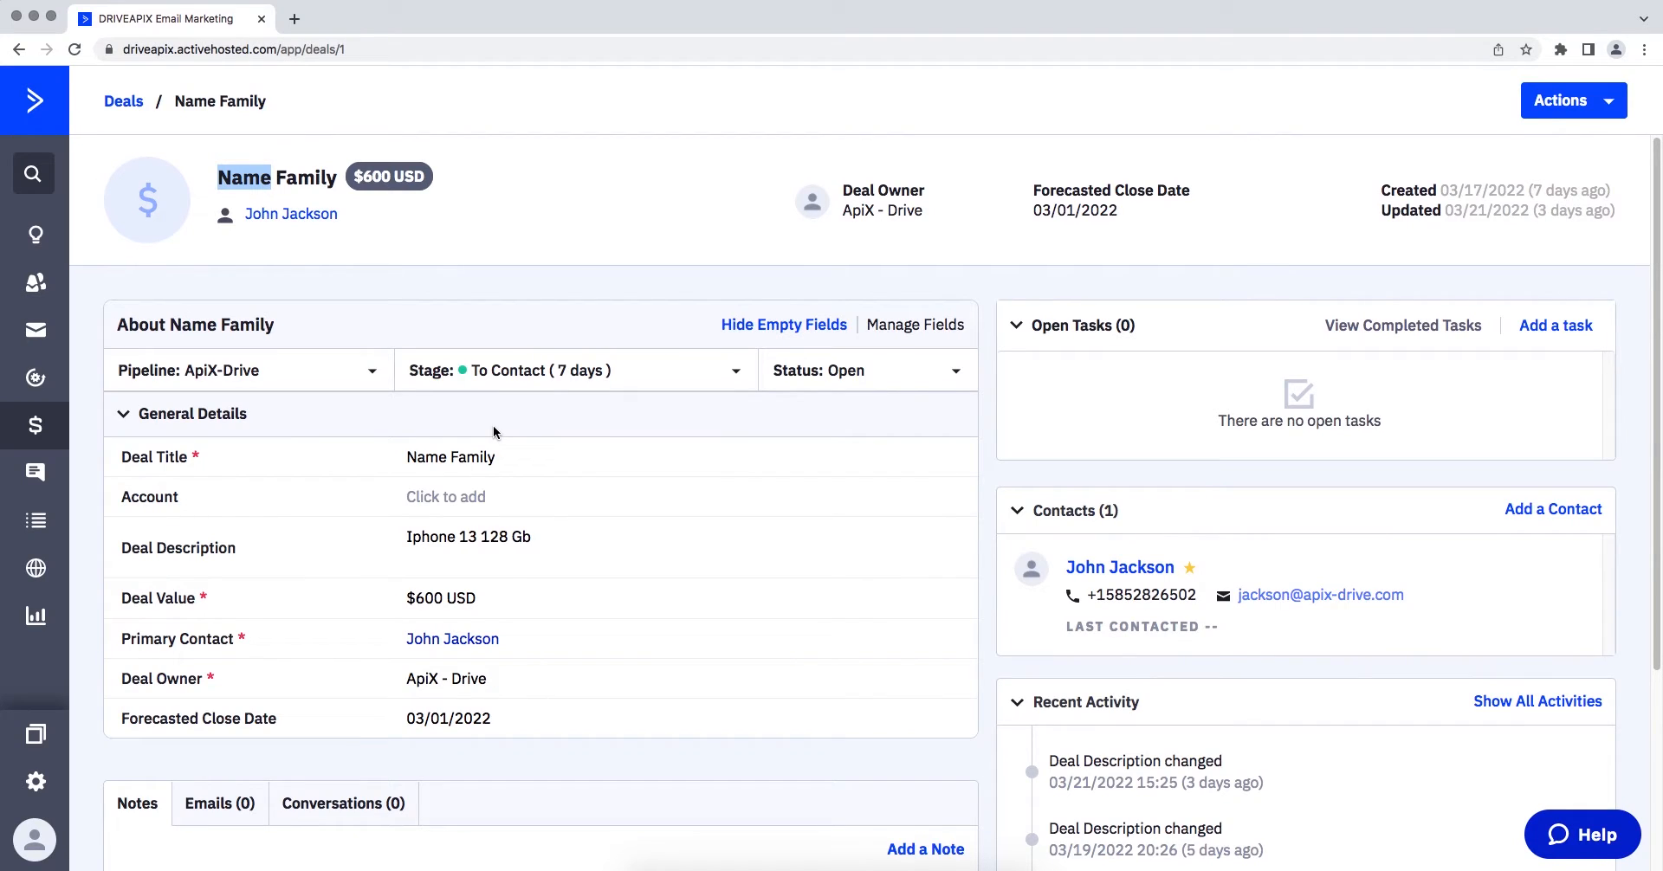
pyautogui.click(36, 782)
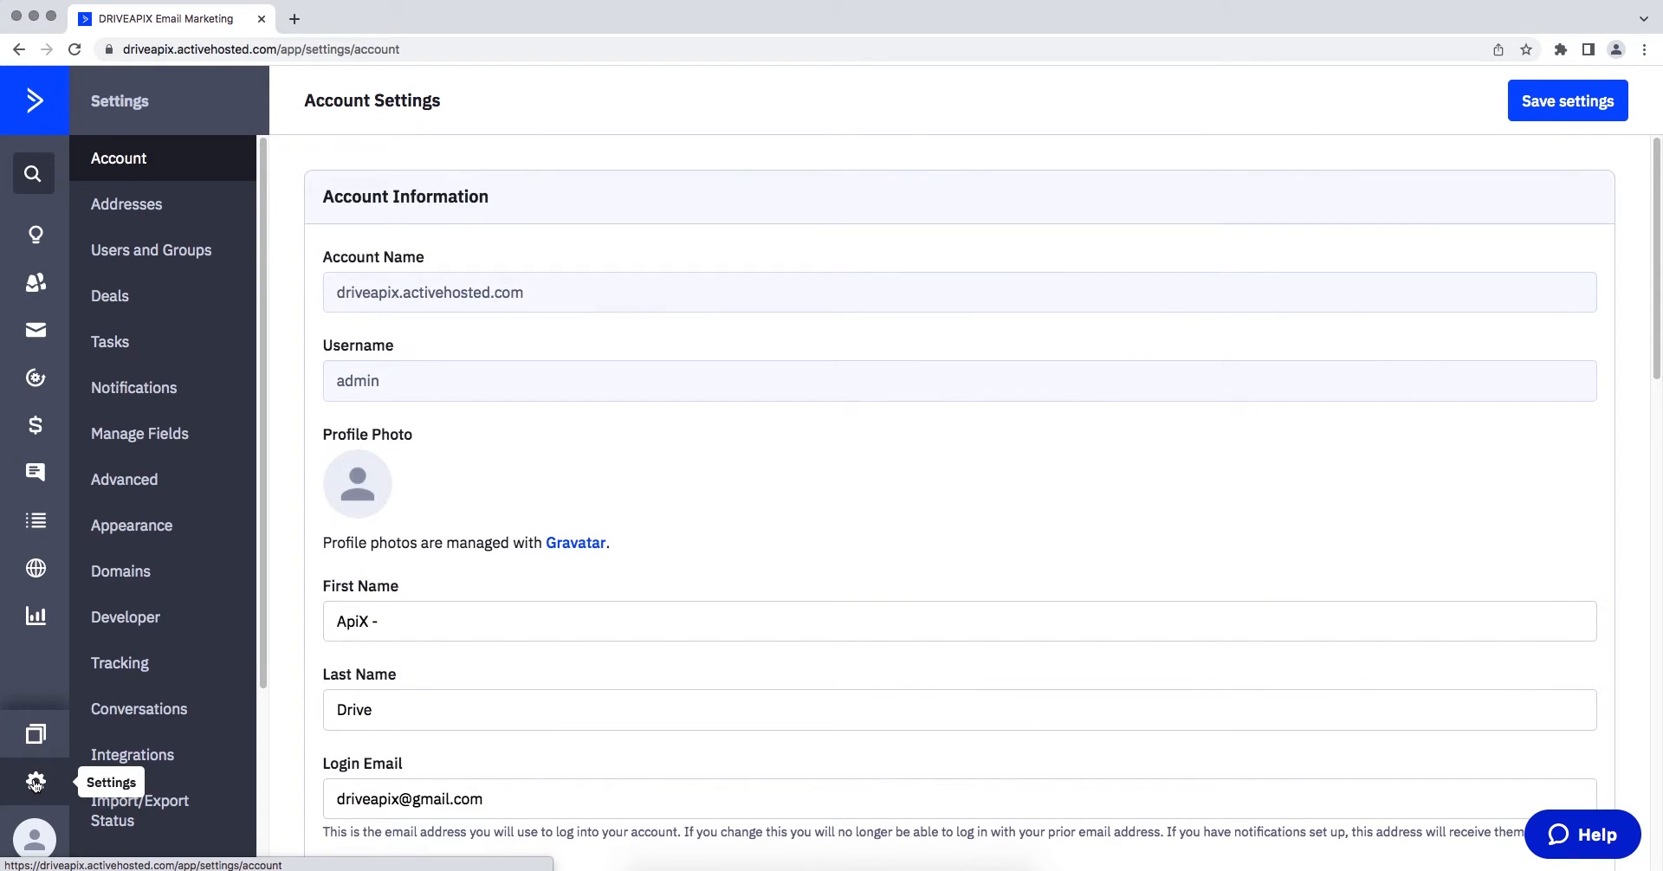
pyautogui.click(119, 636)
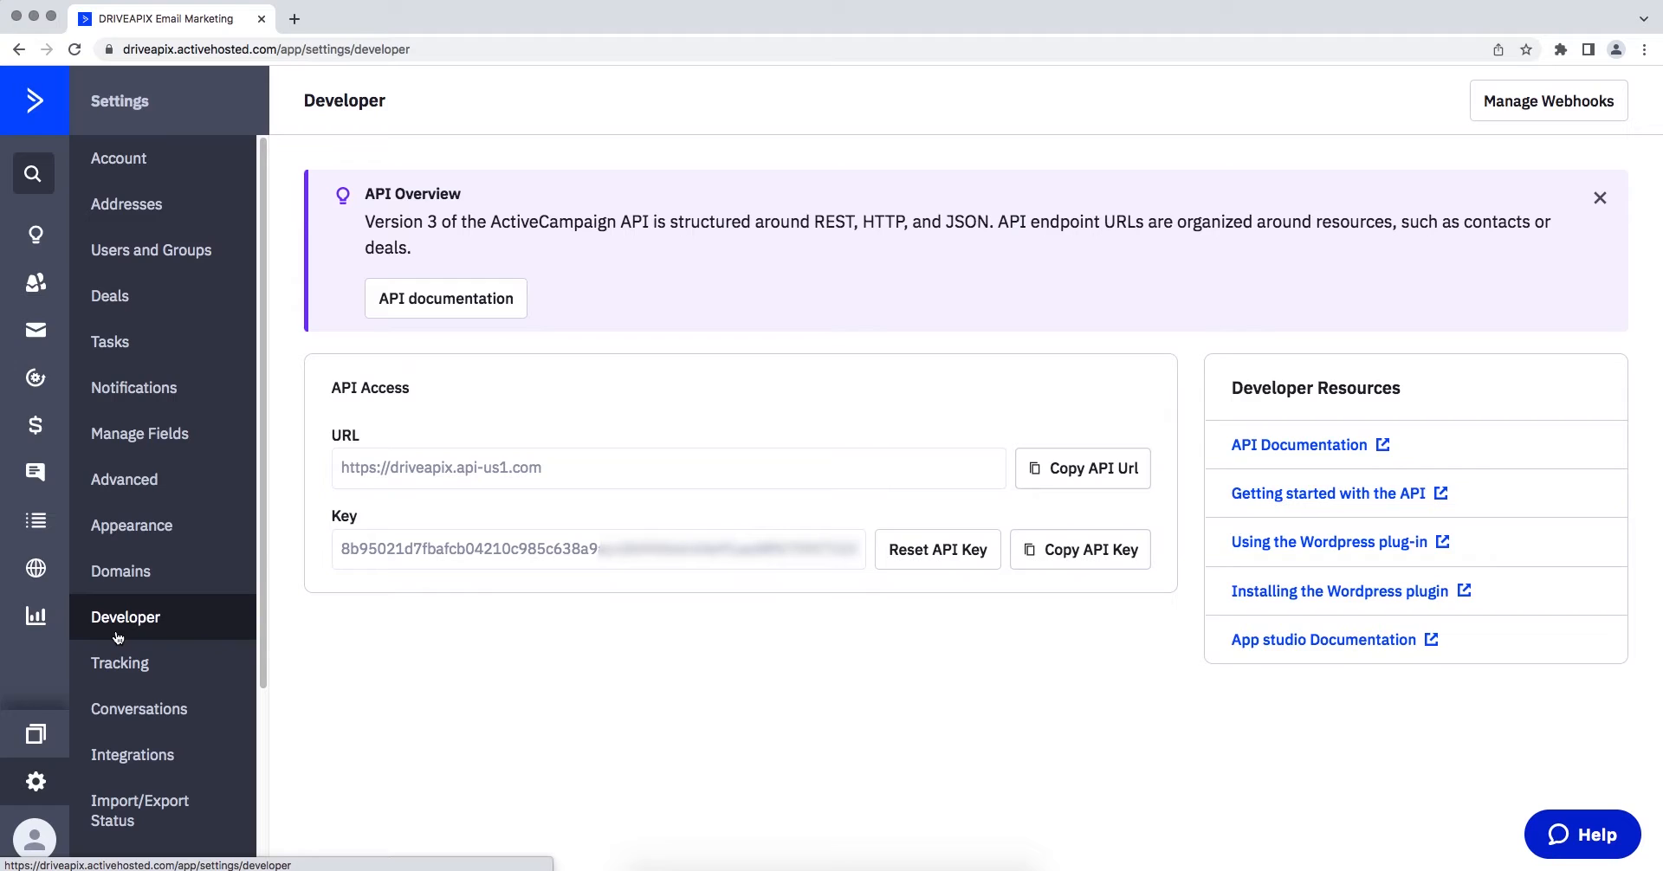
pyautogui.moveTo(340, 468); pyautogui.dragTo(542, 465)
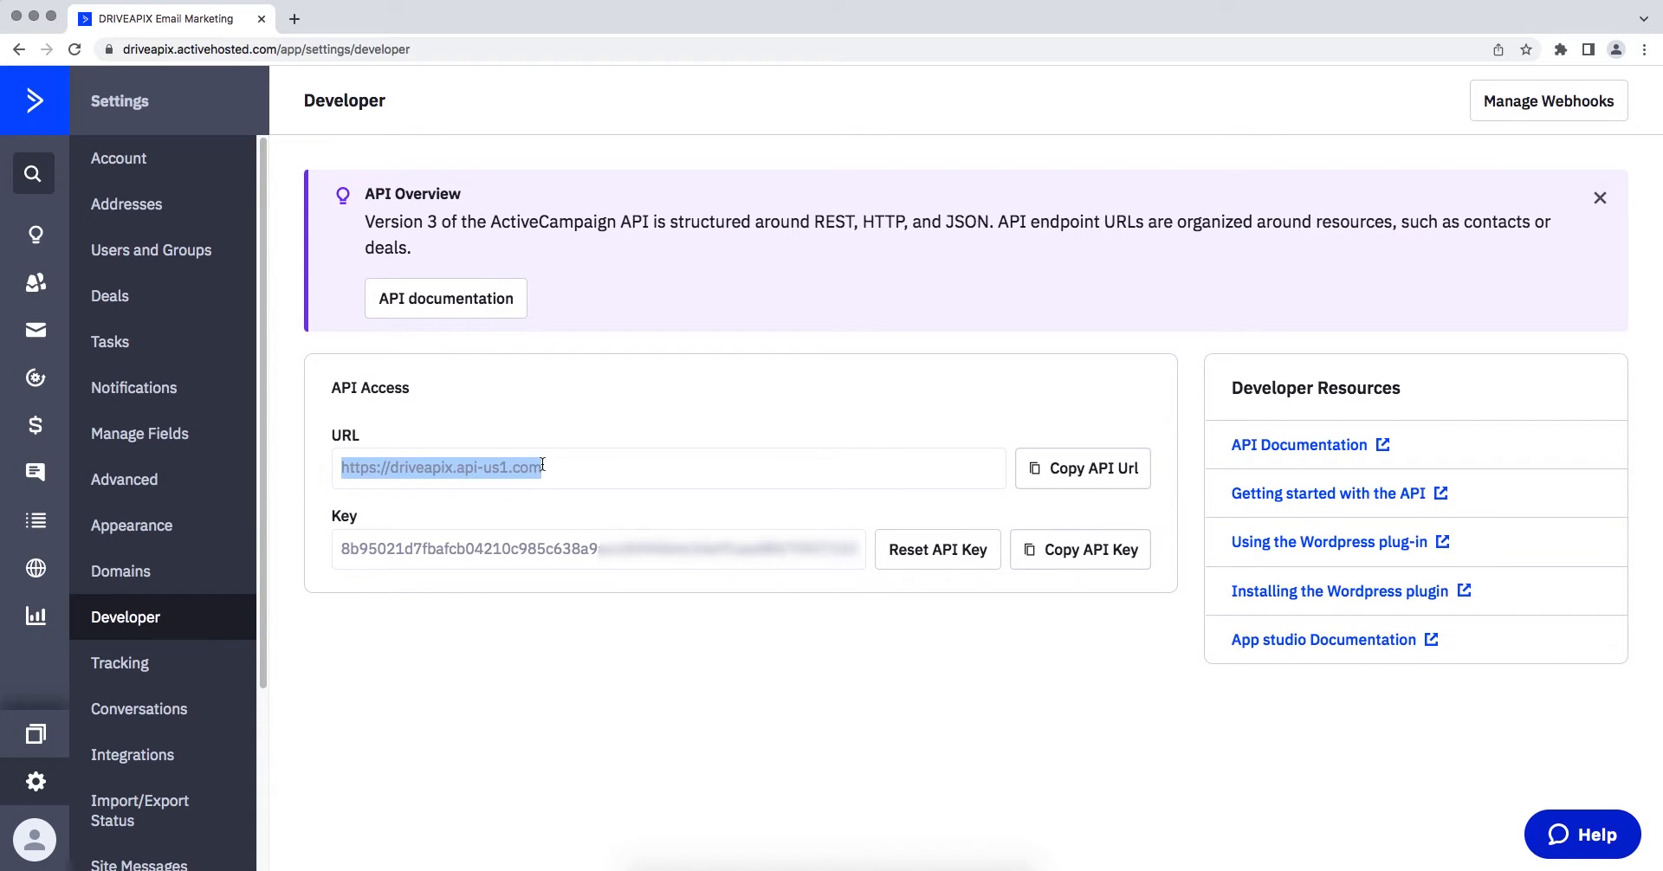
pyautogui.rightClick(542, 465)
pyautogui.click(539, 494)
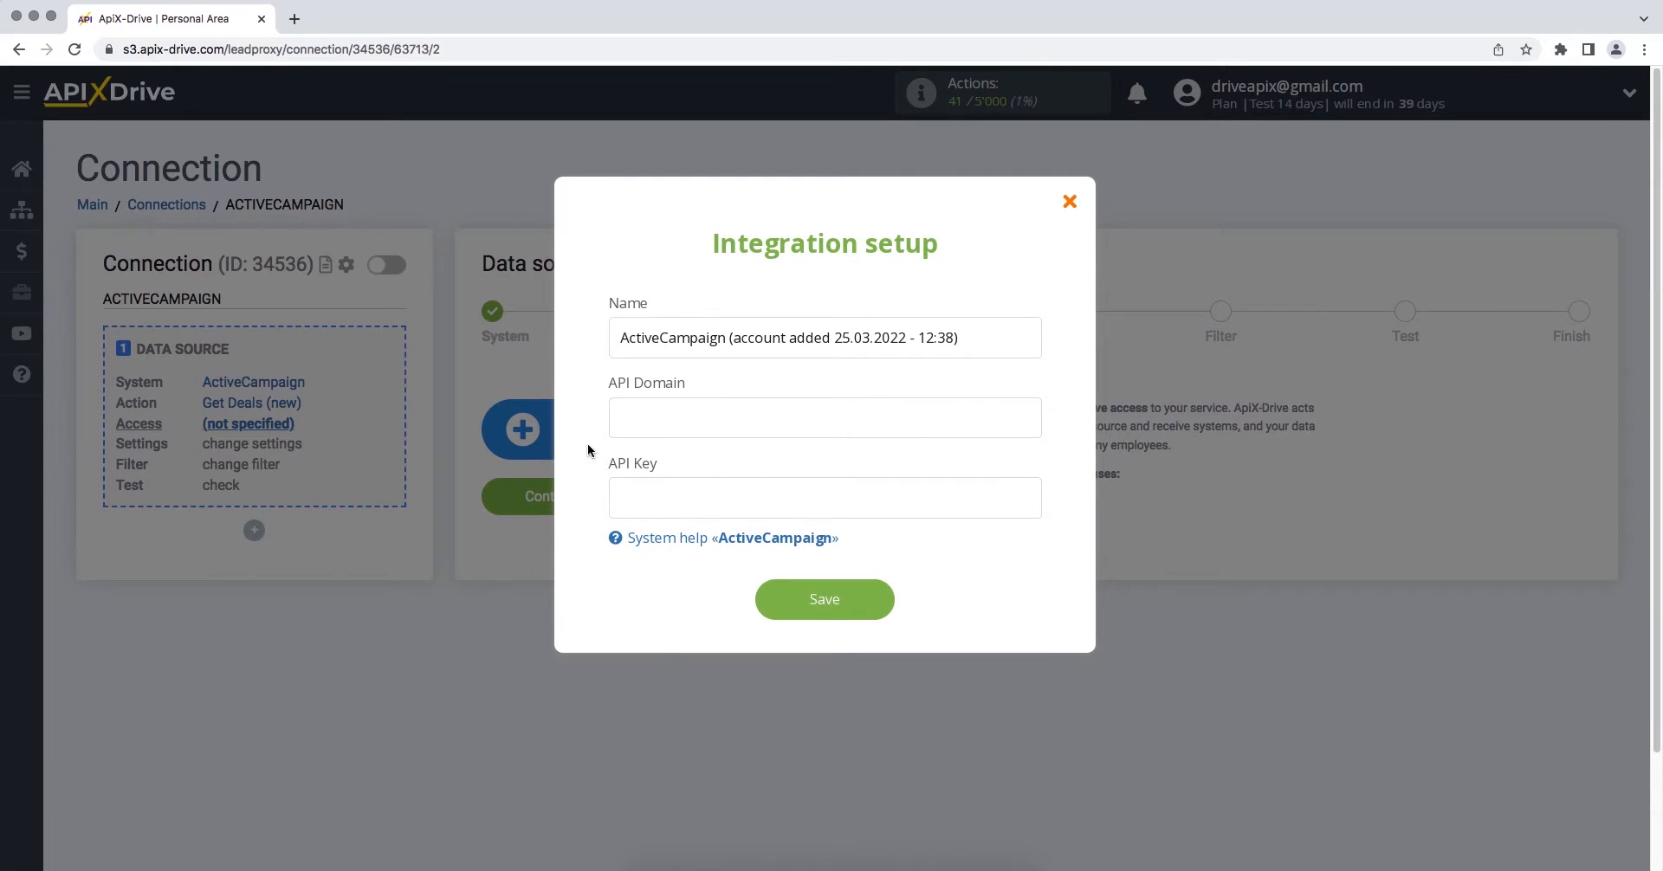
pyautogui.rightClick(641, 428)
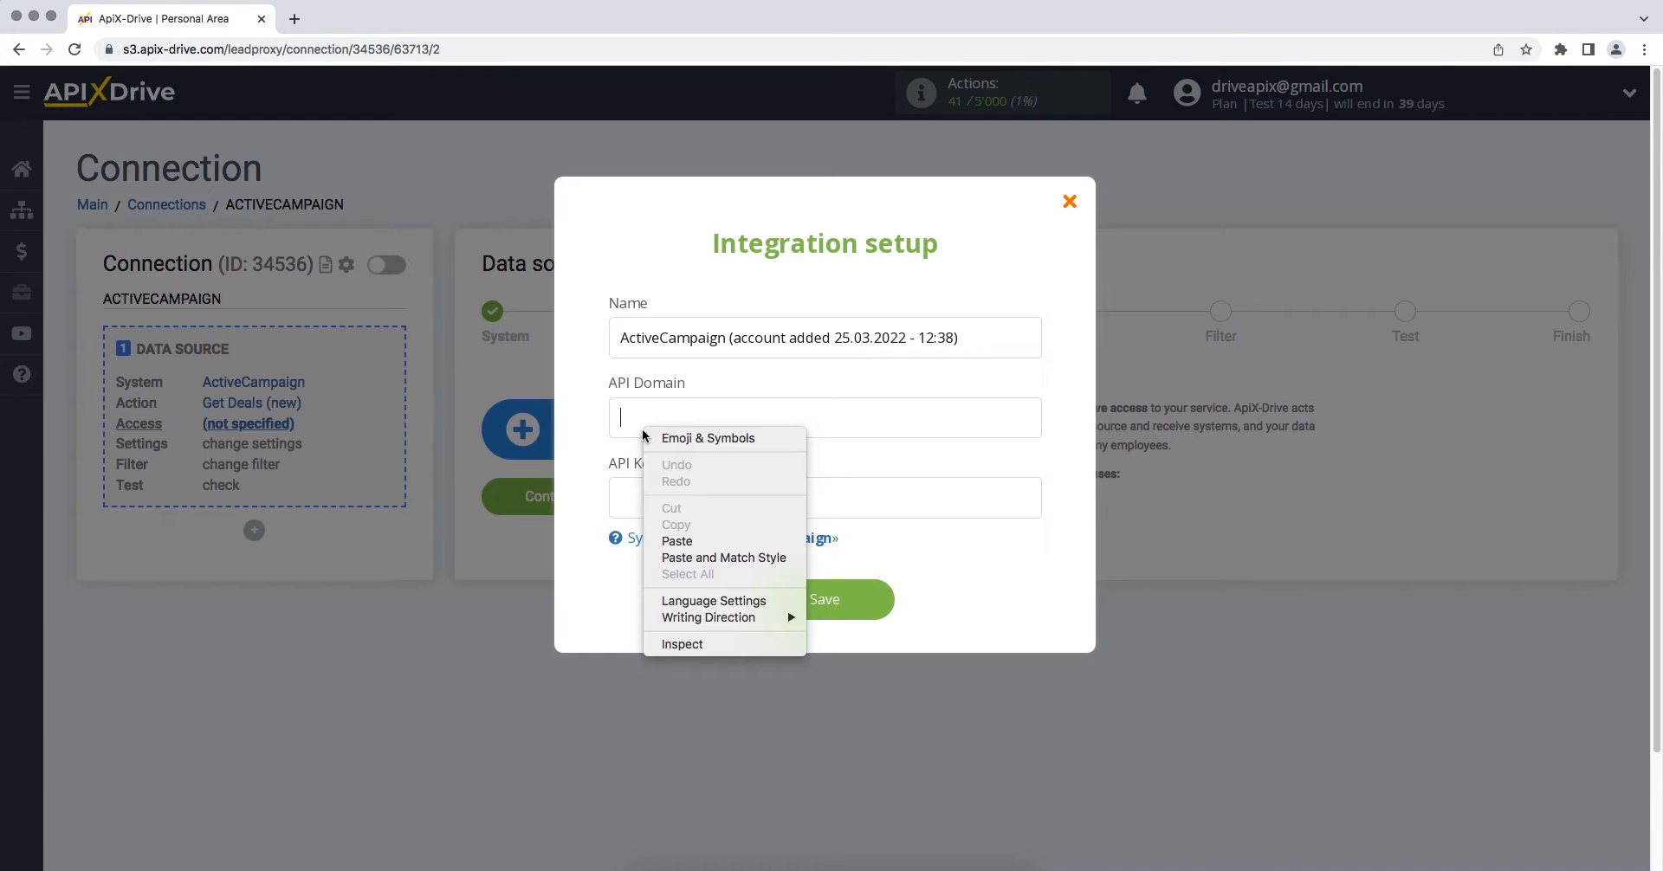
pyautogui.click(677, 540)
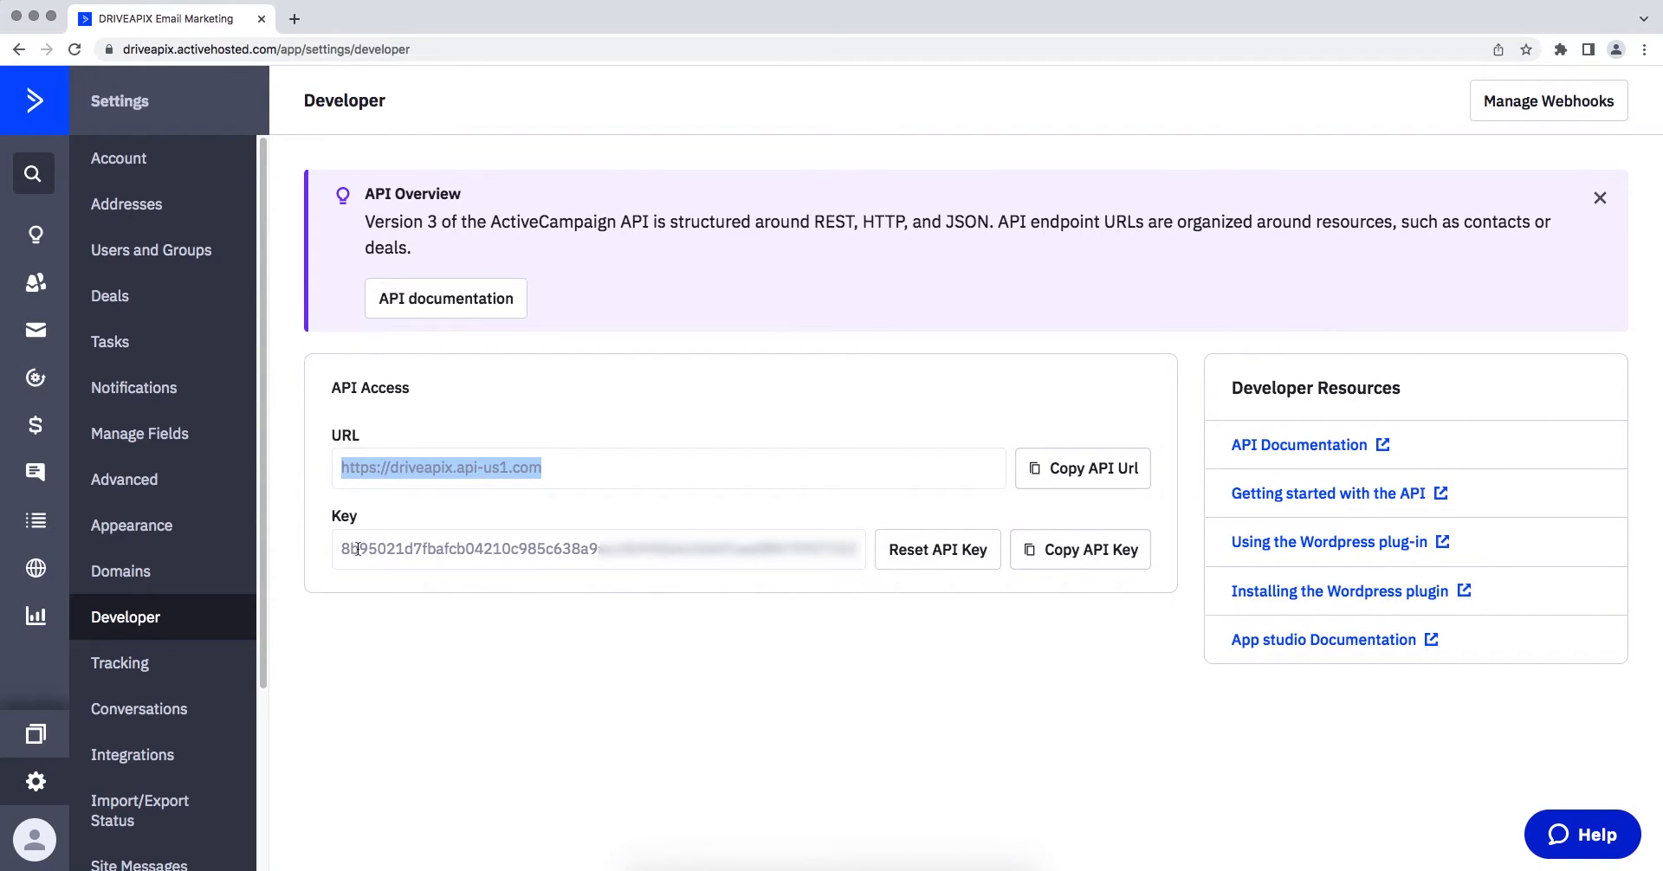
# Copy the API key from ActiveCampaign's developer settings into the API Key field and save the integration.
pyautogui.moveTo(357, 549); pyautogui.dragTo(868, 556)
pyautogui.rightClick(868, 556)
pyautogui.click(877, 595)
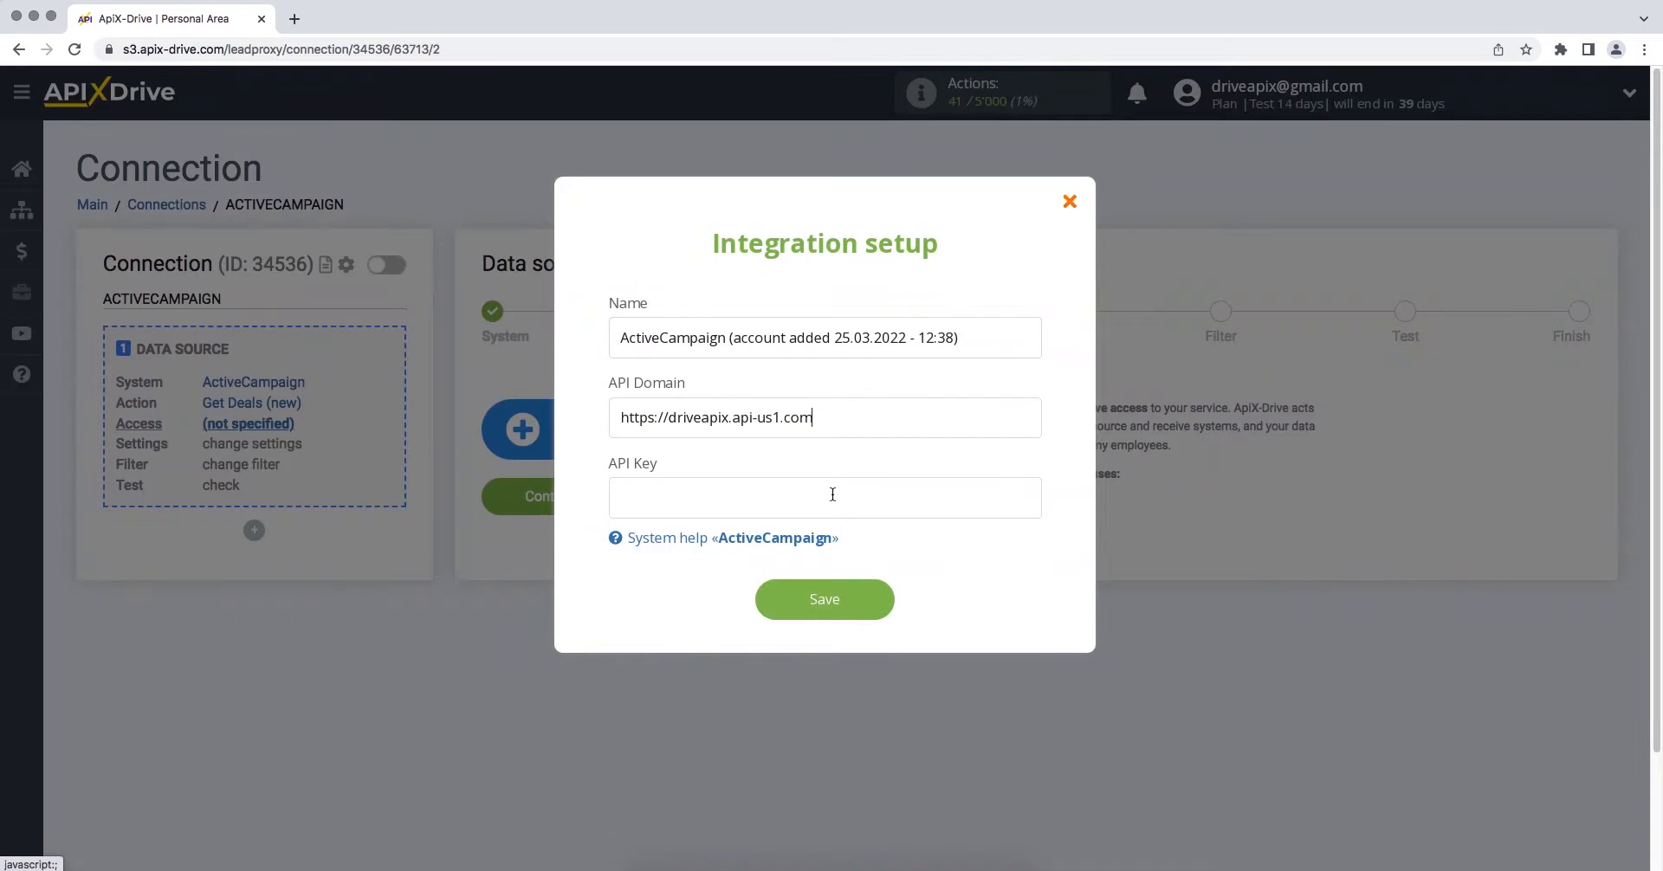
pyautogui.rightClick(832, 494)
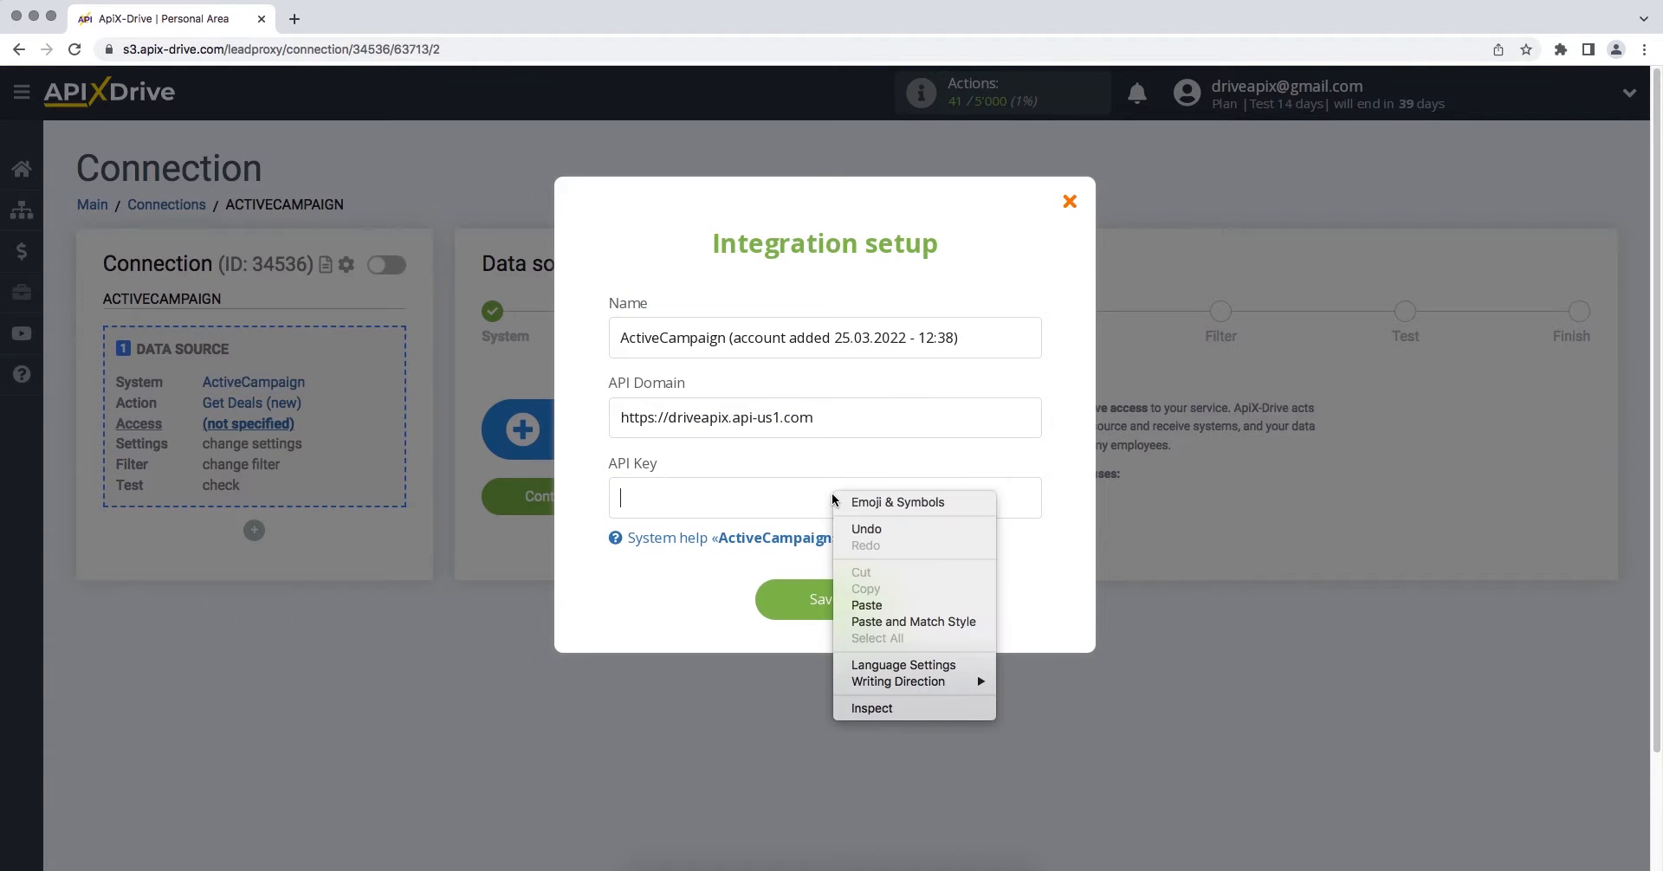
pyautogui.click(866, 606)
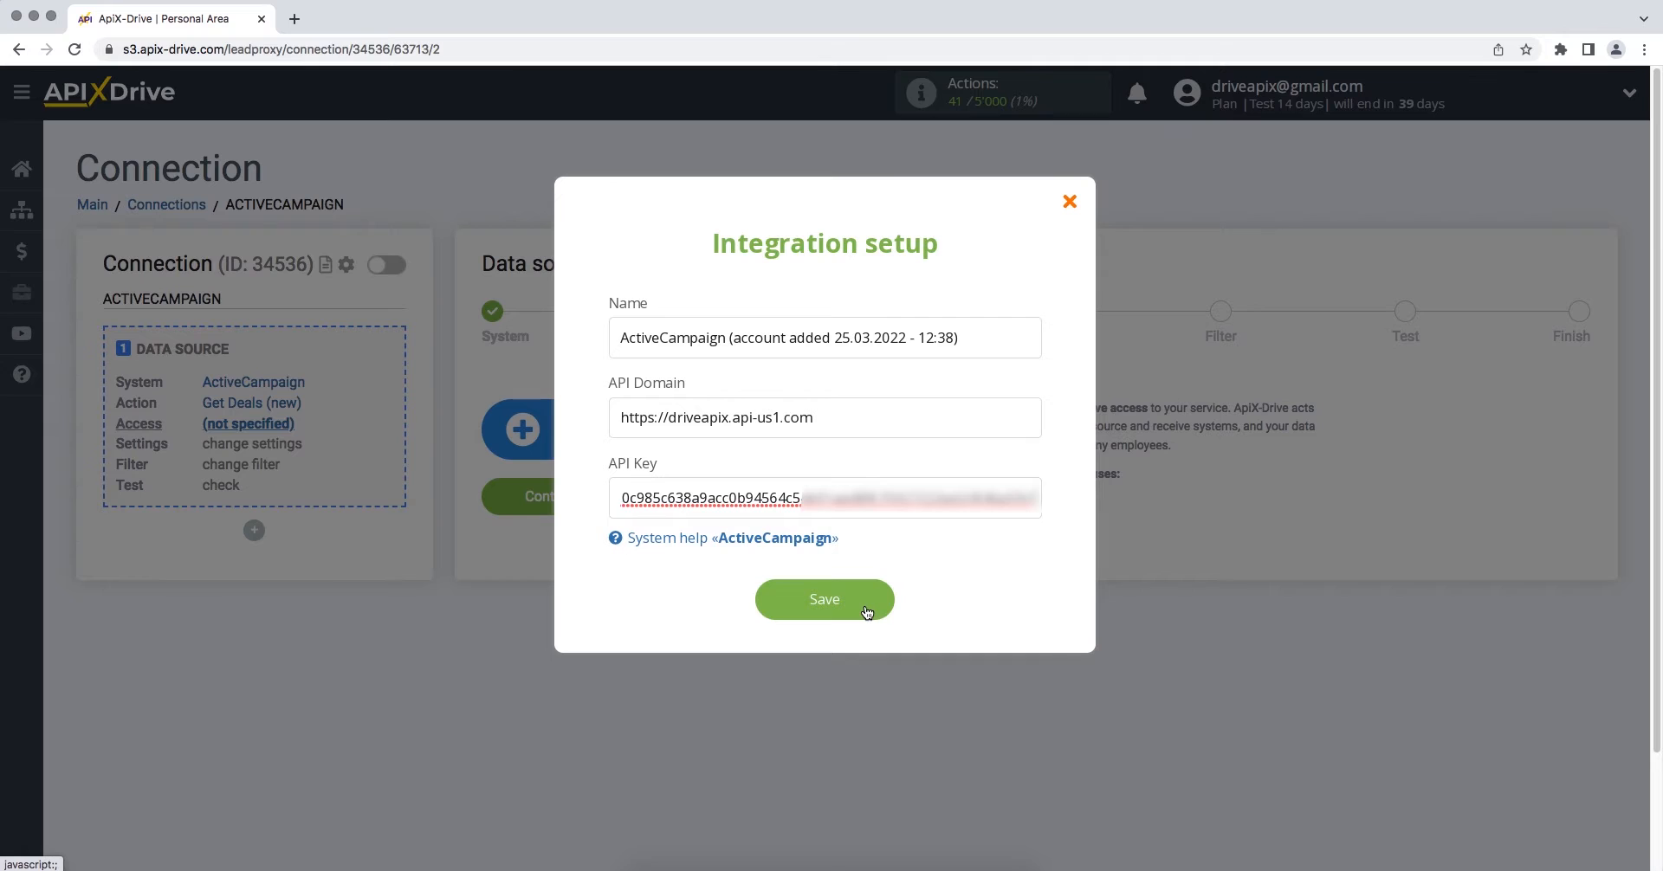
pyautogui.click(775, 597)
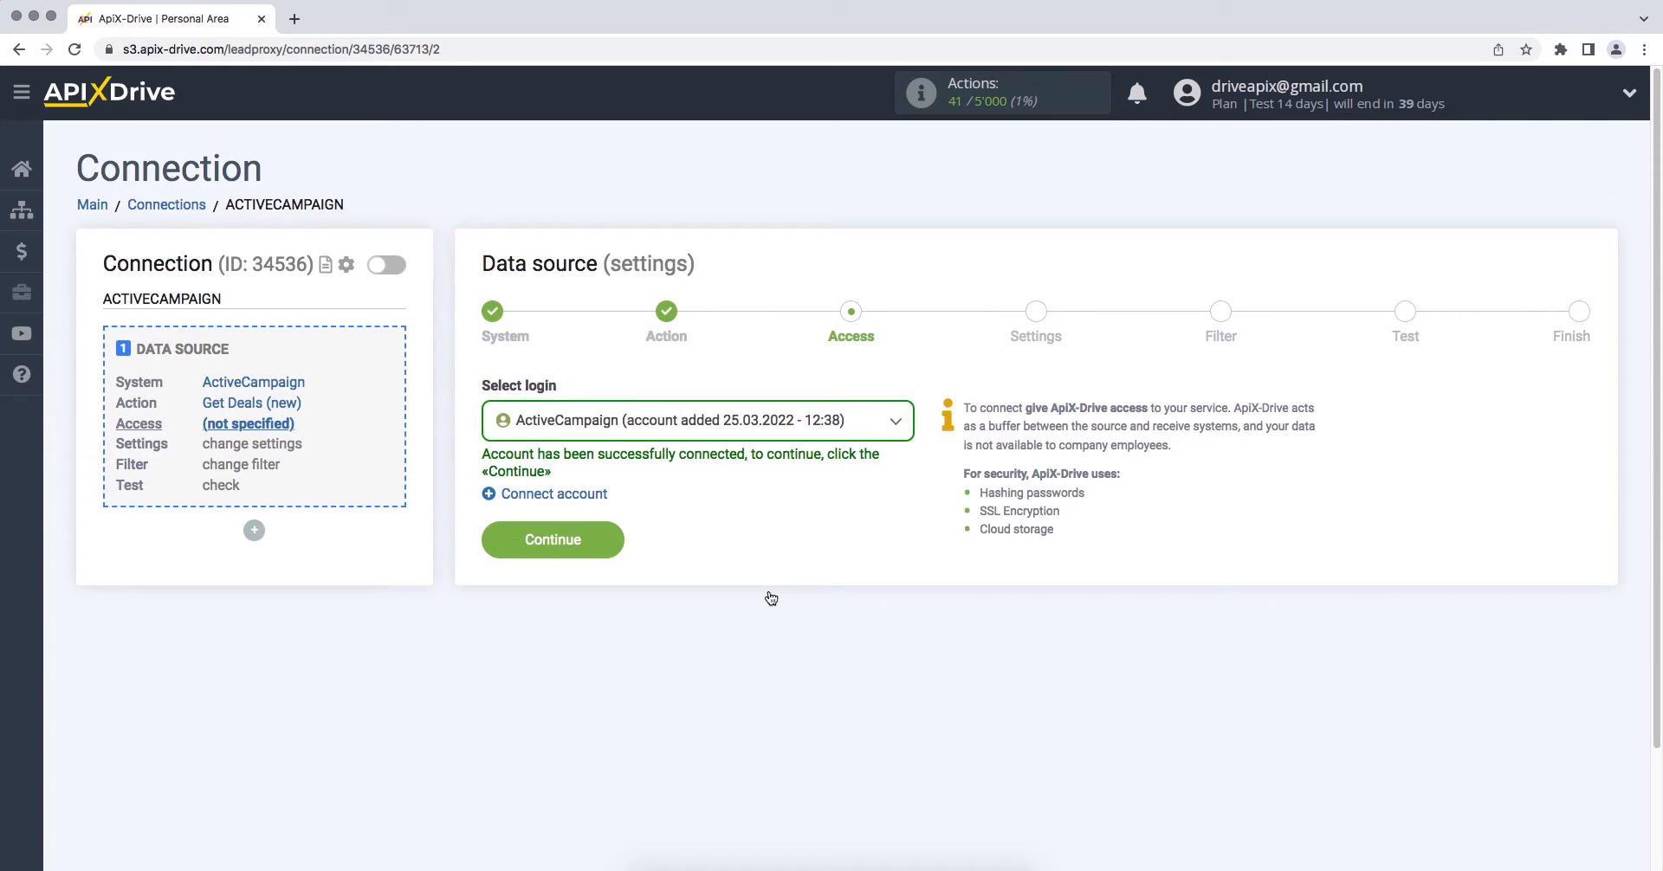
# Choose the newly added ActiveCampaign account as the data source login and continue.
pyautogui.click(793, 421)
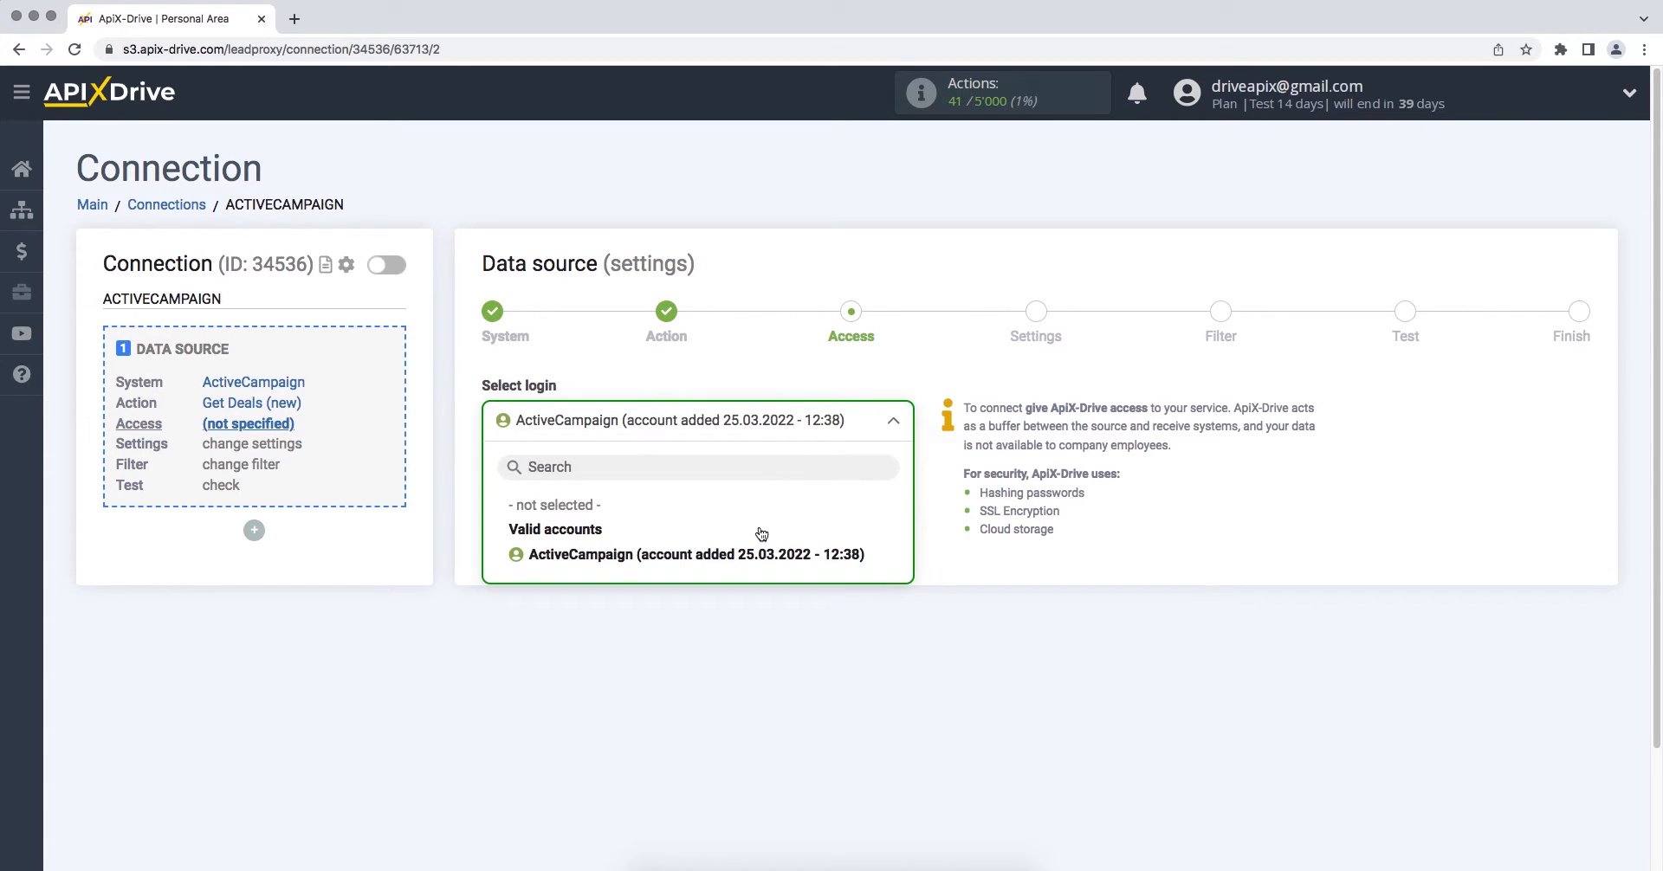
pyautogui.click(755, 555)
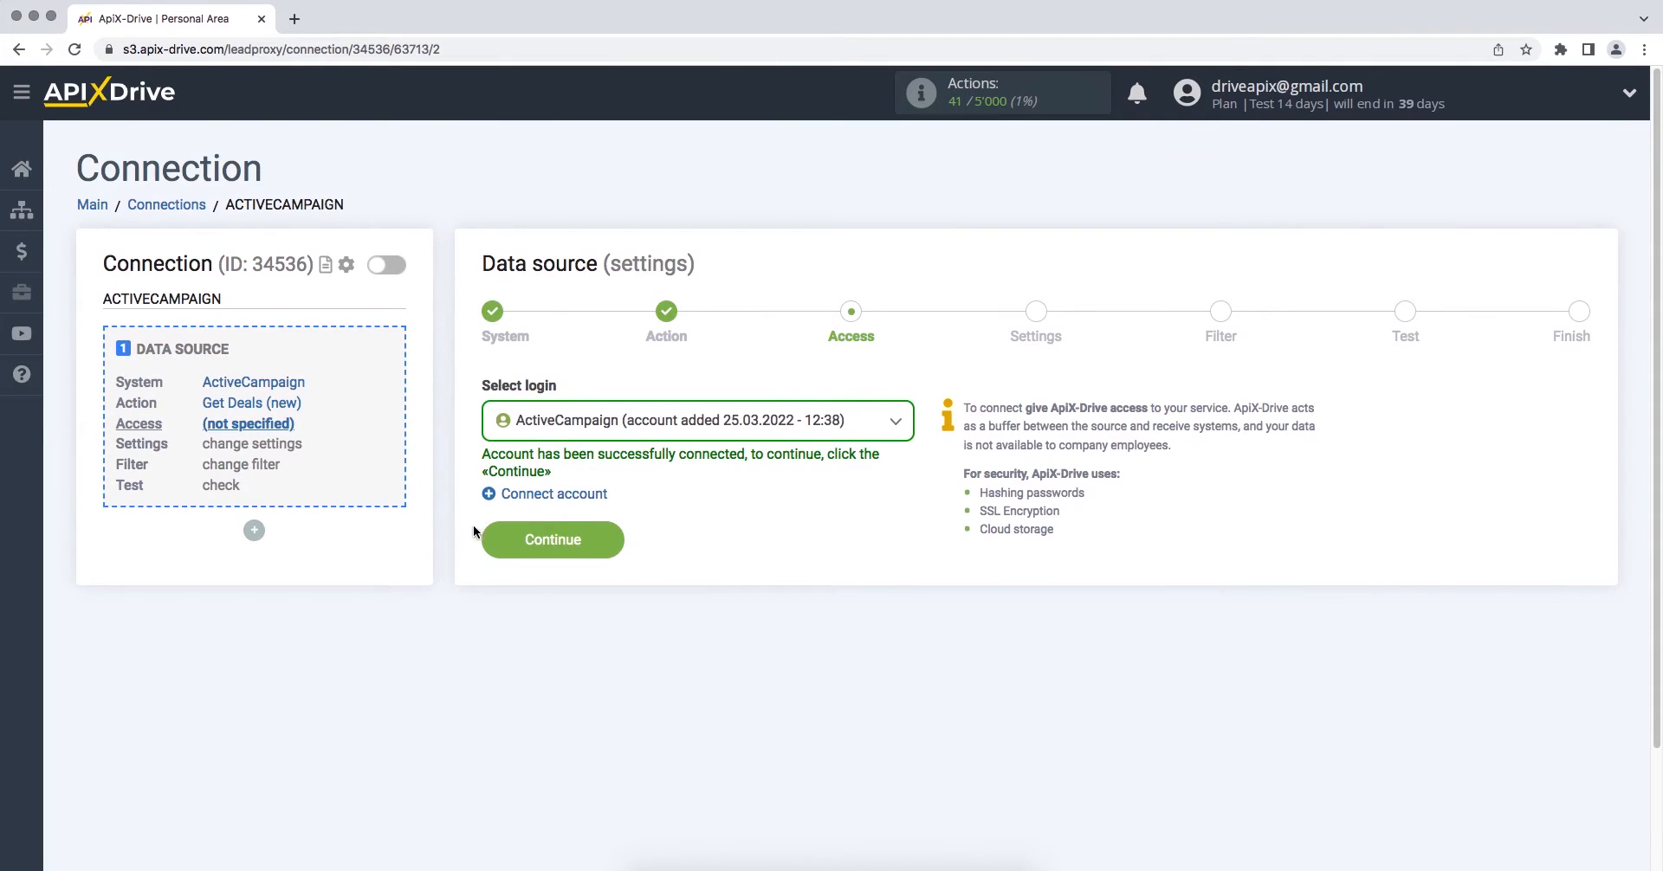
pyautogui.click(483, 534)
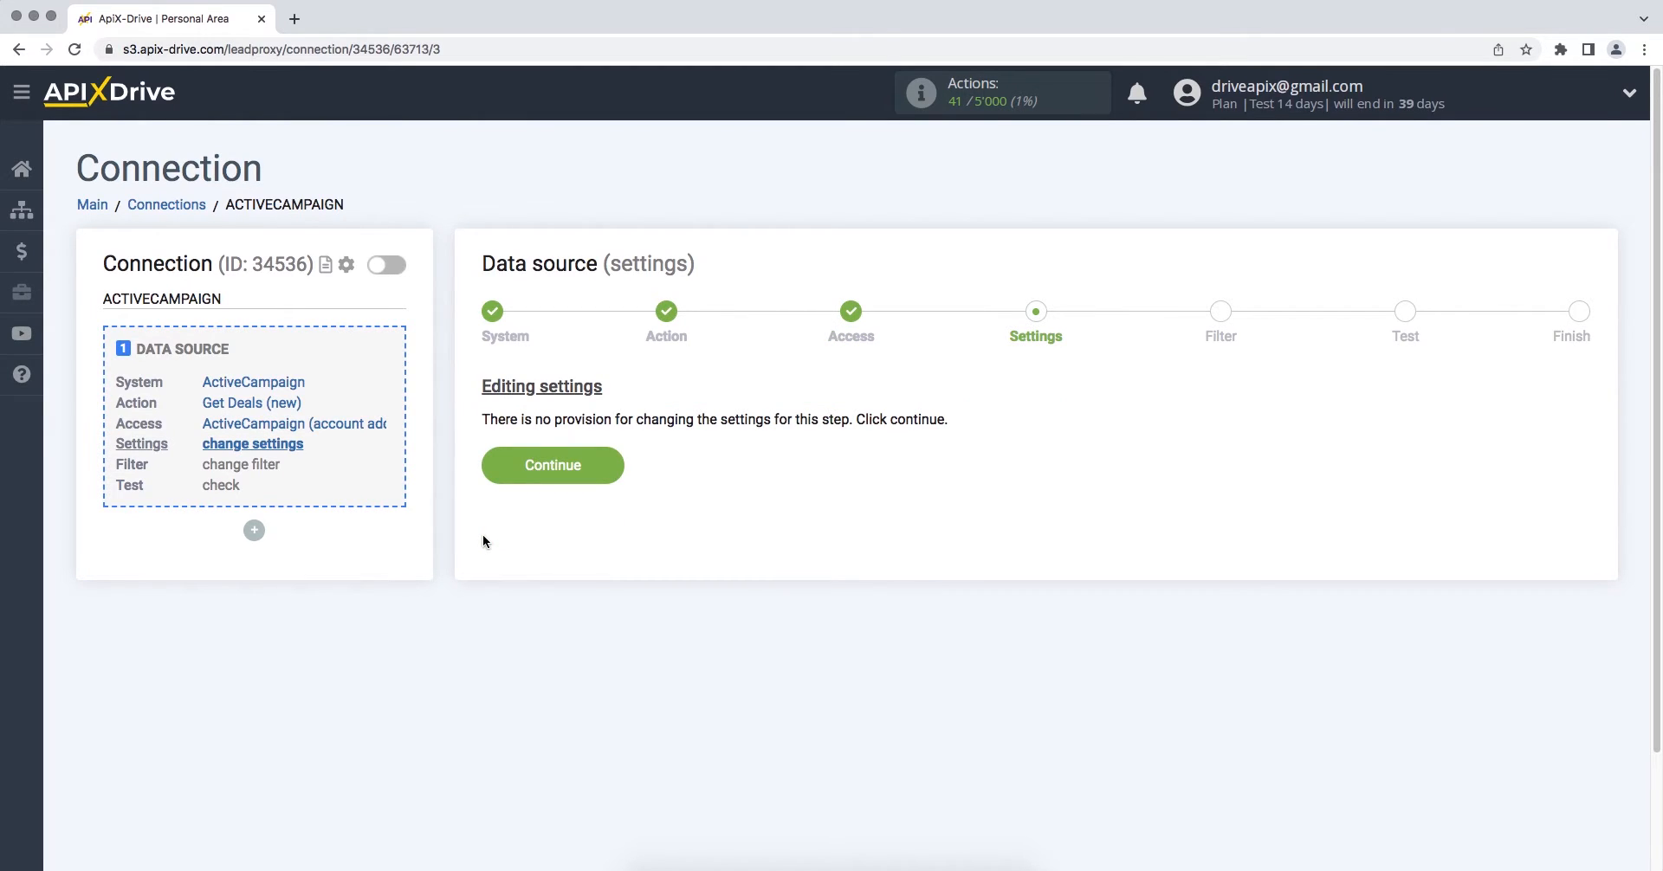
# Finish the data source setup without extra settings or filter conditions, reviewing the ActiveCampaign test data.
pyautogui.click(491, 468)
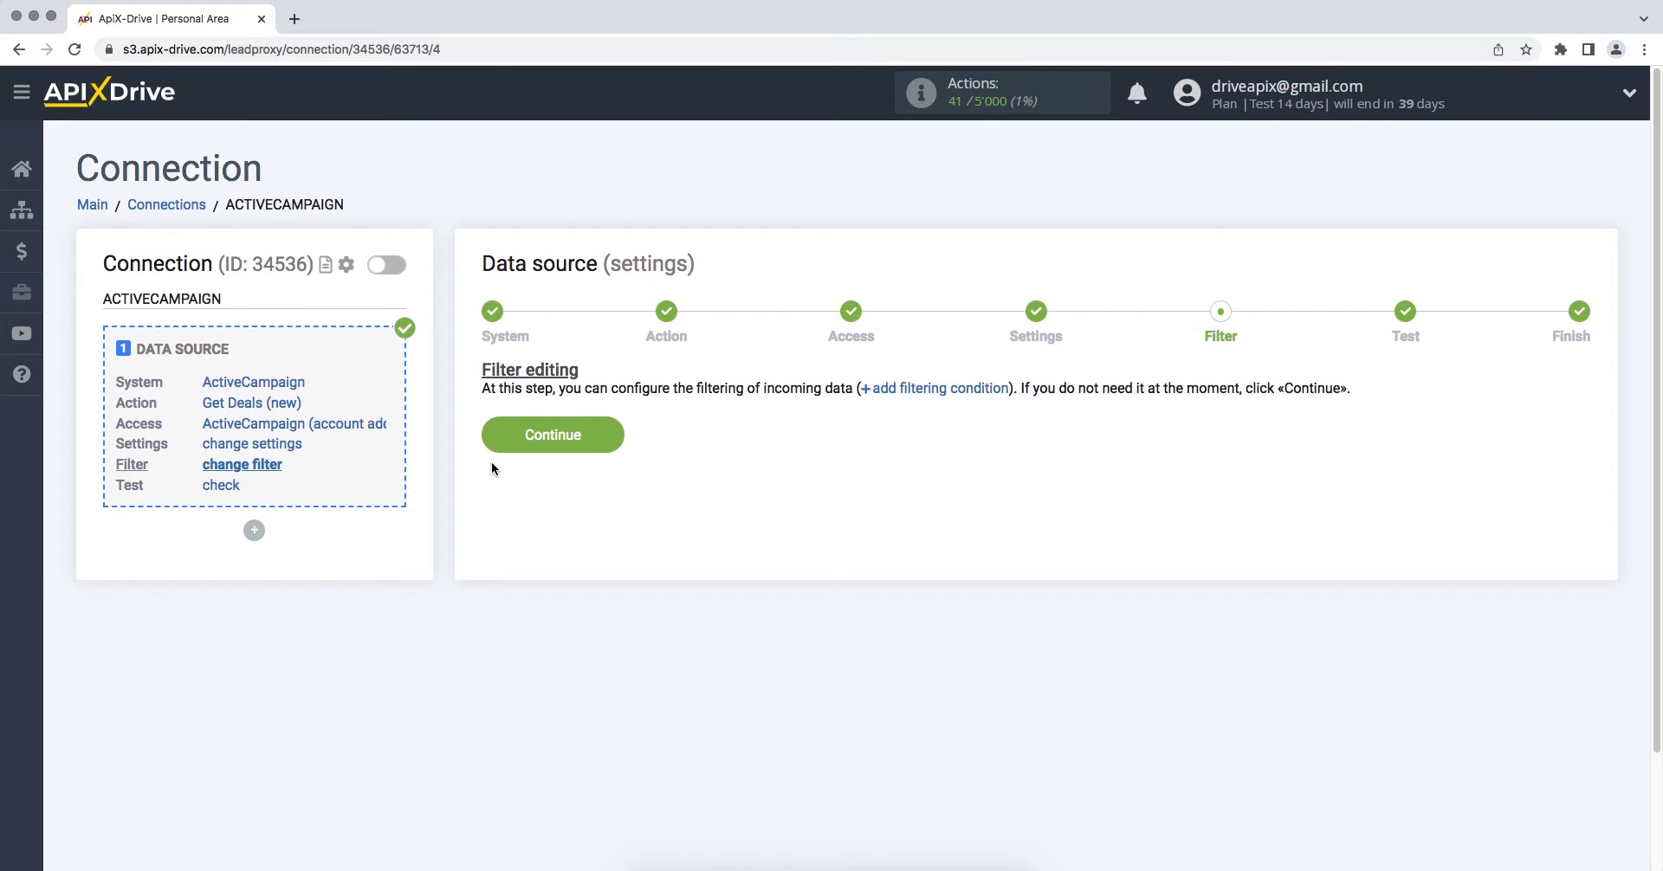
pyautogui.click(490, 441)
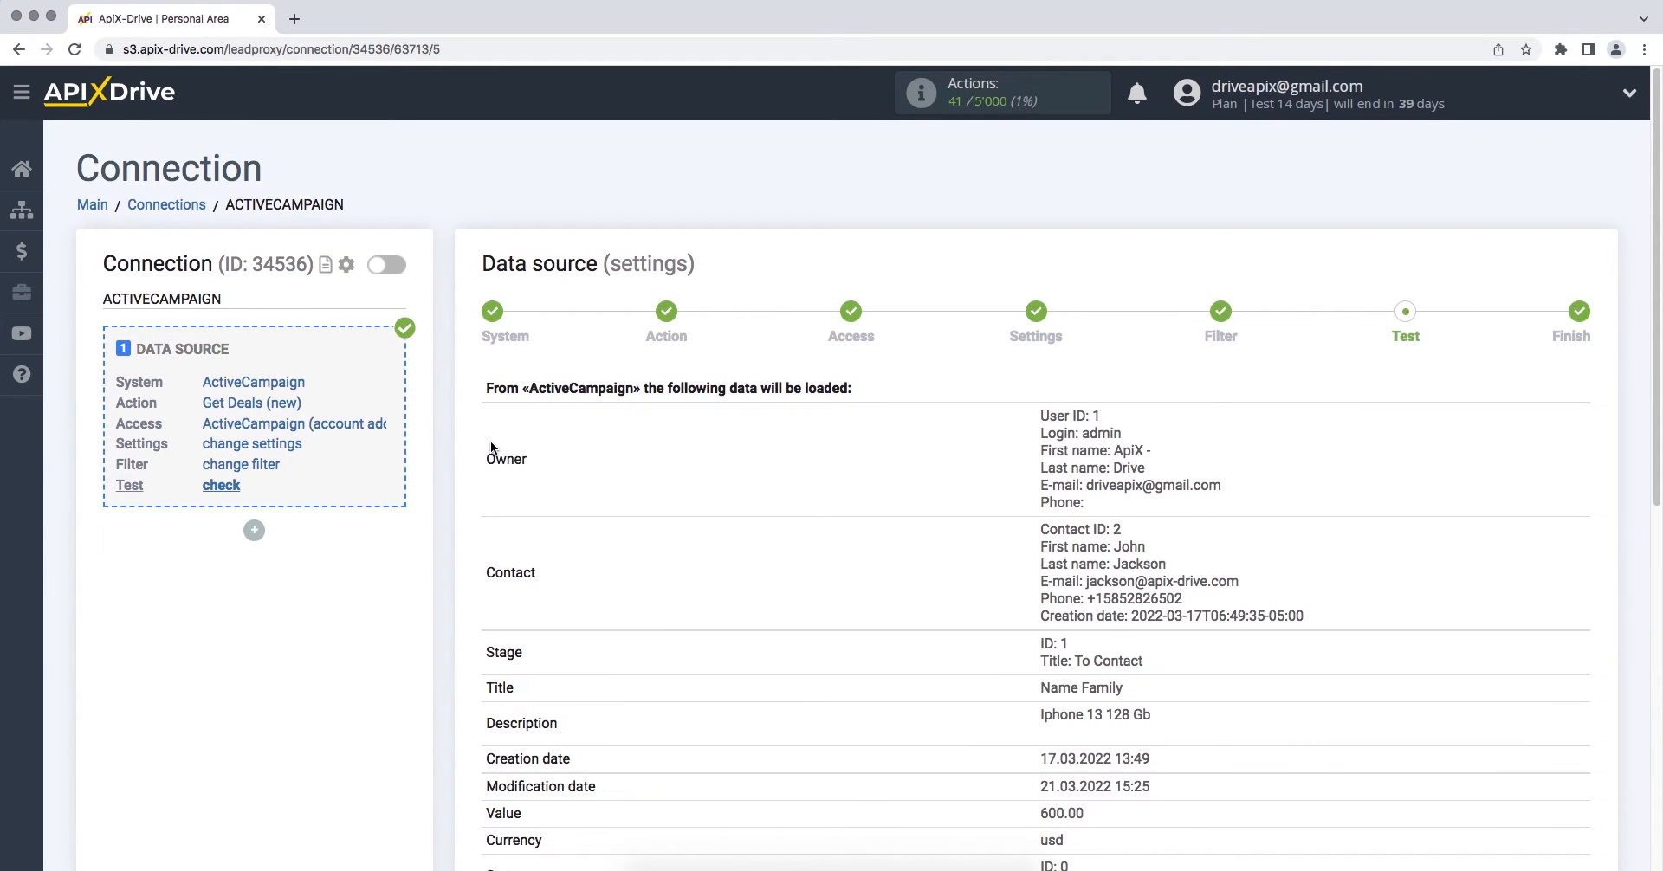
pyautogui.scroll(-5, 491, 440)
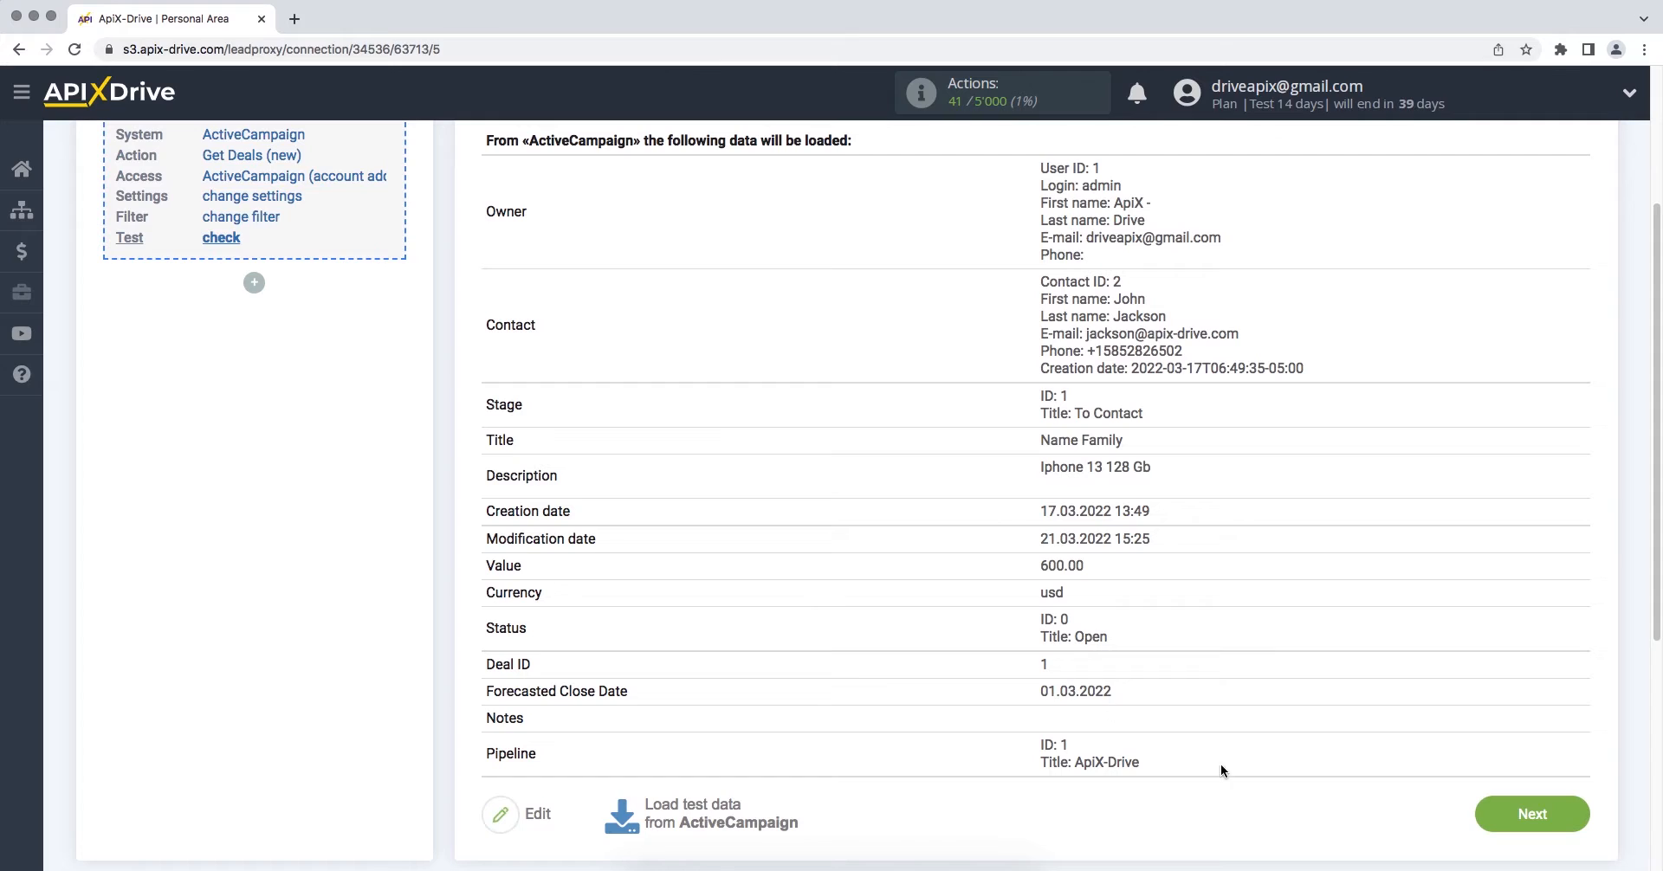
pyautogui.click(1487, 819)
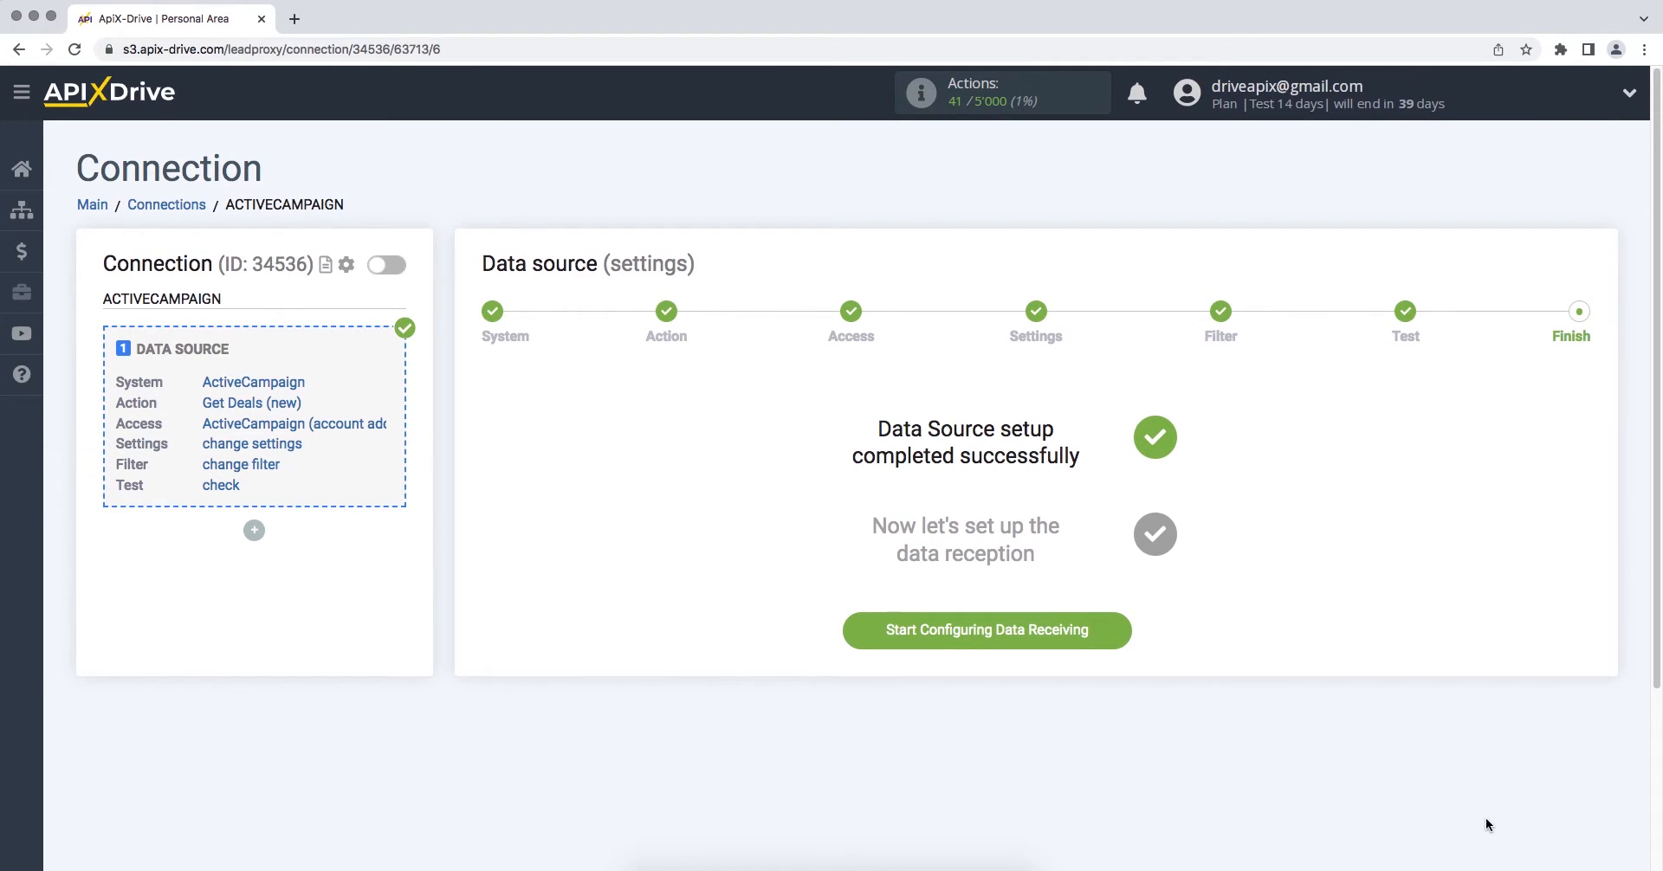
# Start configuring data receiving and set Freshworks as the data destination system.
pyautogui.click(860, 639)
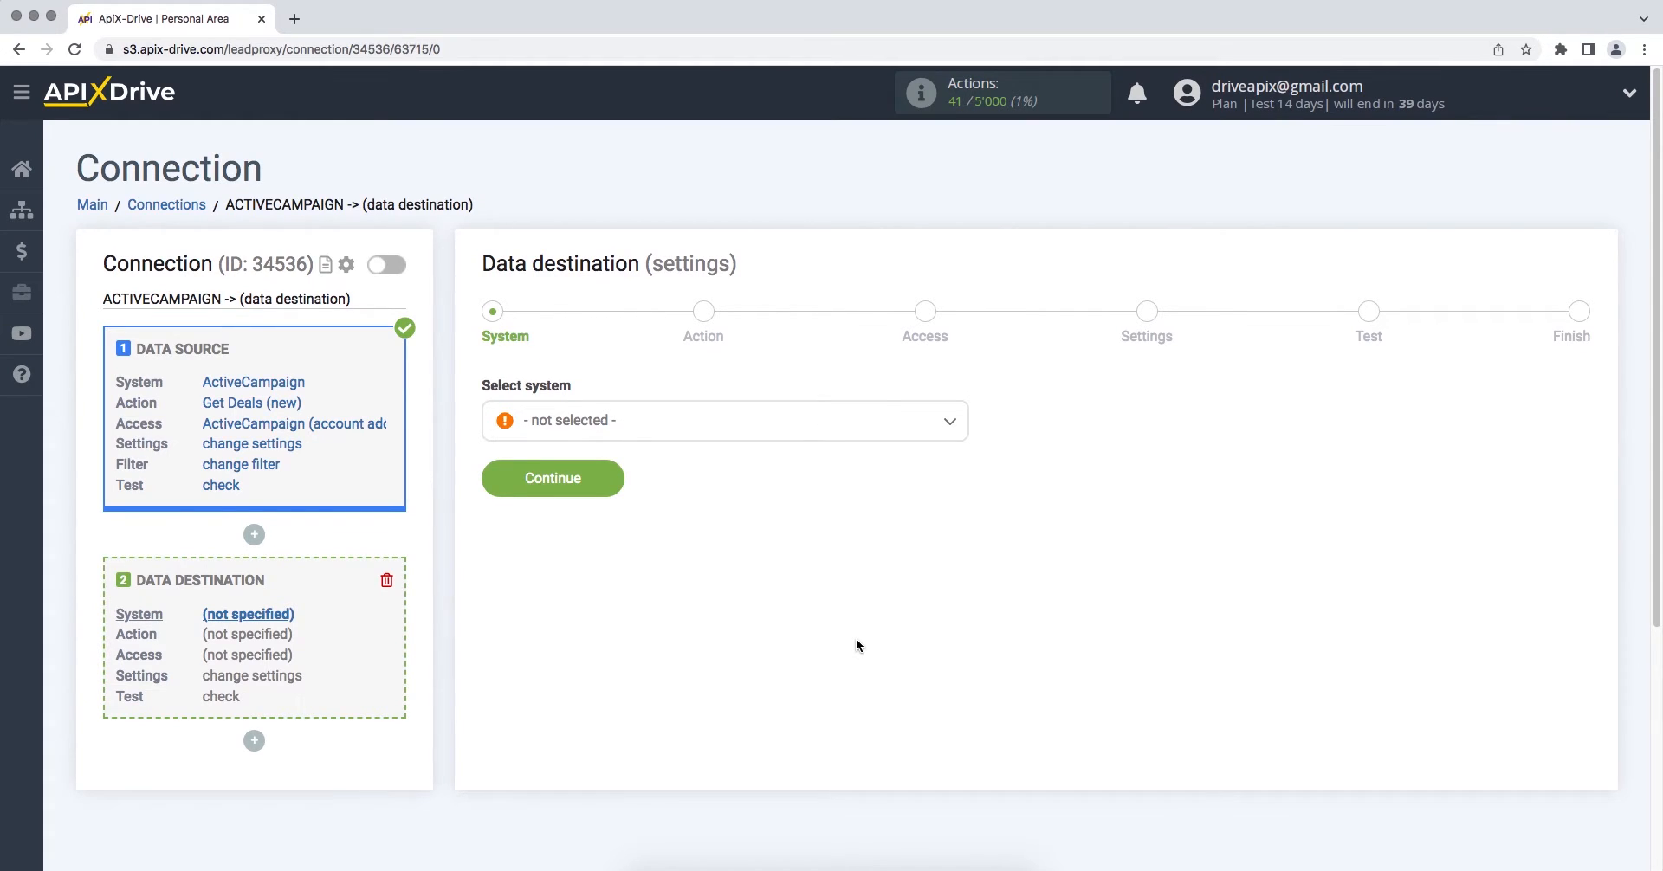
pyautogui.click(914, 430)
pyautogui.moveTo(962, 456); pyautogui.dragTo(959, 517)
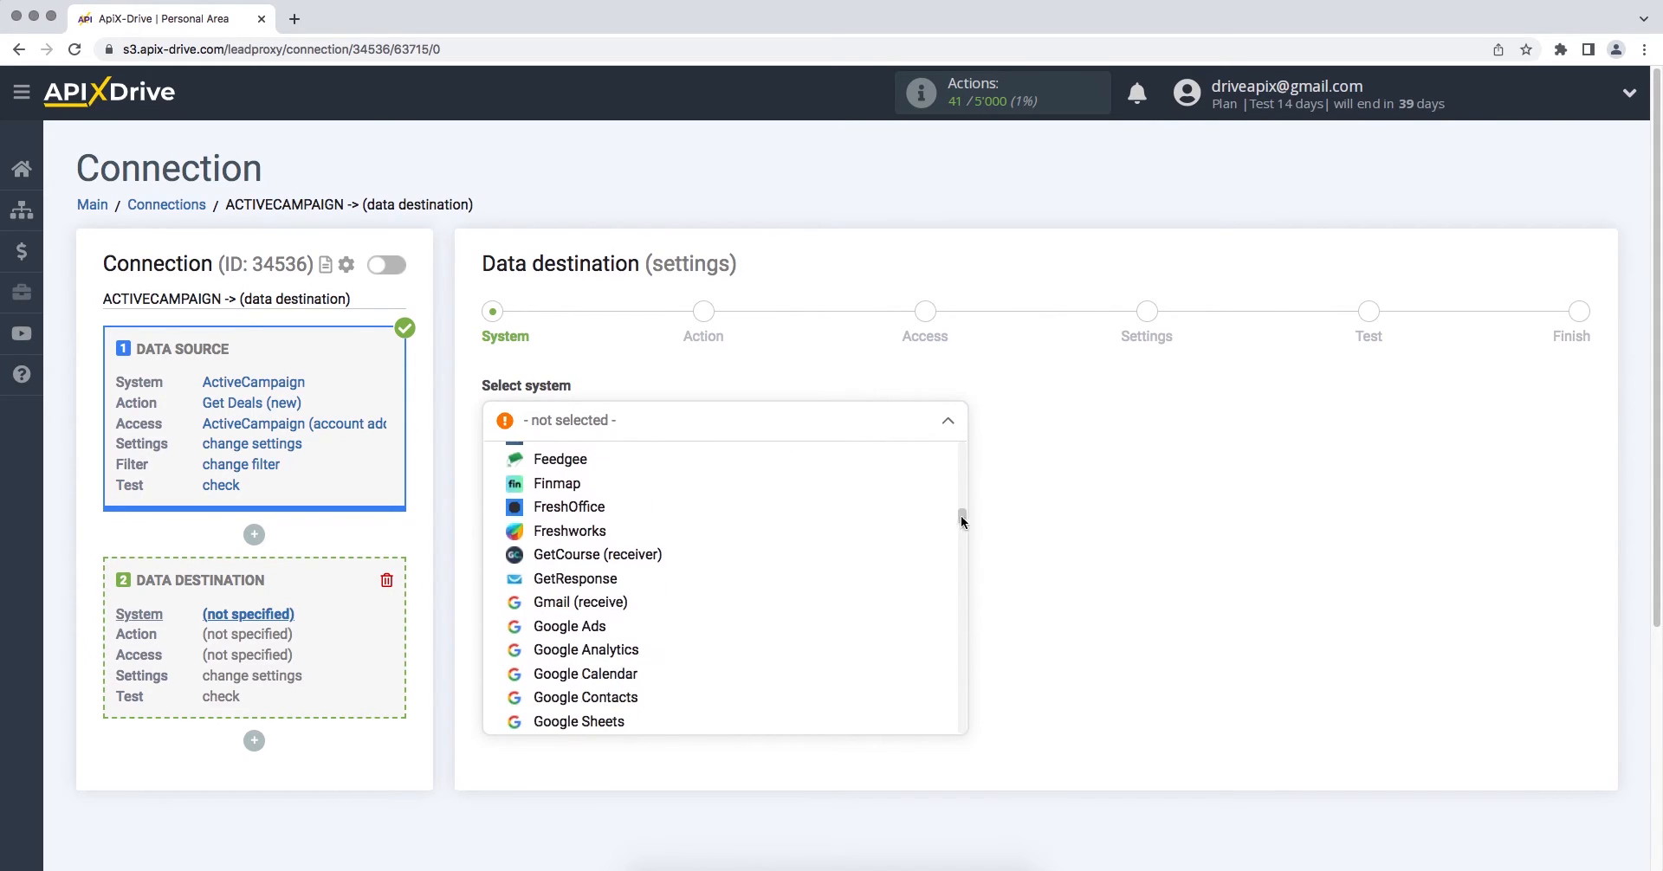
pyautogui.click(683, 530)
pyautogui.click(517, 485)
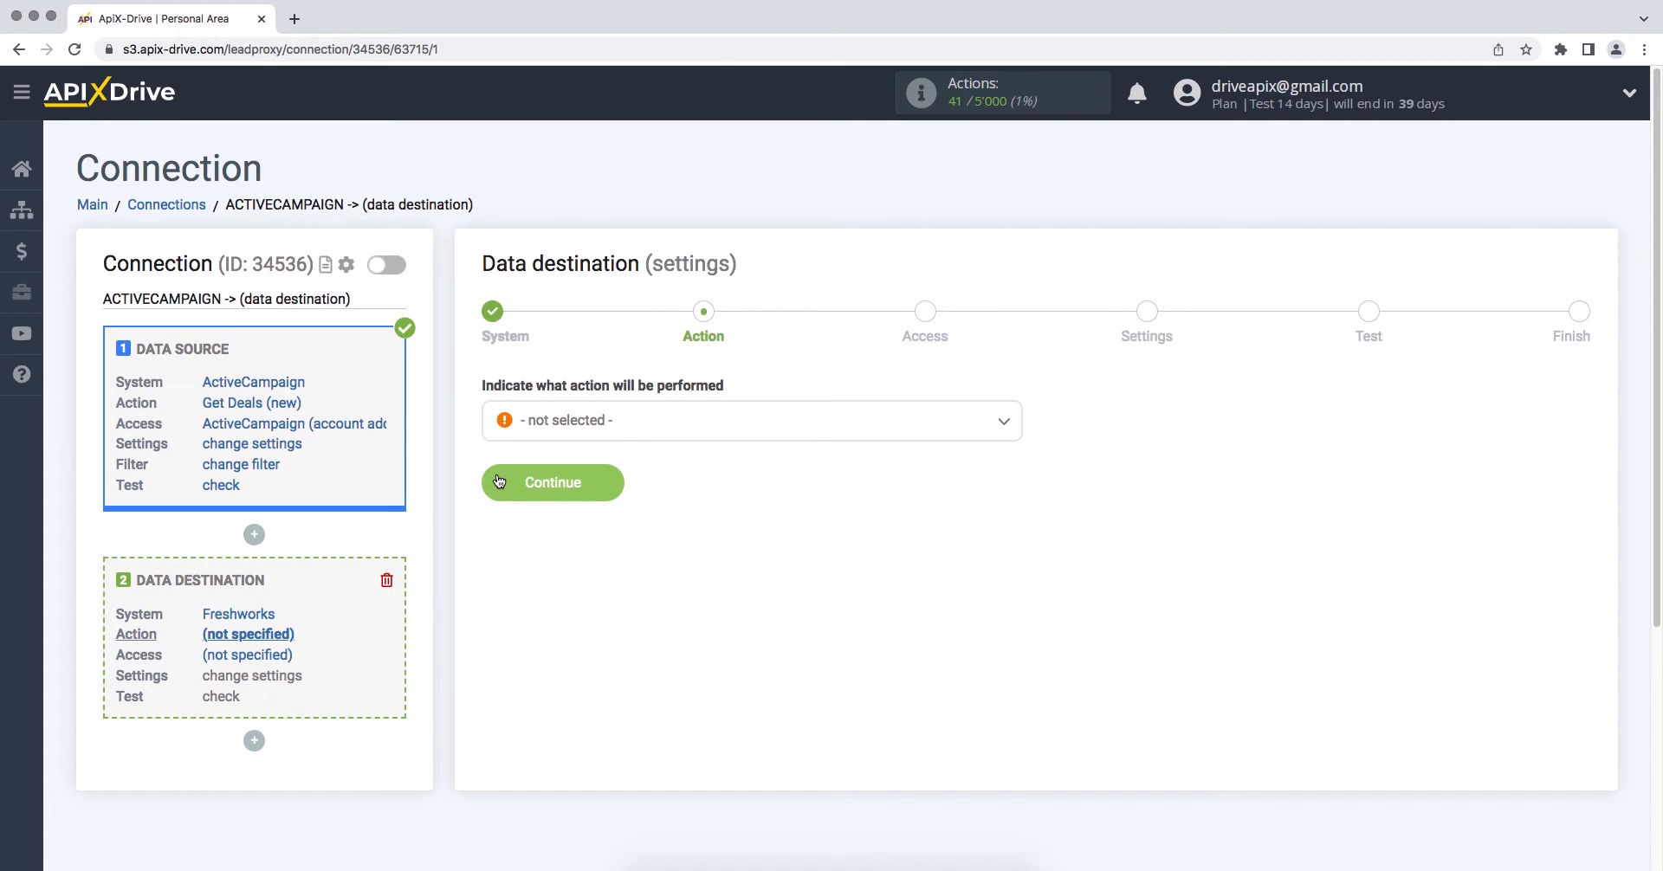
# Set the data destination action to Create Deal and continue to the access stage.
pyautogui.click(577, 413)
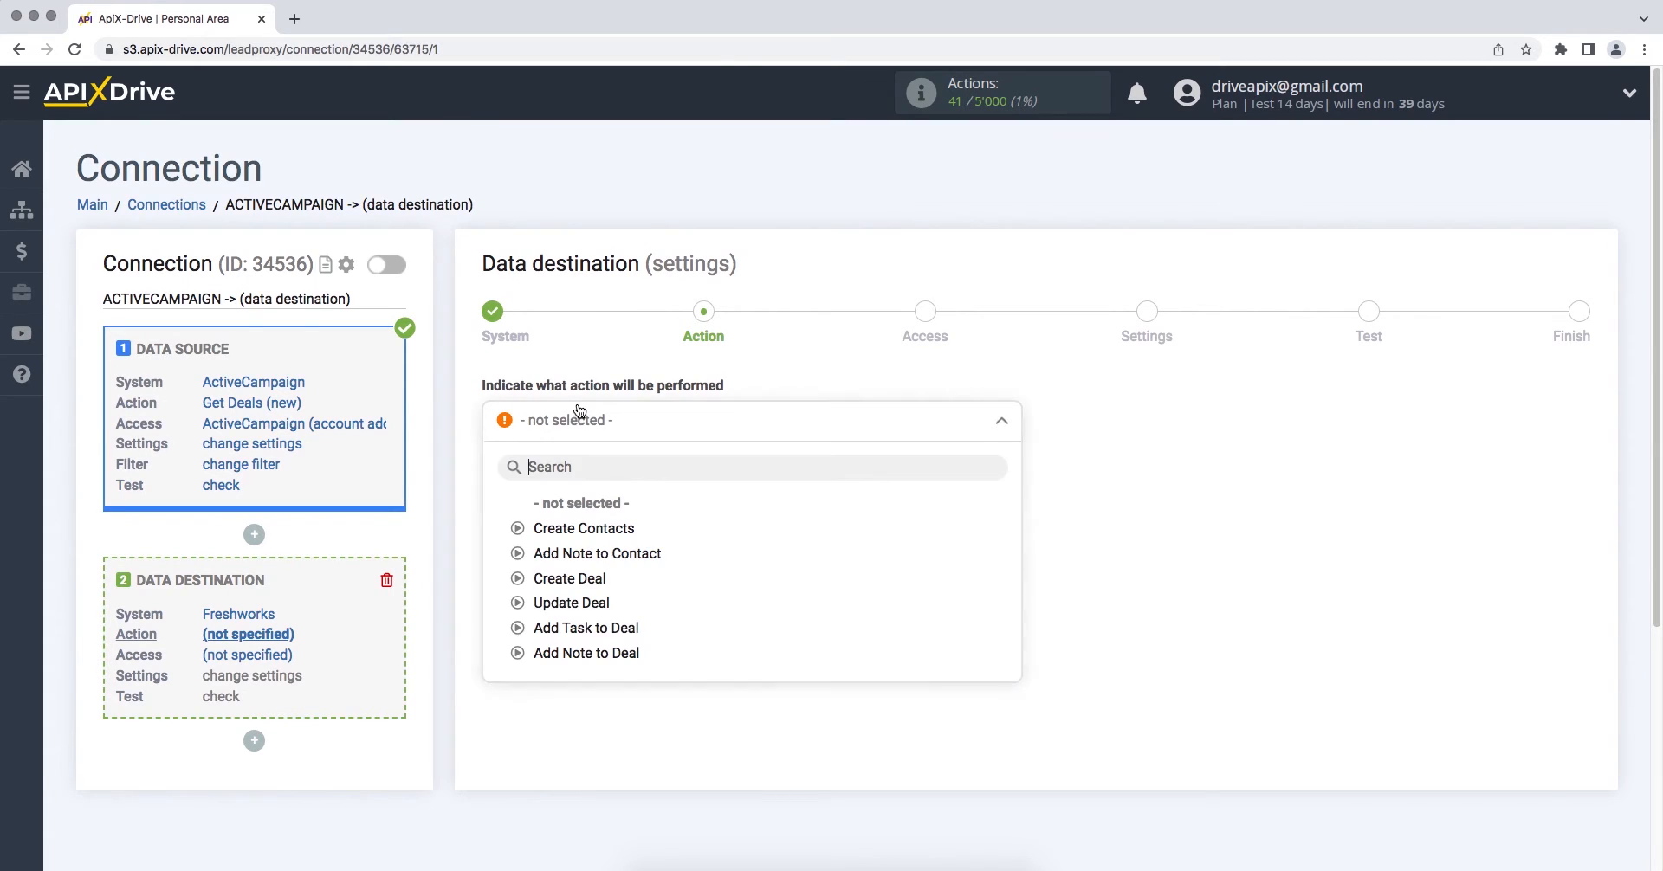
pyautogui.click(565, 579)
pyautogui.click(491, 492)
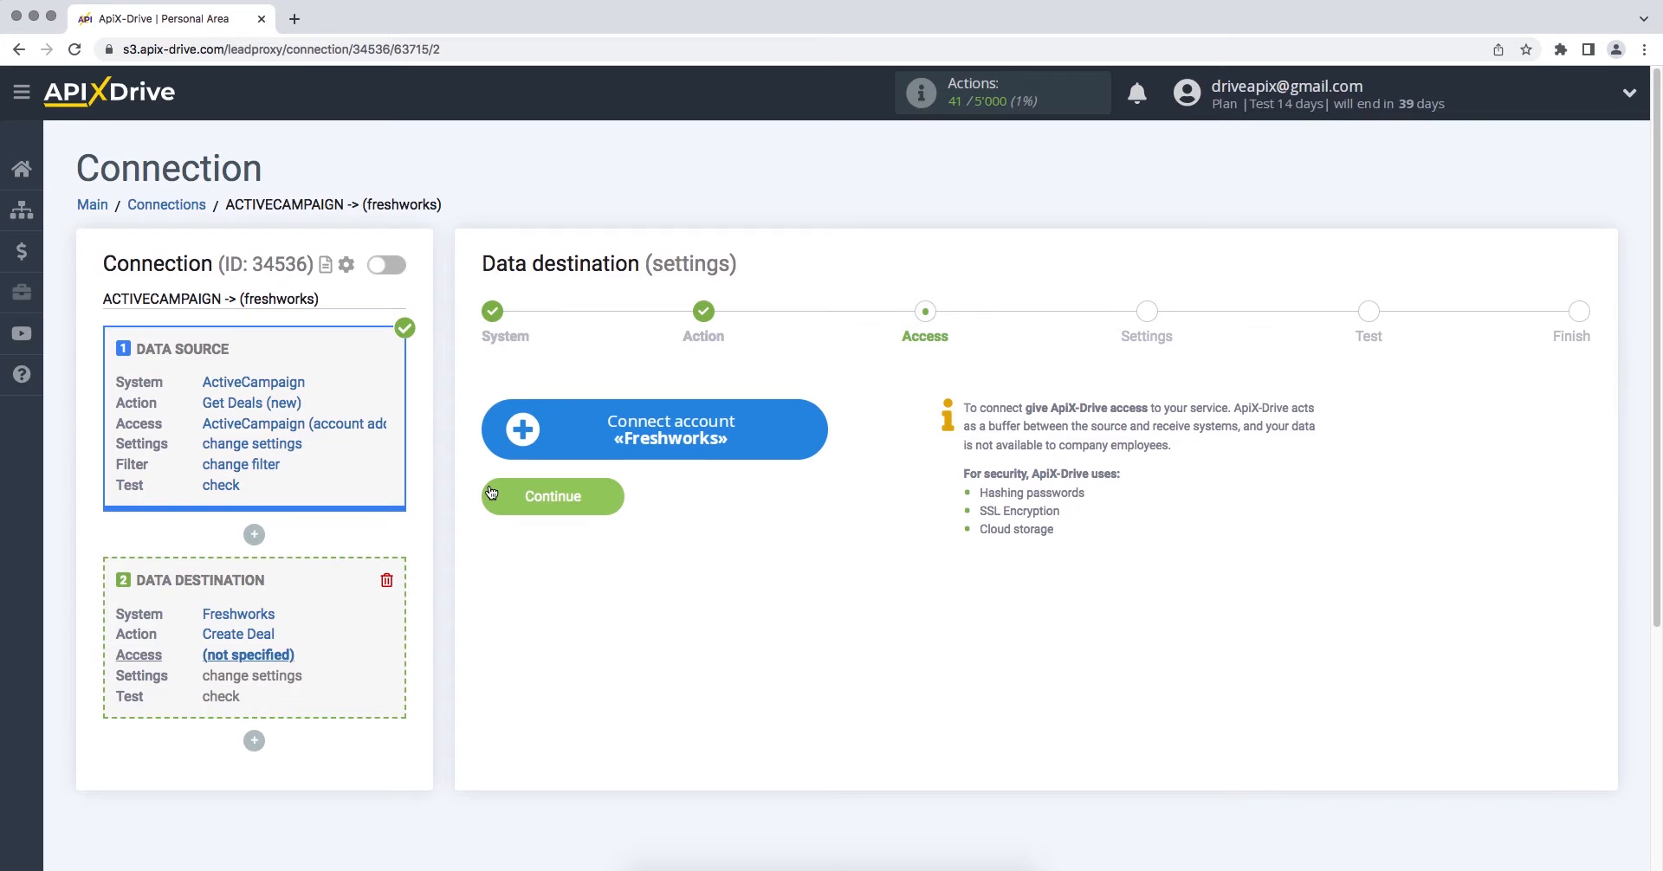
# Start connecting a Freshworks account and copy the myfreshworks.com domain from the Freshsales web address into the Domain field.
pyautogui.click(491, 428)
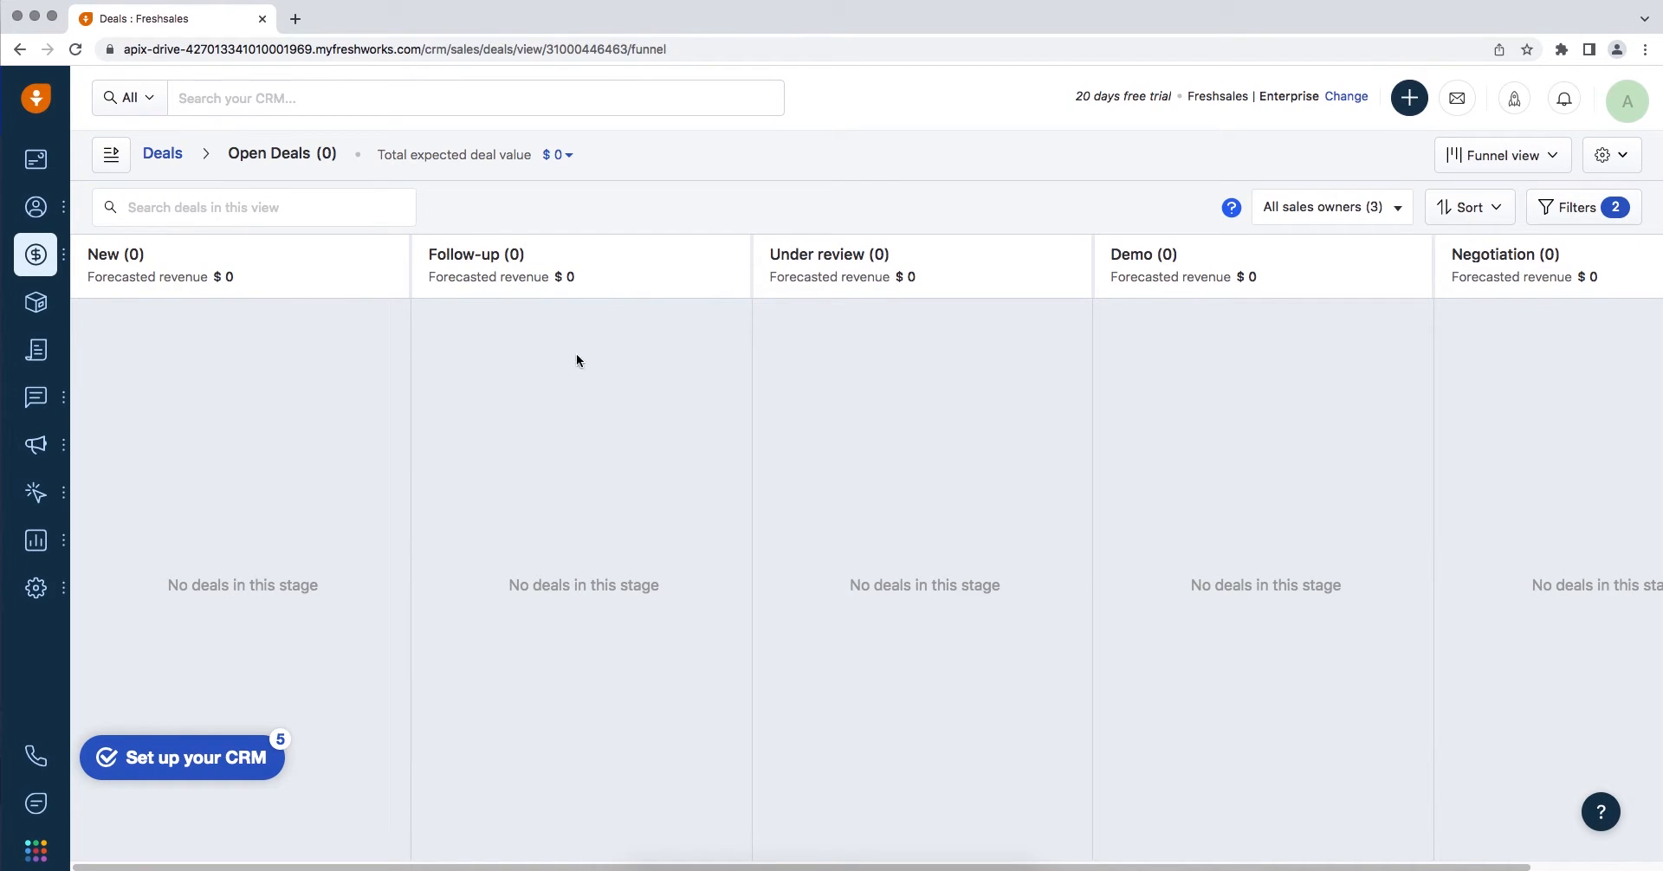
pyautogui.doubleClick(336, 49)
pyautogui.moveTo(460, 46); pyautogui.dragTo(166, 54)
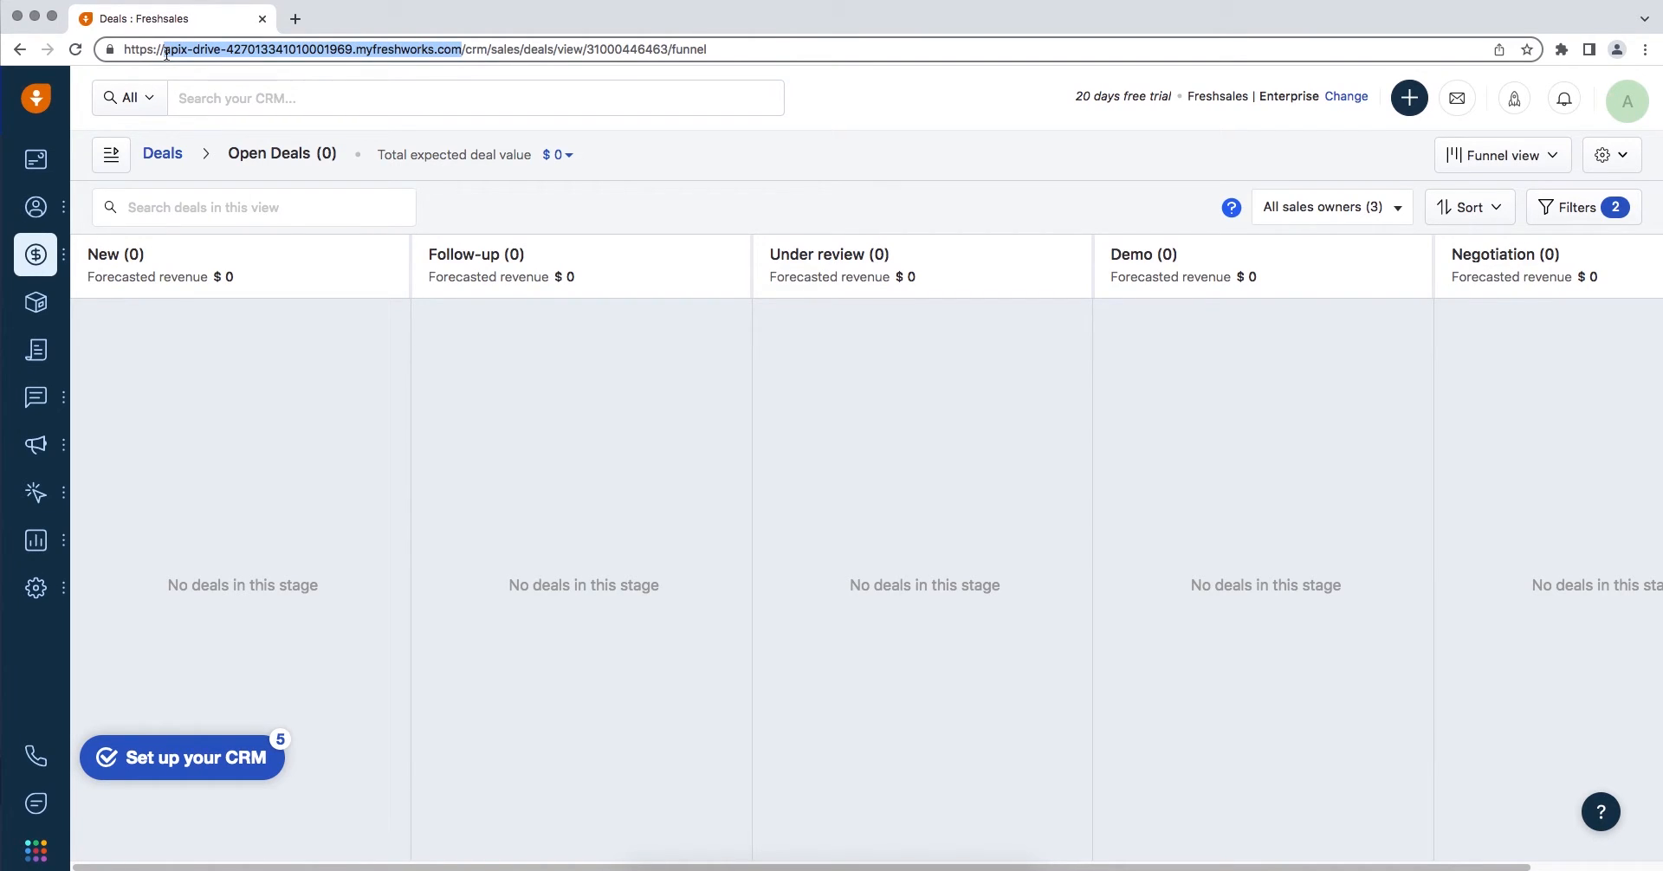
pyautogui.rightClick(170, 55)
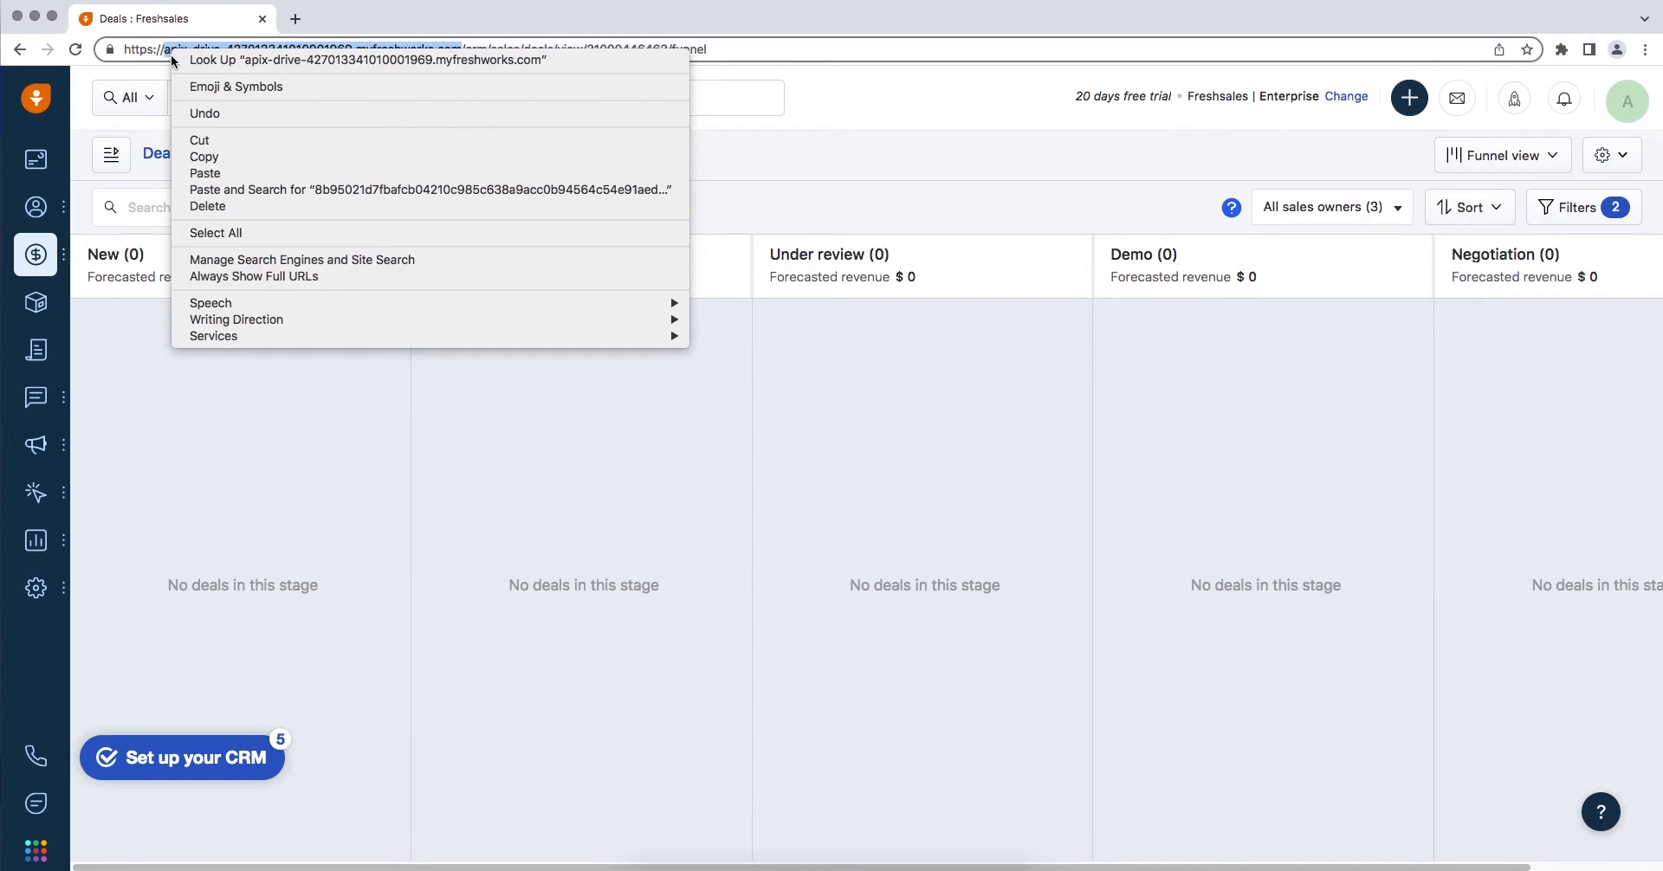
pyautogui.click(212, 156)
pyautogui.press('super+grave')
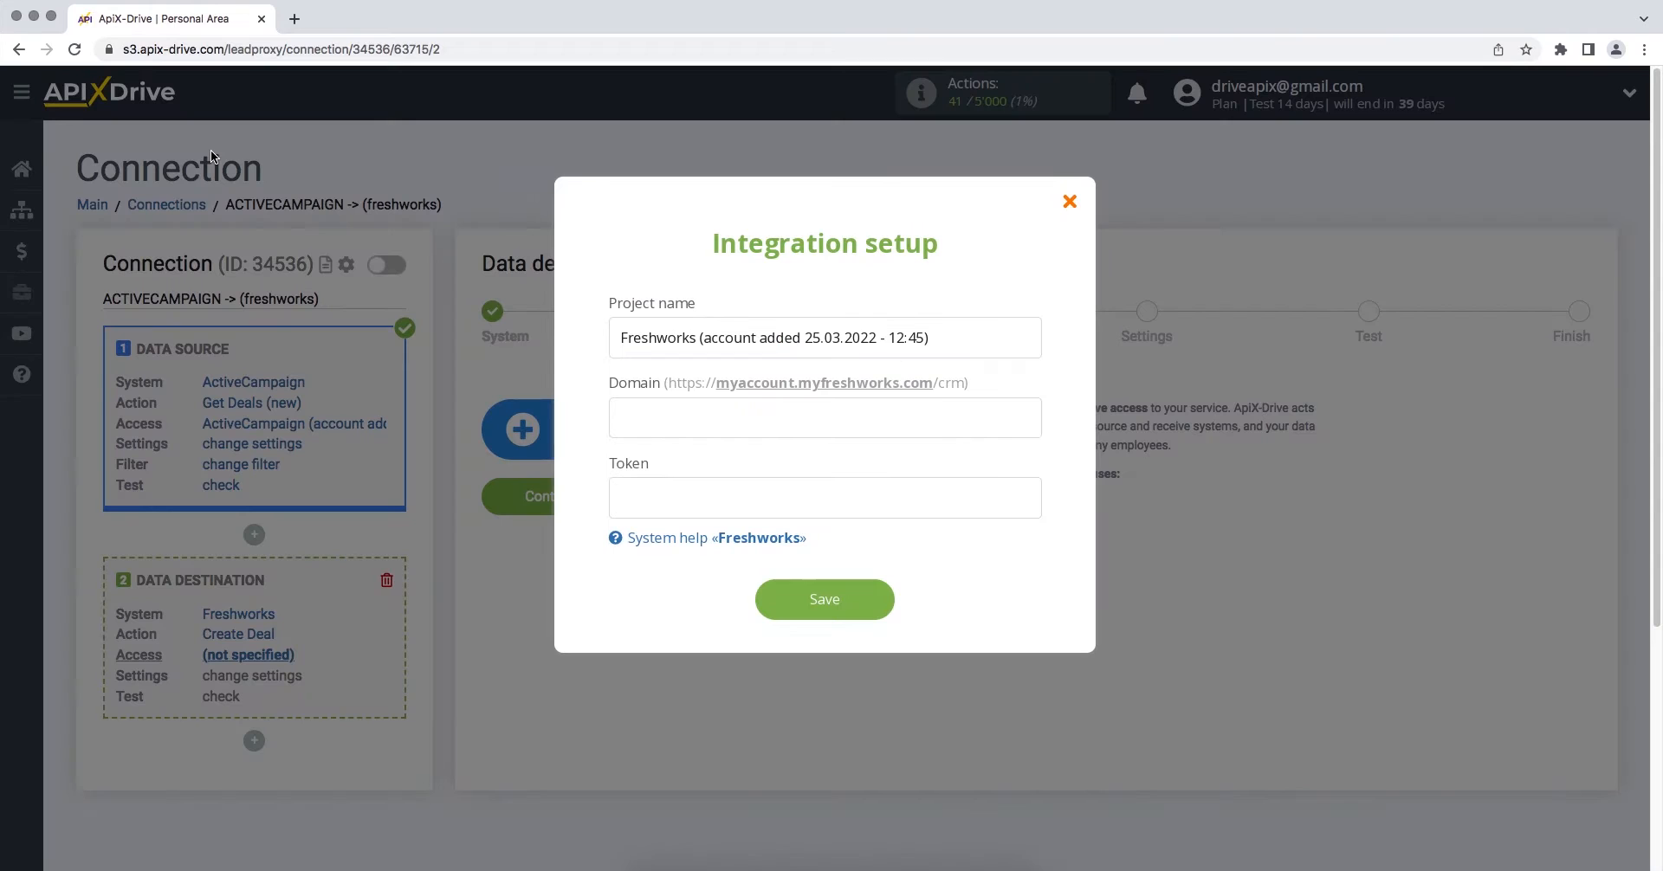
pyautogui.click(637, 417)
pyautogui.rightClick(638, 414)
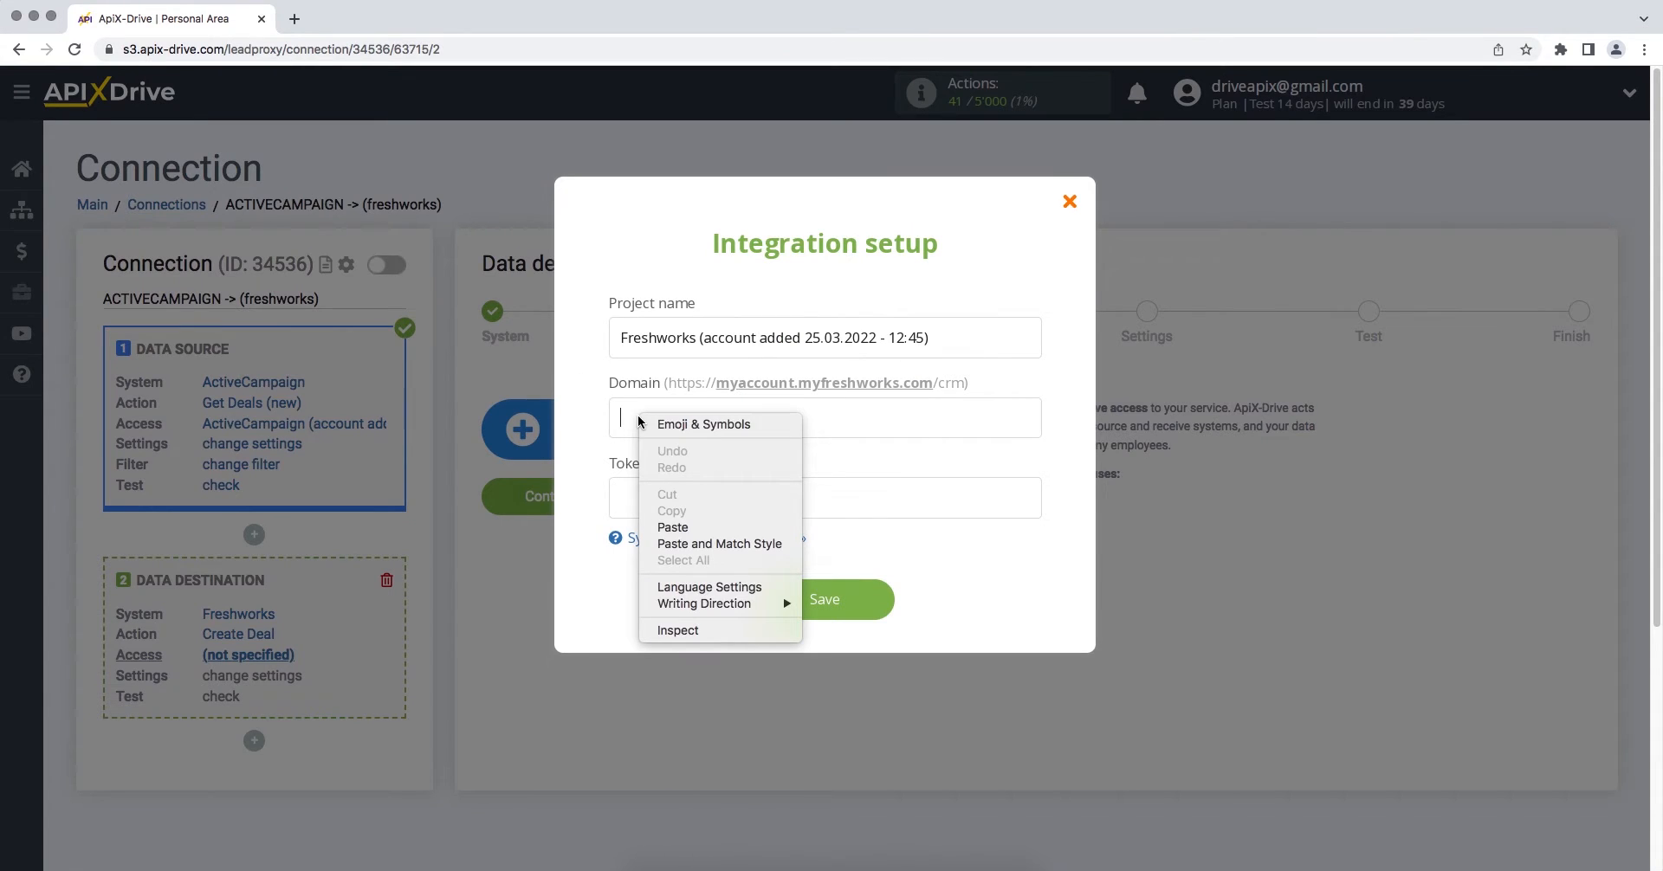
pyautogui.click(667, 525)
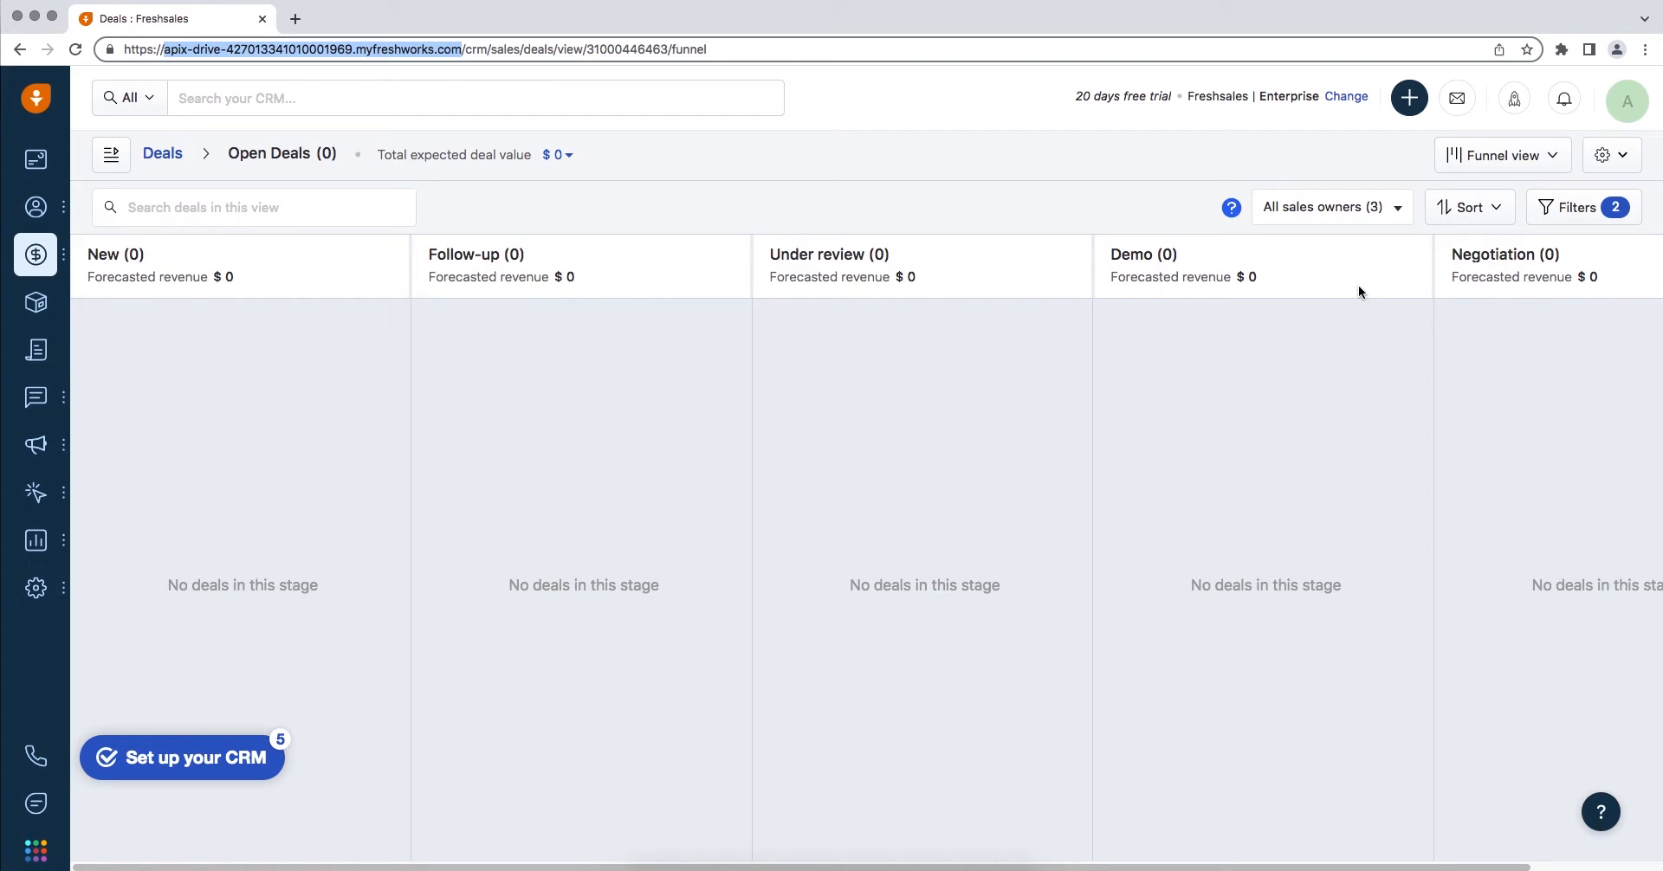
# Open the API settings in the Freshsales personal settings and copy the account's API key.
pyautogui.click(1639, 93)
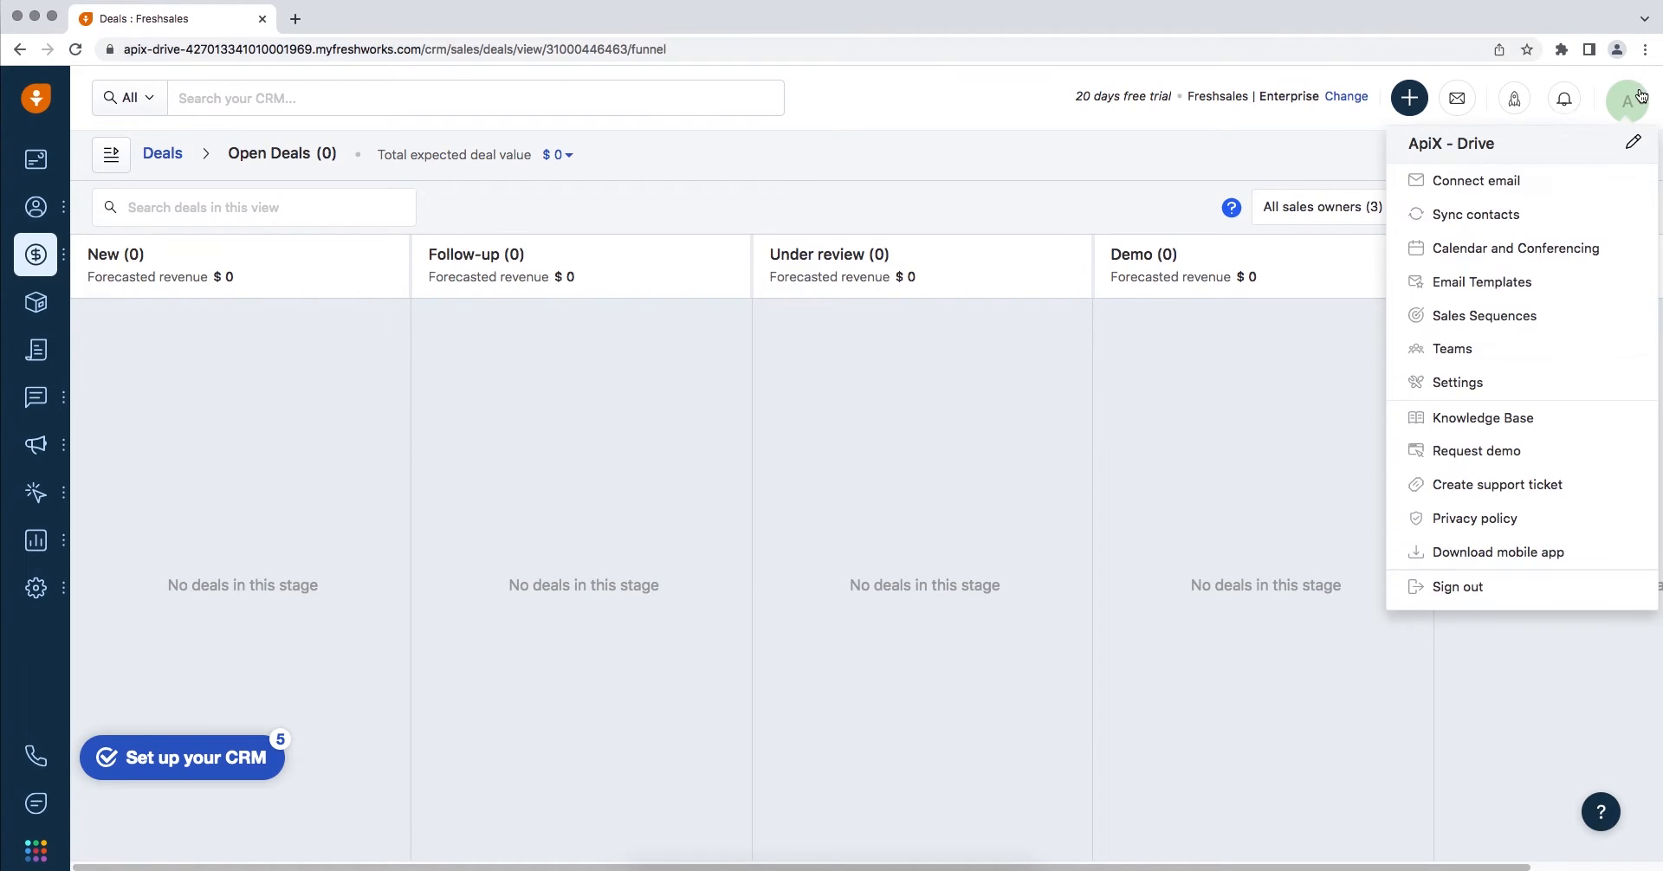
pyautogui.click(1524, 381)
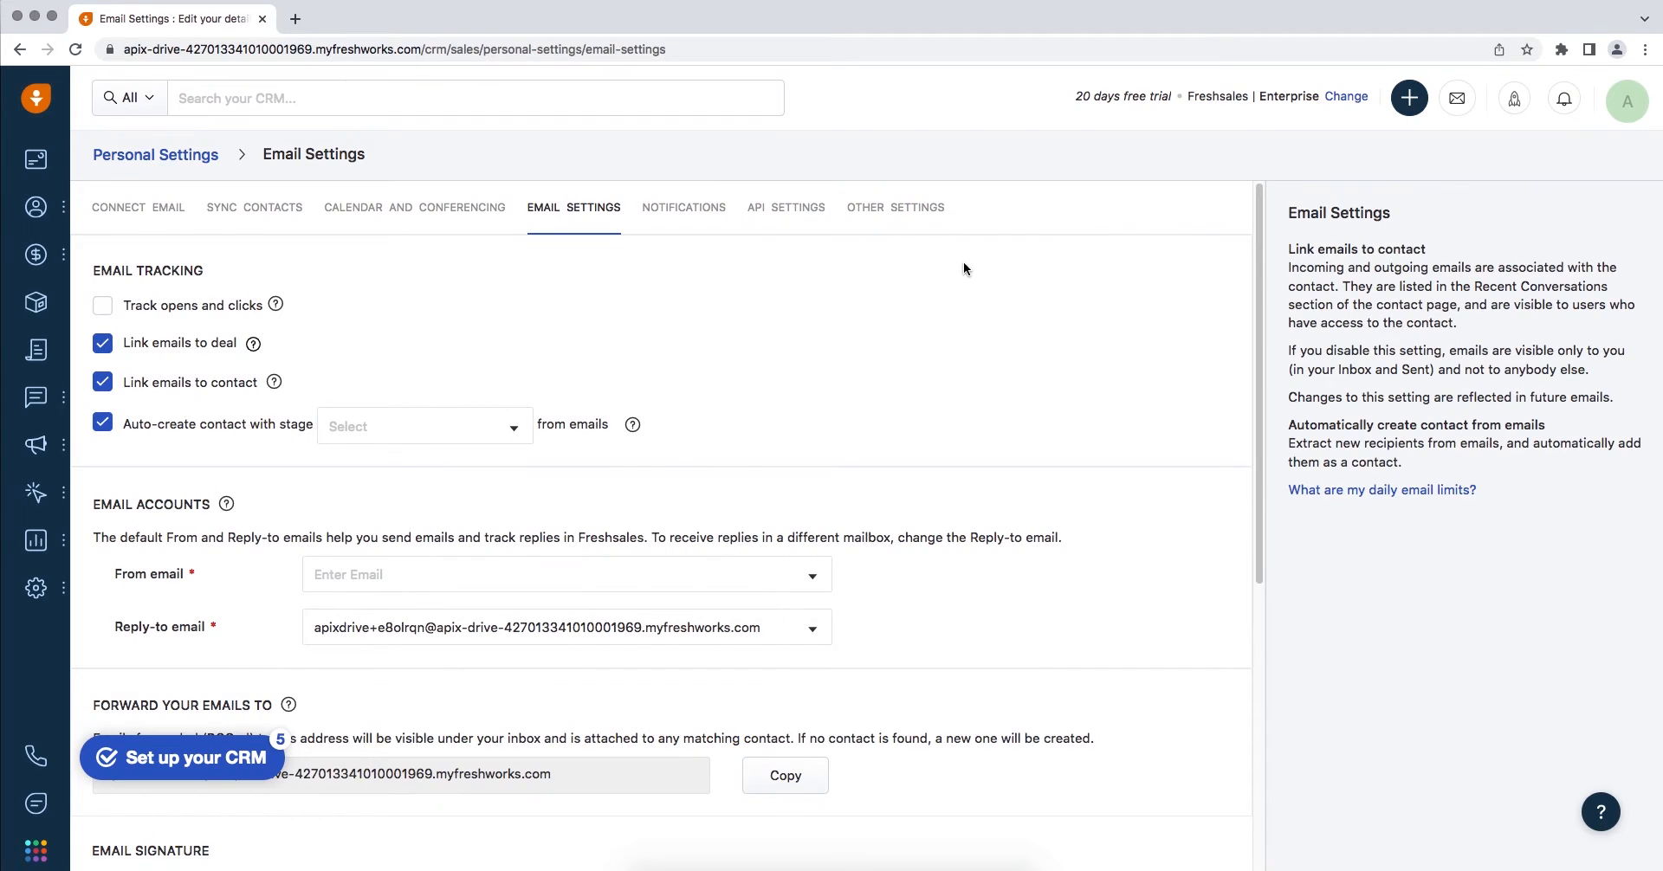
pyautogui.click(793, 207)
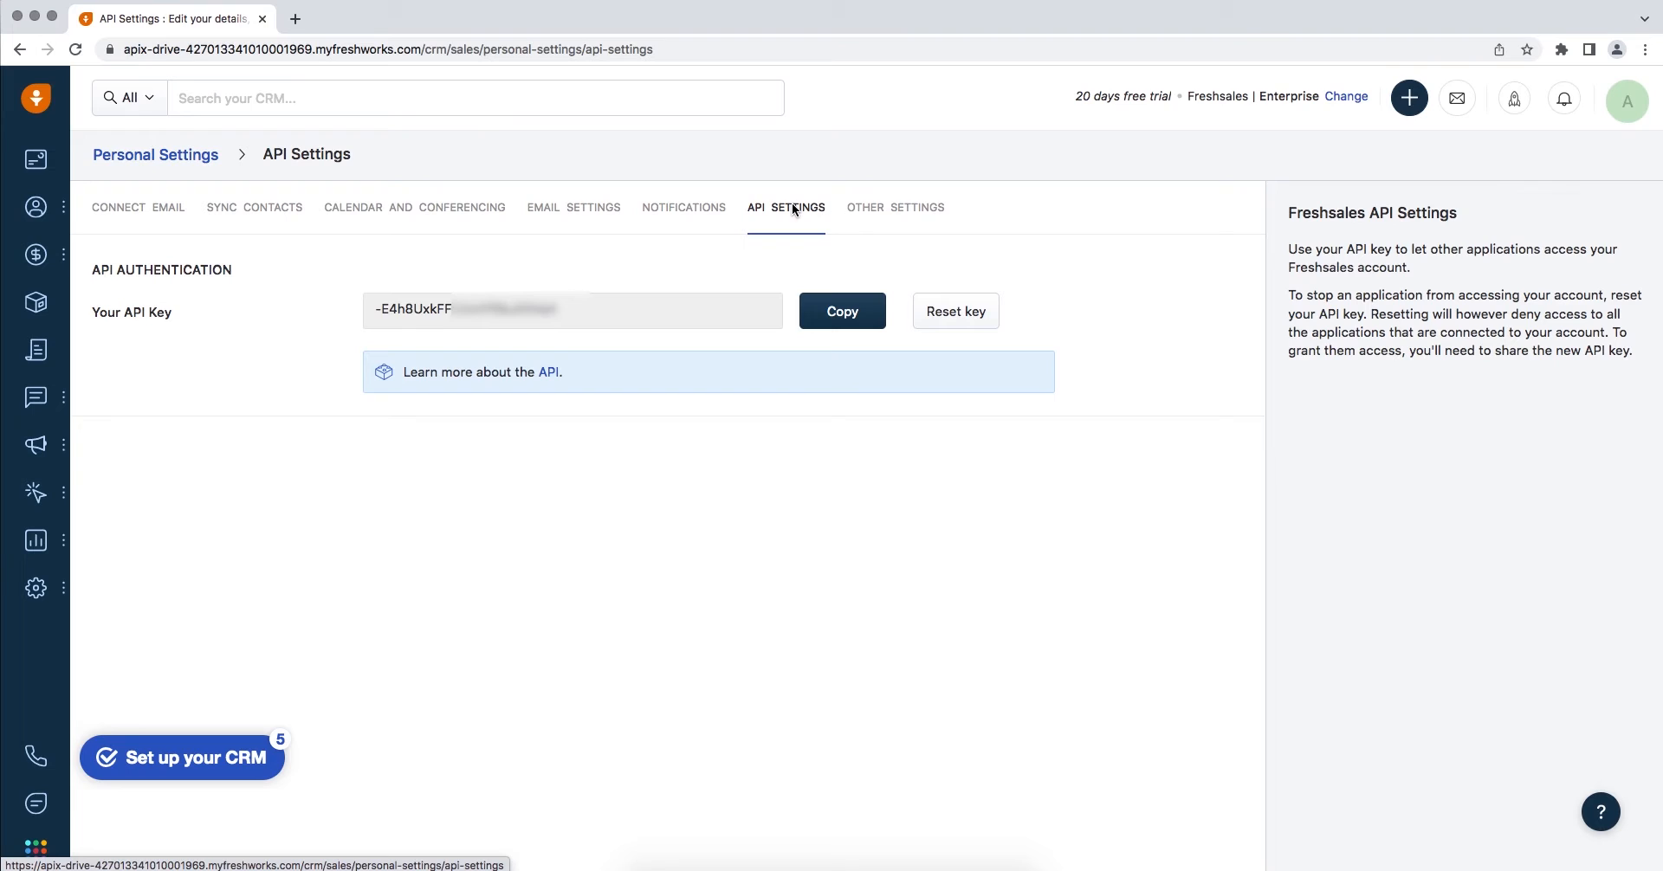
pyautogui.moveTo(614, 316); pyautogui.dragTo(378, 309)
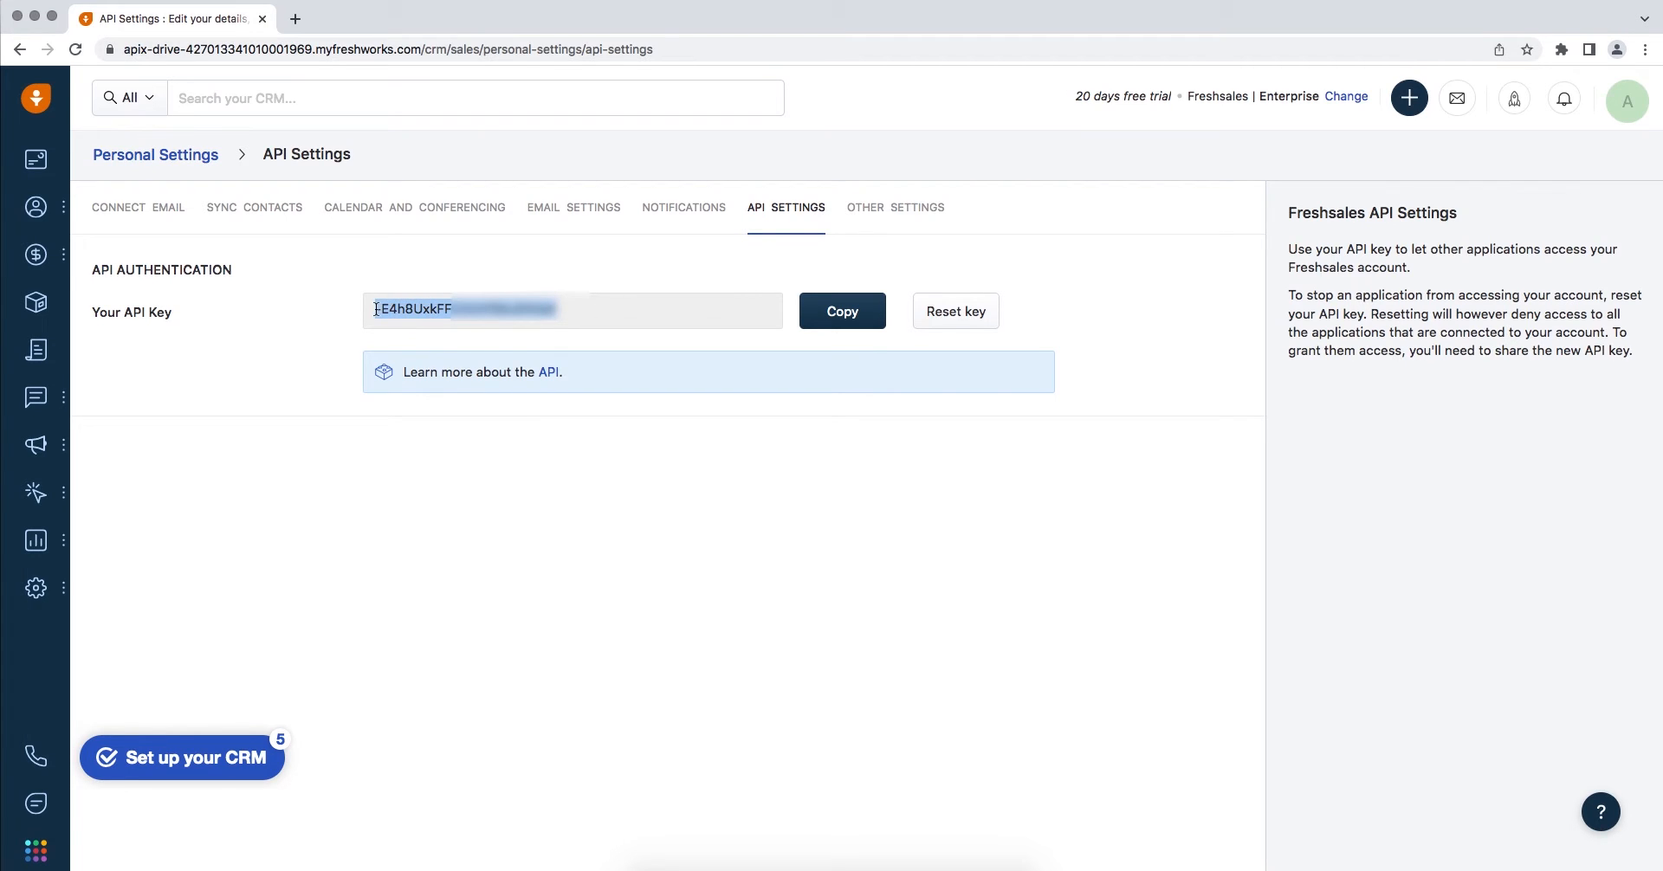
pyautogui.rightClick(375, 308)
pyautogui.click(397, 342)
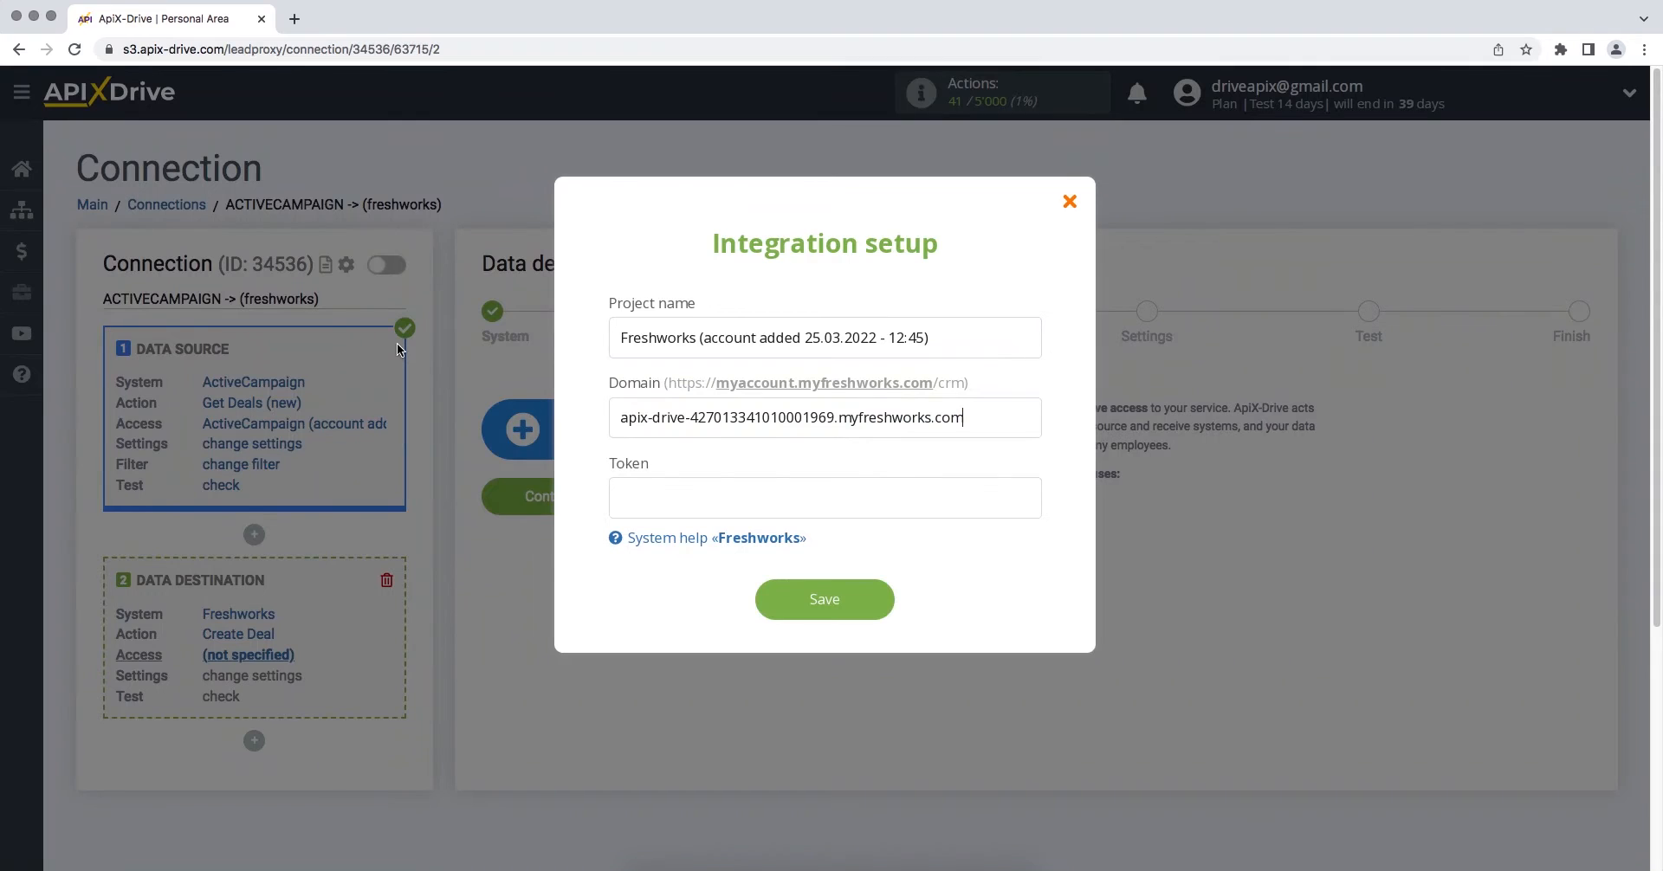
# Paste the copied API key into the Token field of the Freshworks integration setup and save the account connection.
pyautogui.click(643, 498)
pyautogui.rightClick(642, 499)
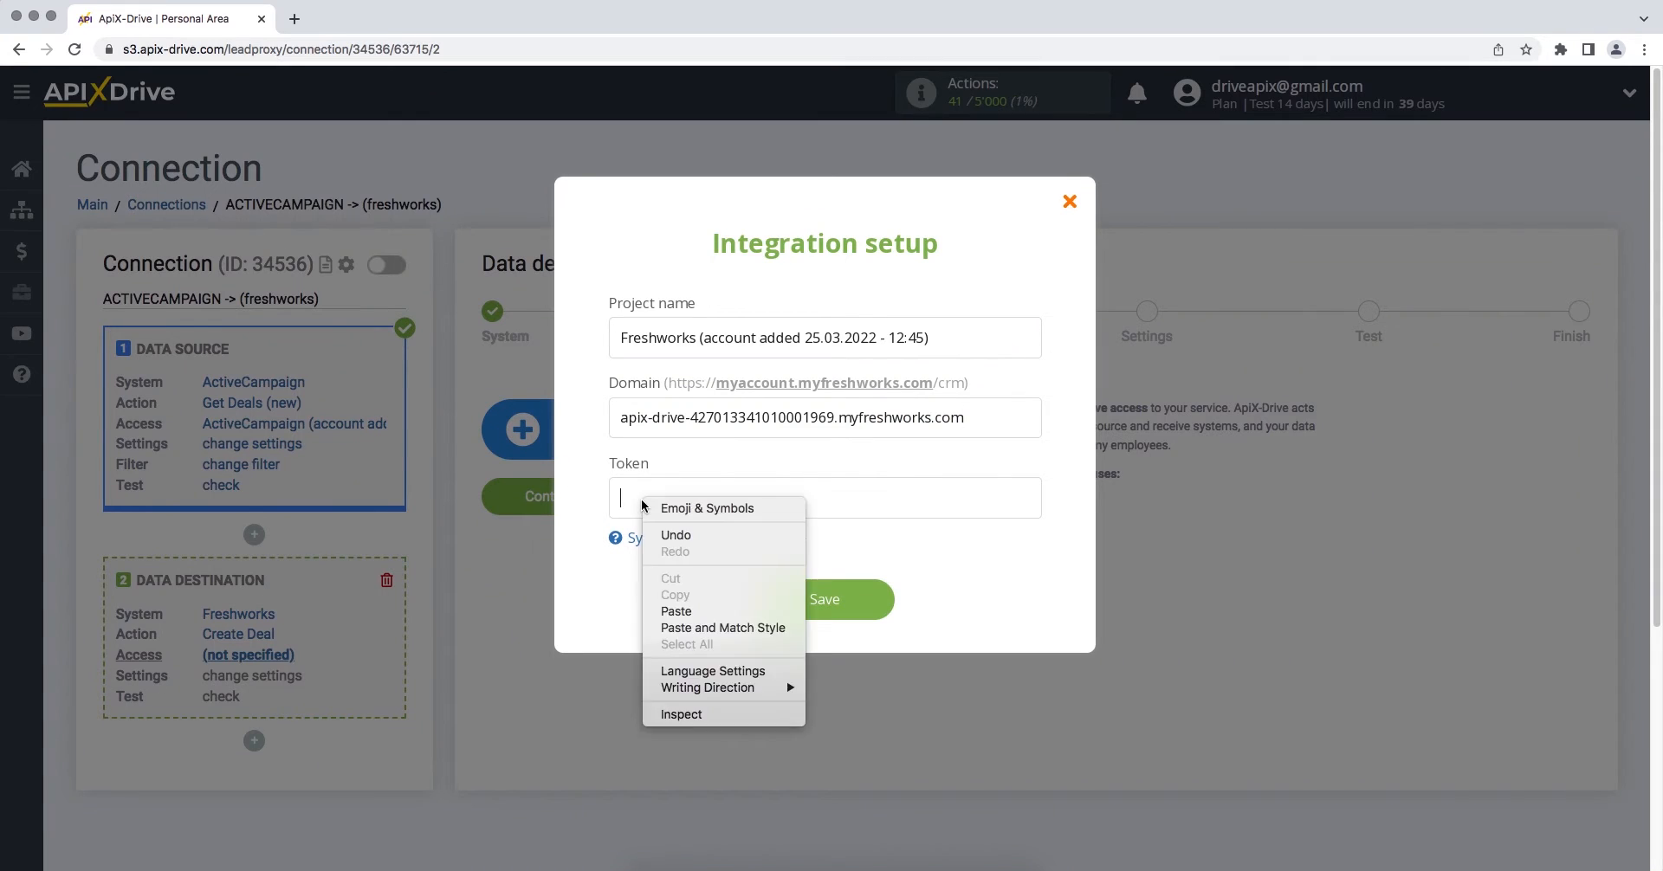
pyautogui.click(671, 611)
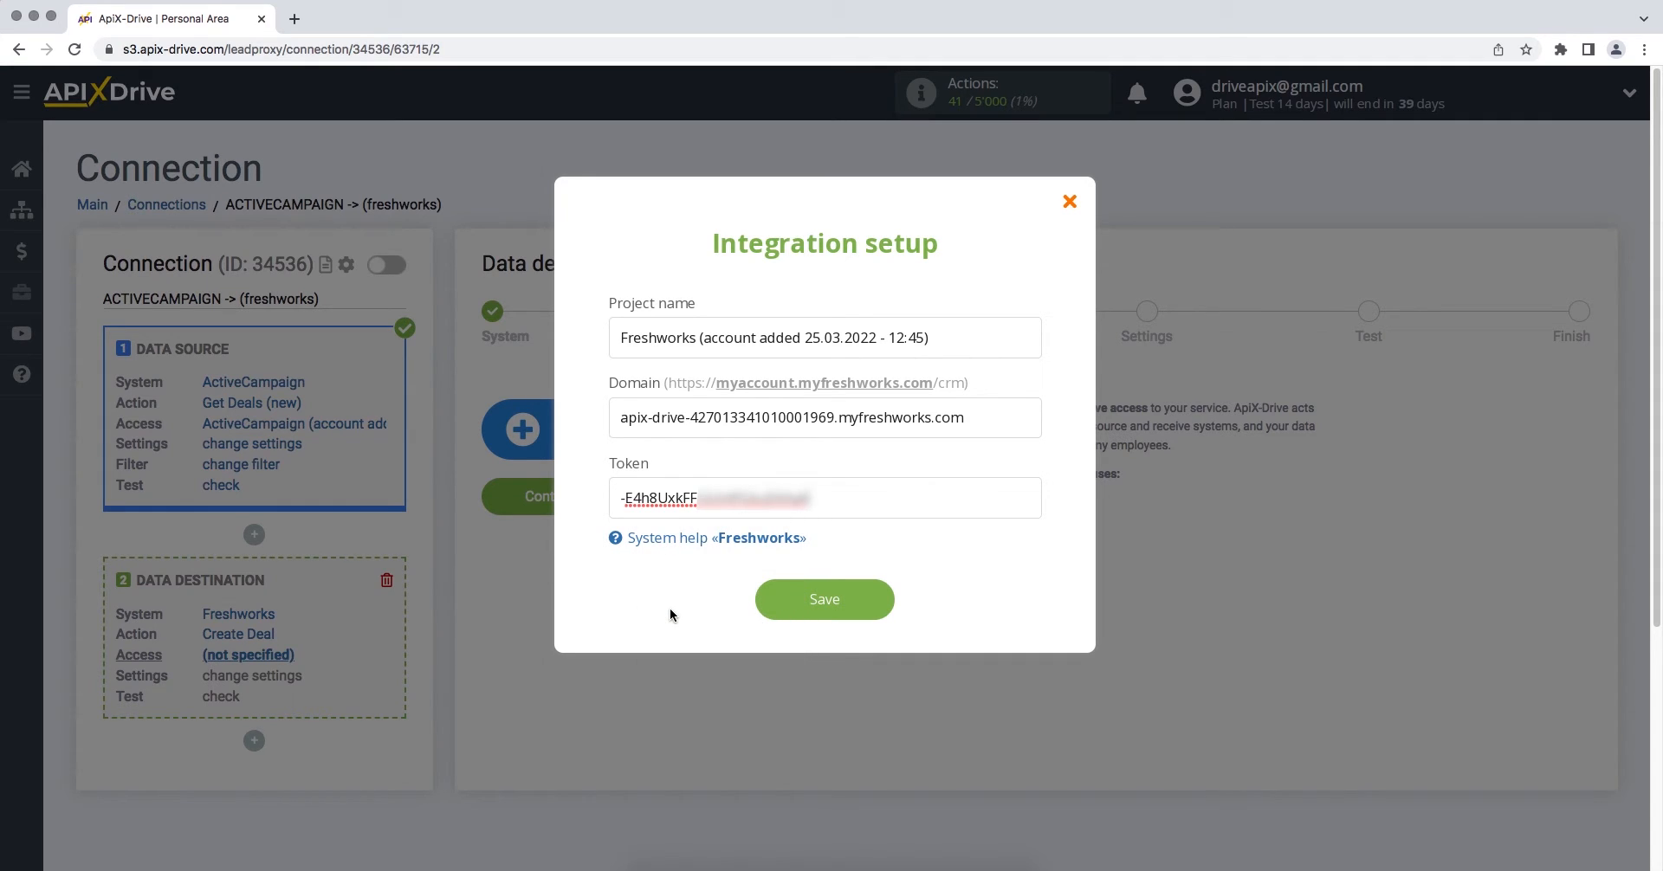
pyautogui.click(760, 602)
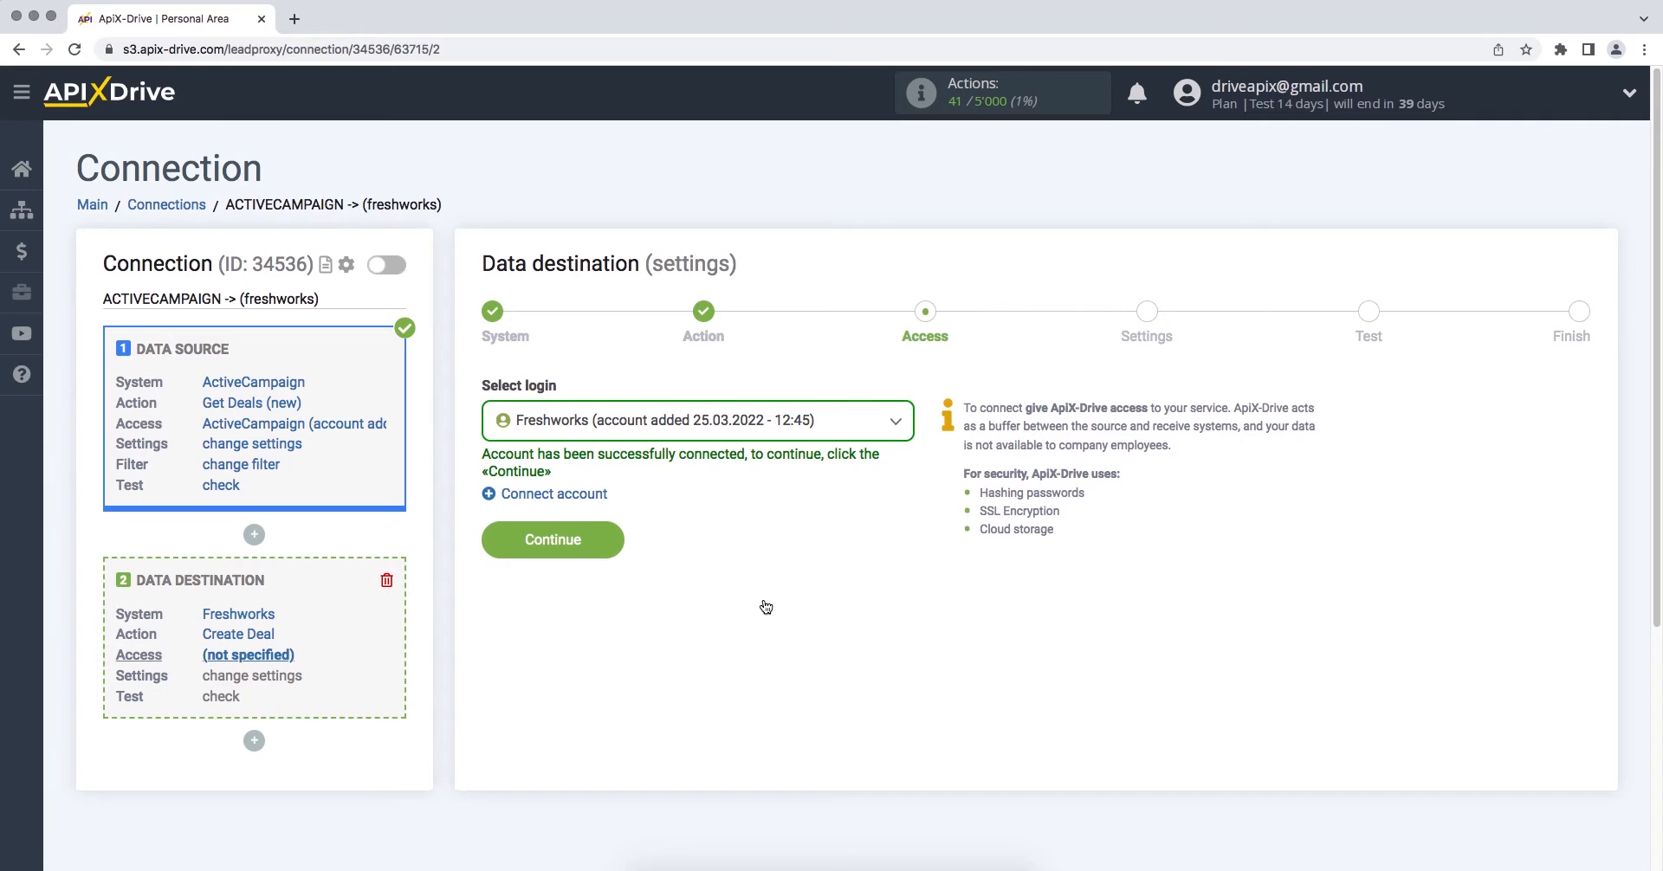
# Select the newly connected Freshworks account as the destination login and continue to the field settings.
pyautogui.click(790, 433)
pyautogui.click(741, 550)
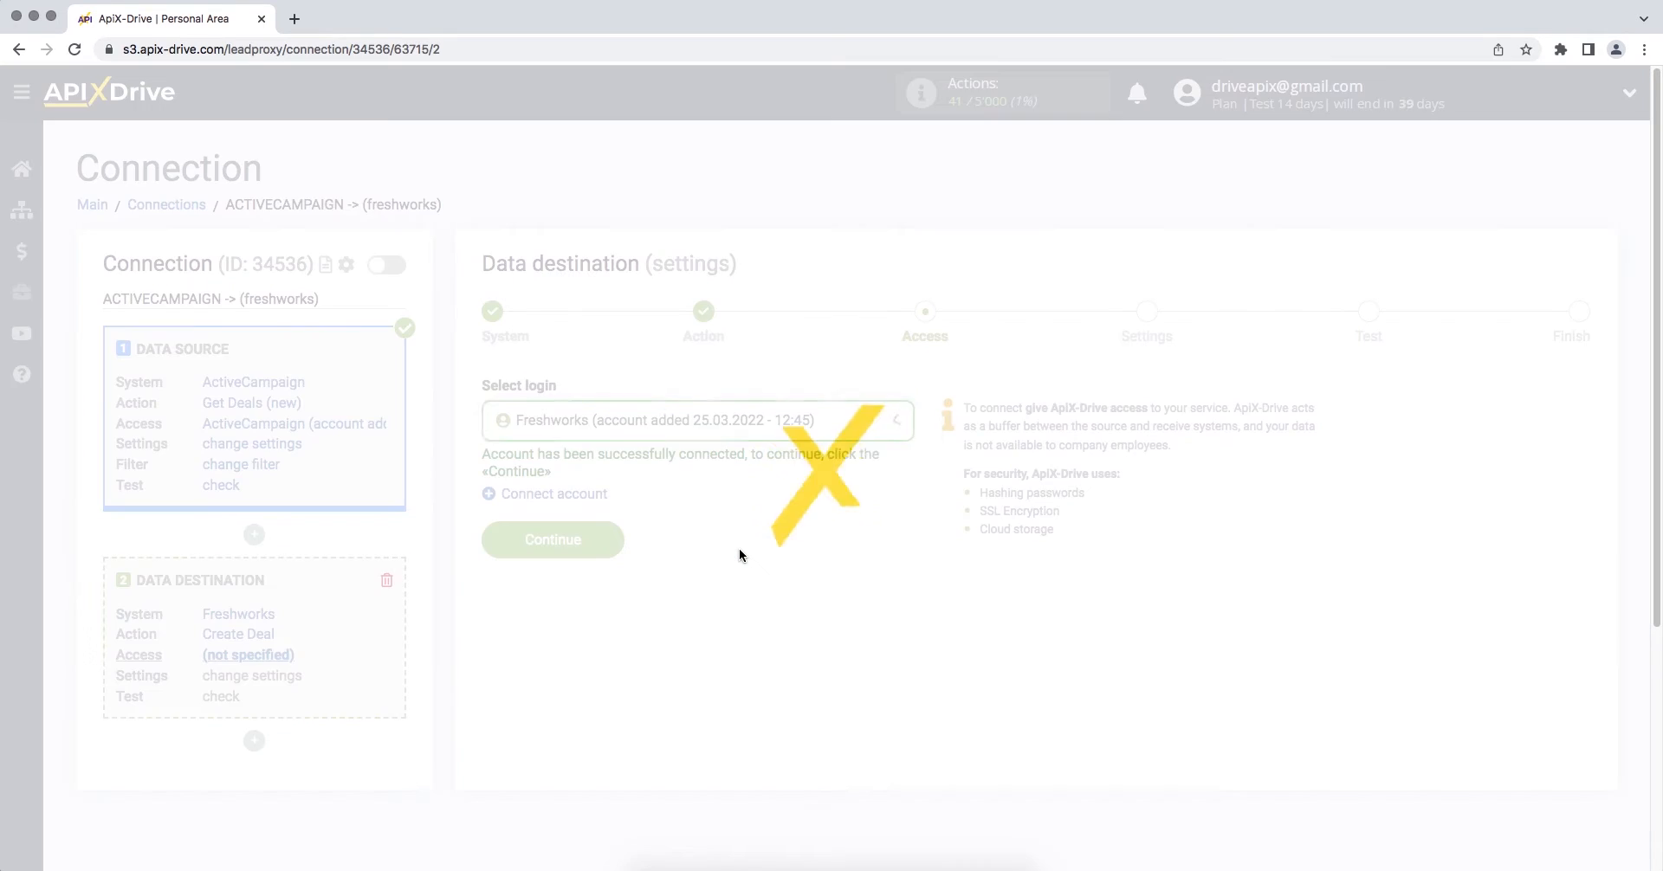
pyautogui.click(497, 540)
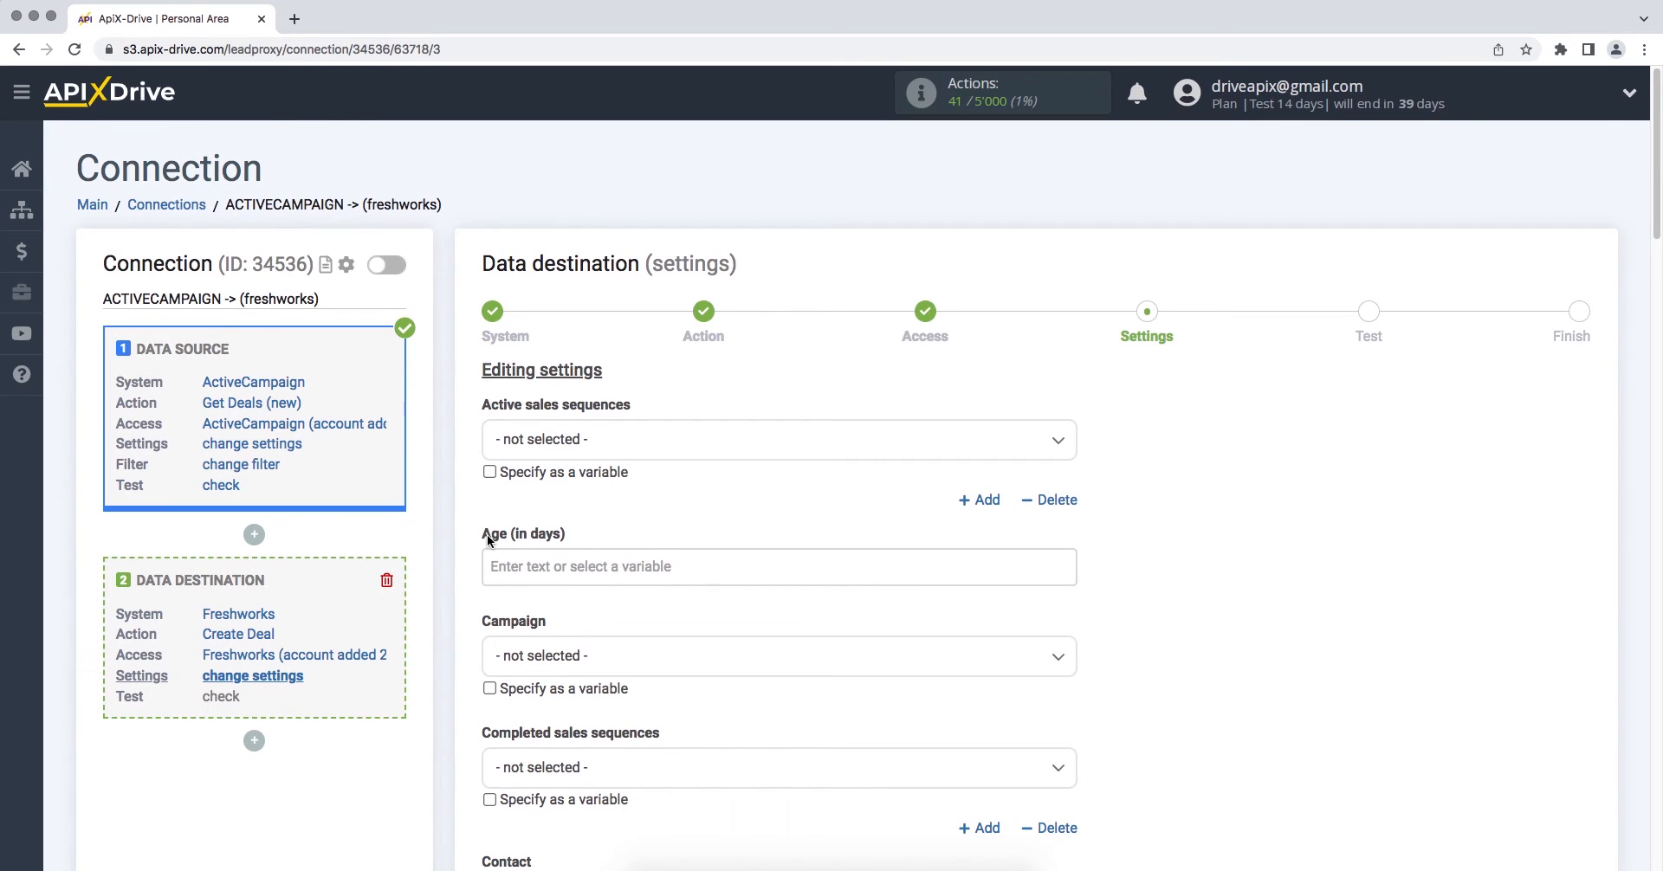
# Map the destination contact's E-mail and First name fields to the matching ActiveCampaign contact variables.
pyautogui.scroll(-5, 486, 534)
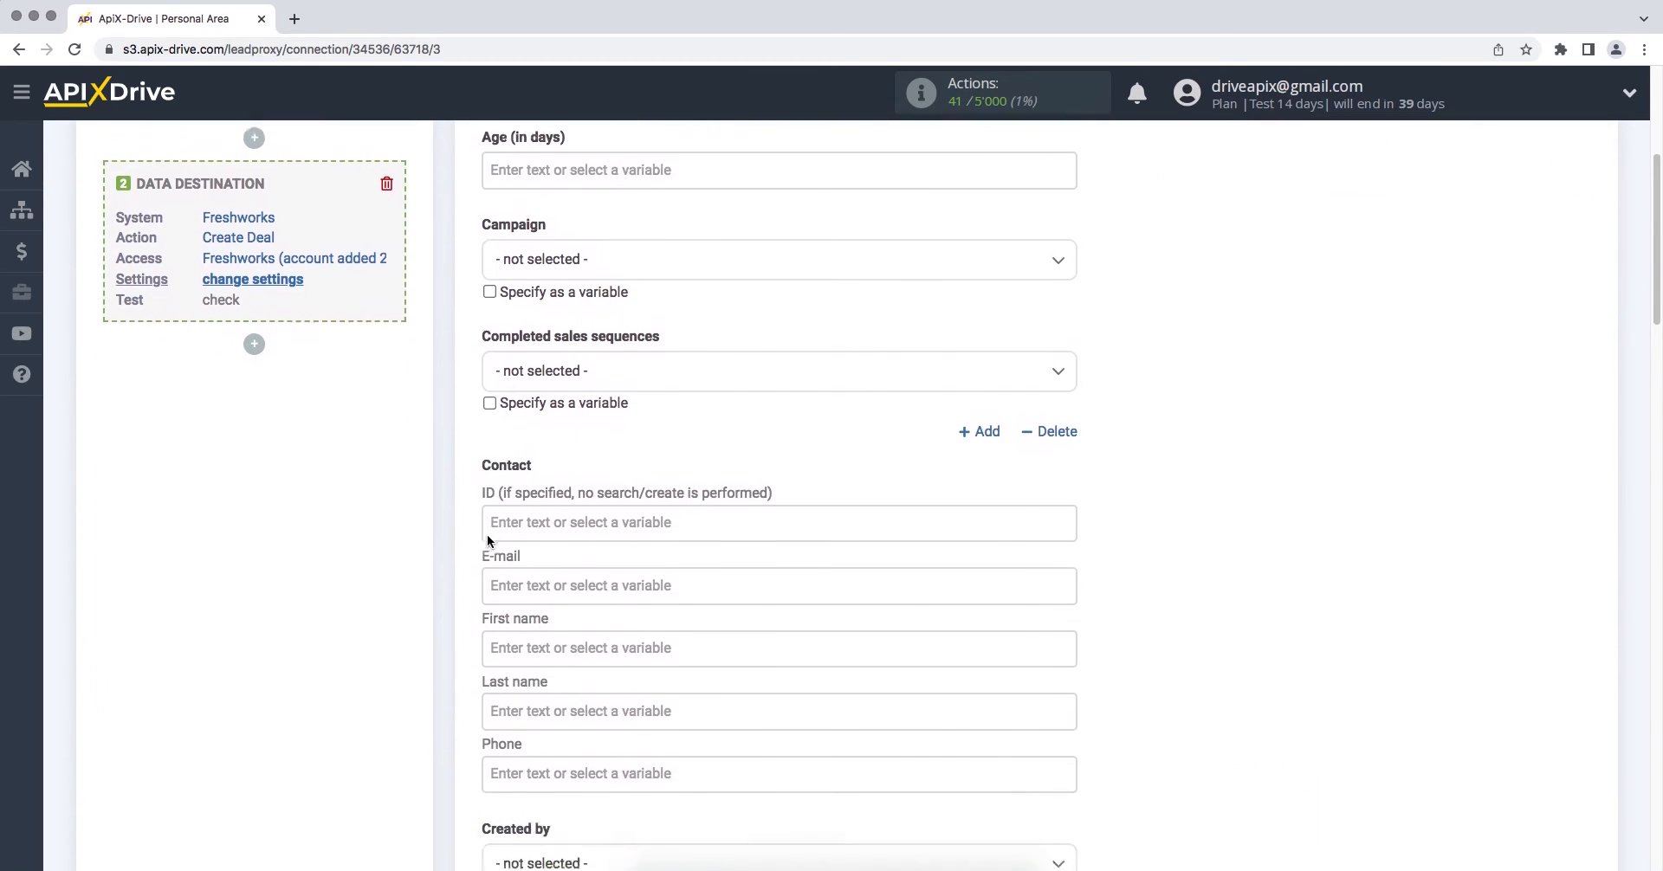
pyautogui.click(493, 526)
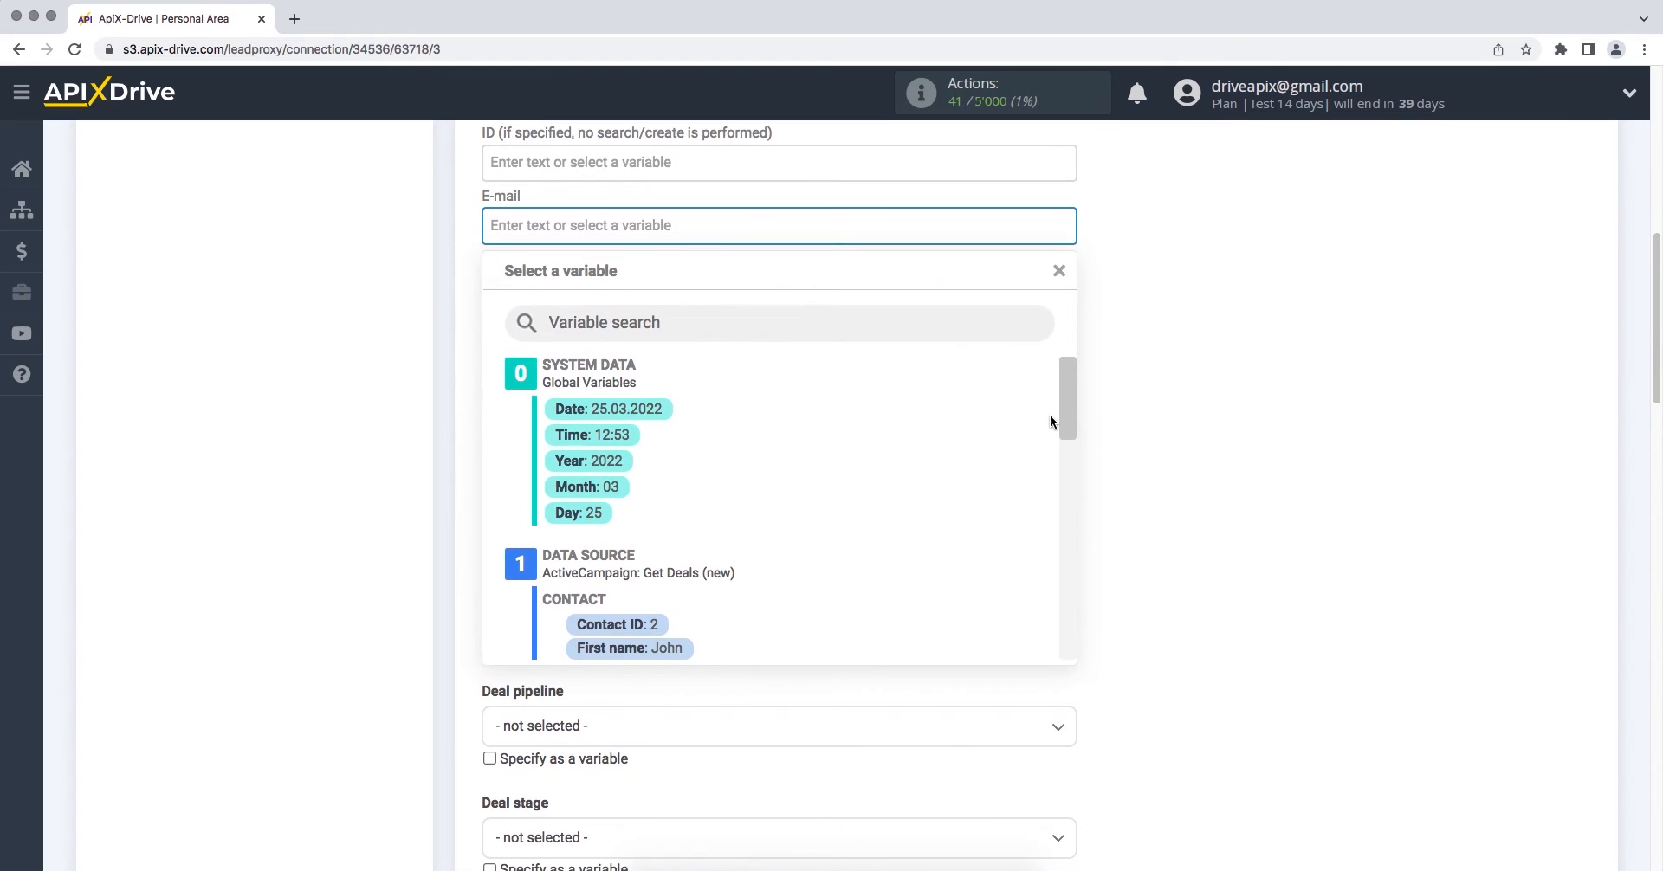
pyautogui.moveTo(1062, 412); pyautogui.dragTo(1063, 456)
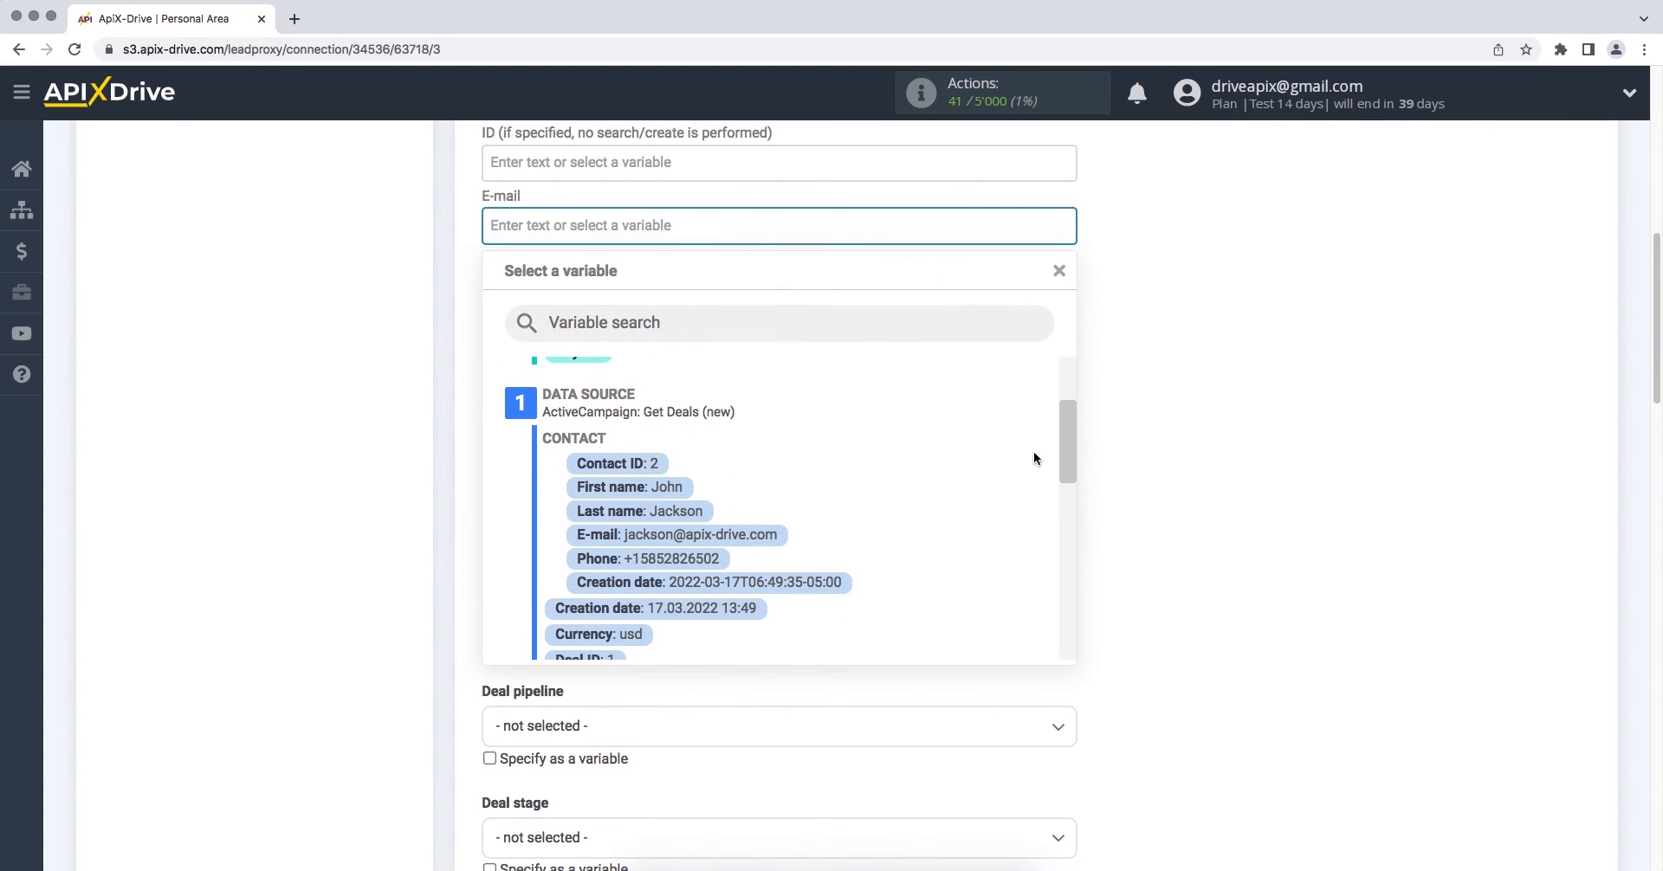
pyautogui.click(740, 536)
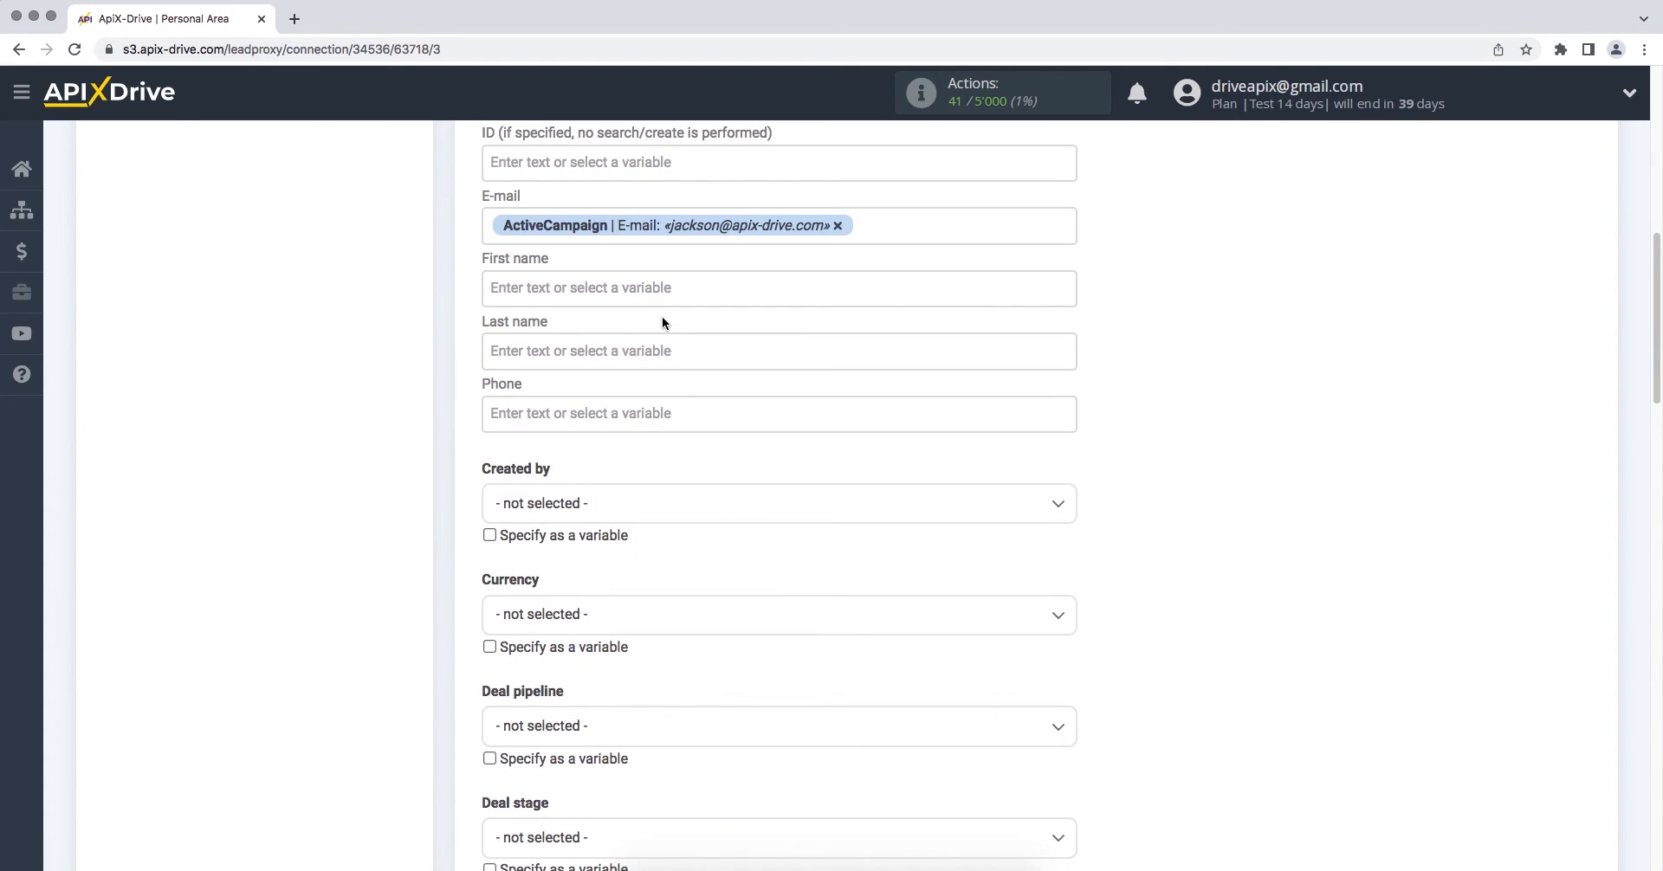
pyautogui.click(661, 289)
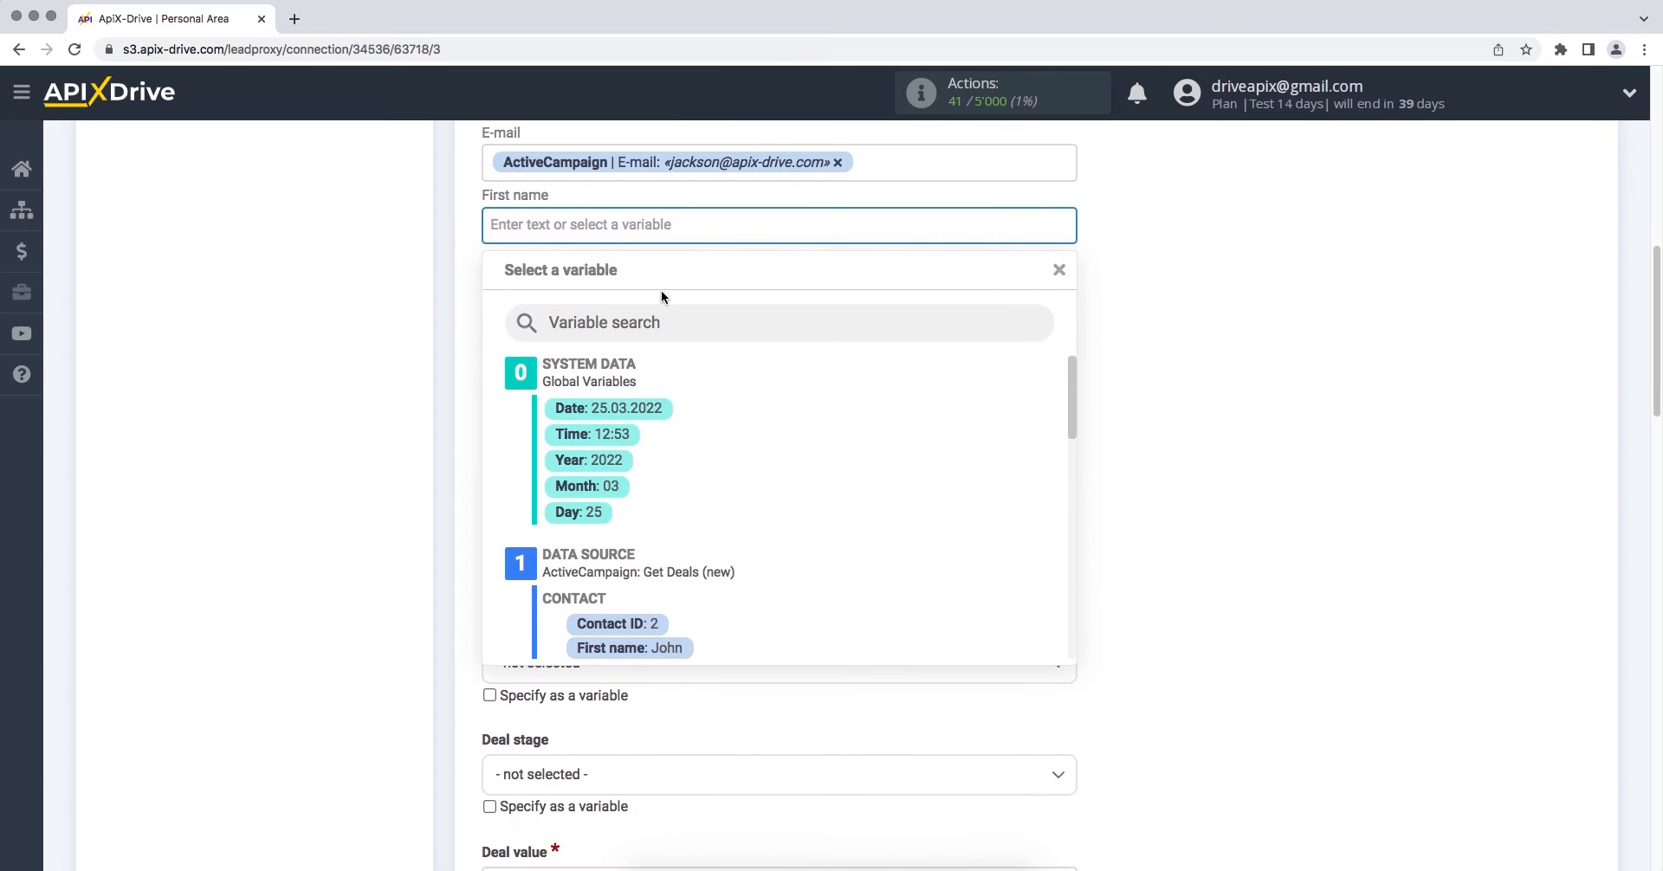
pyautogui.click(645, 648)
# Map the destination contact's Last name and Phone fields to the matching ActiveCampaign contact variables.
pyautogui.click(575, 290)
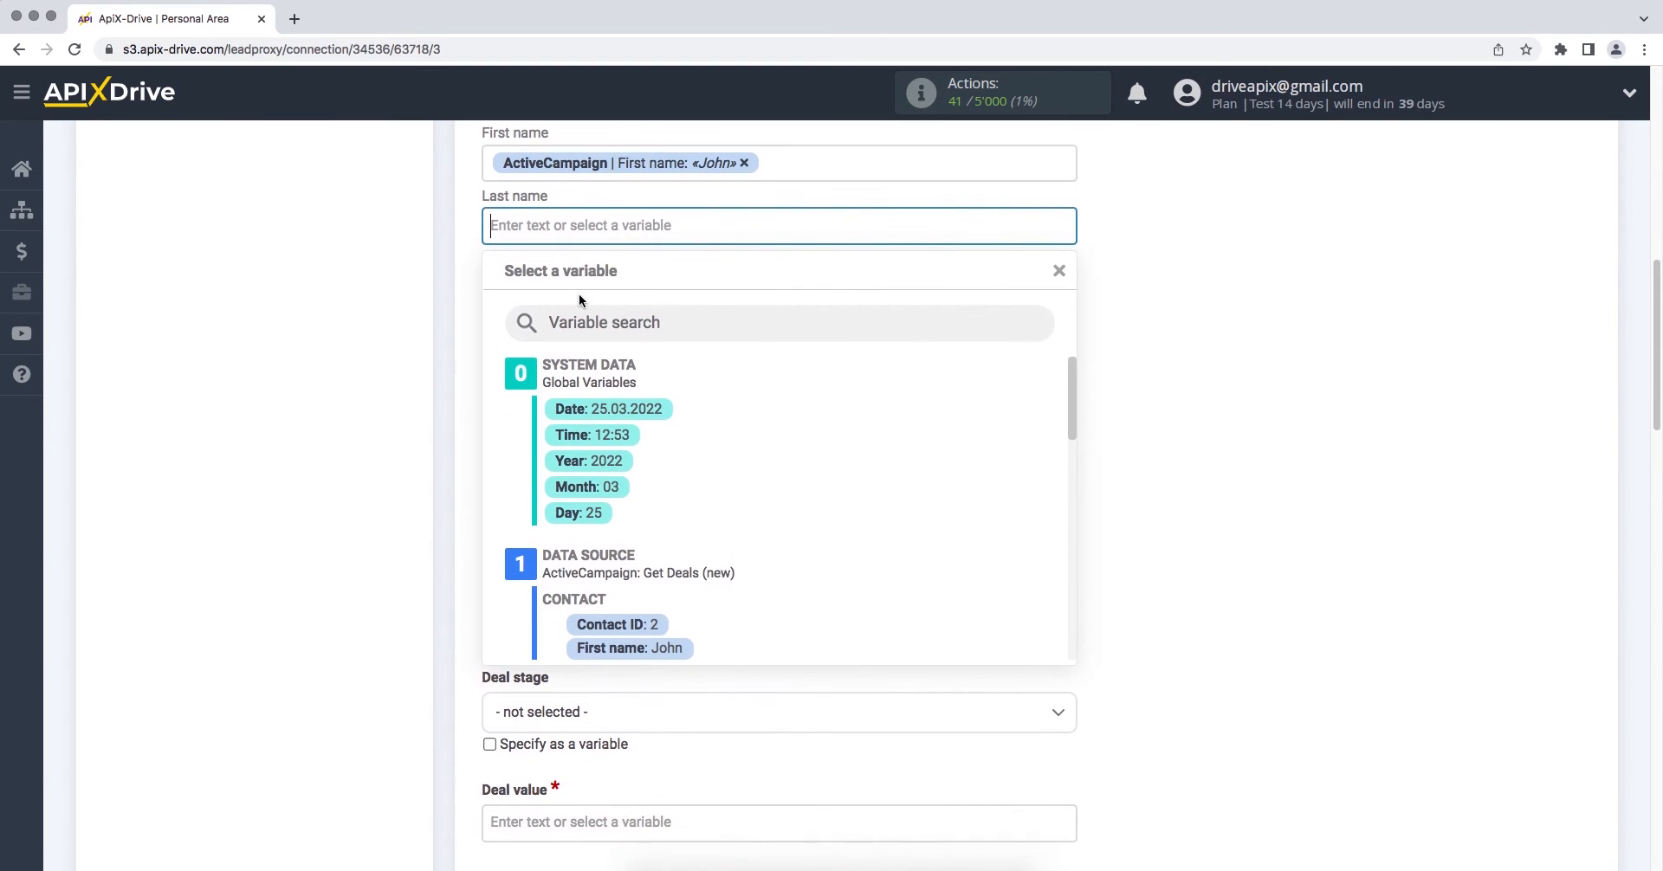
pyautogui.moveTo(1074, 392); pyautogui.dragTo(1070, 425)
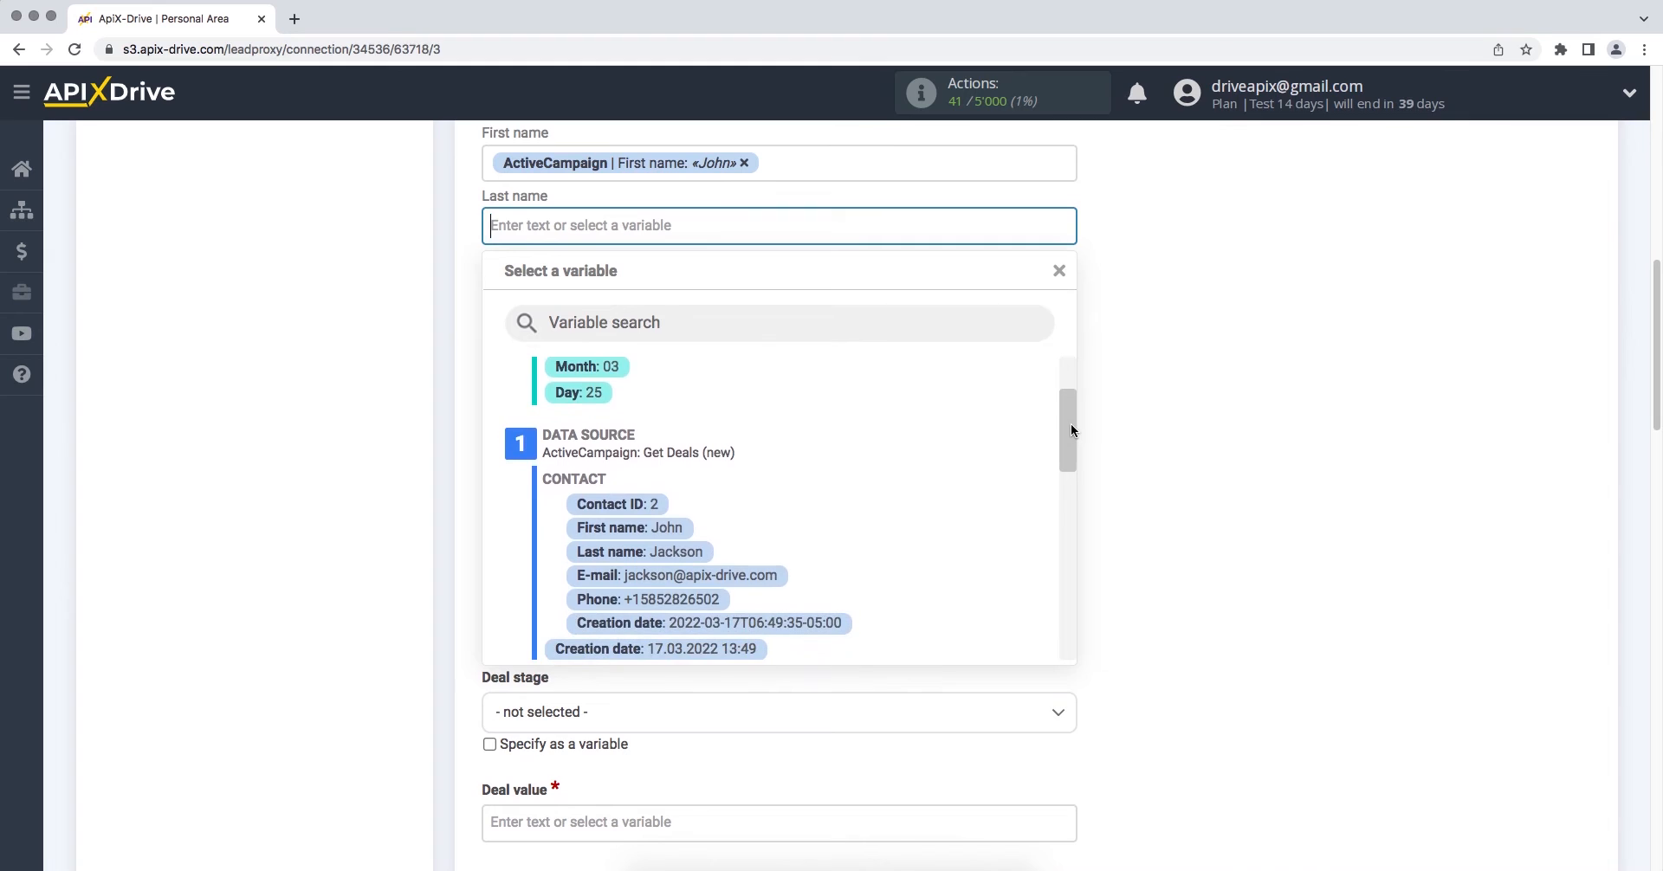
pyautogui.click(692, 551)
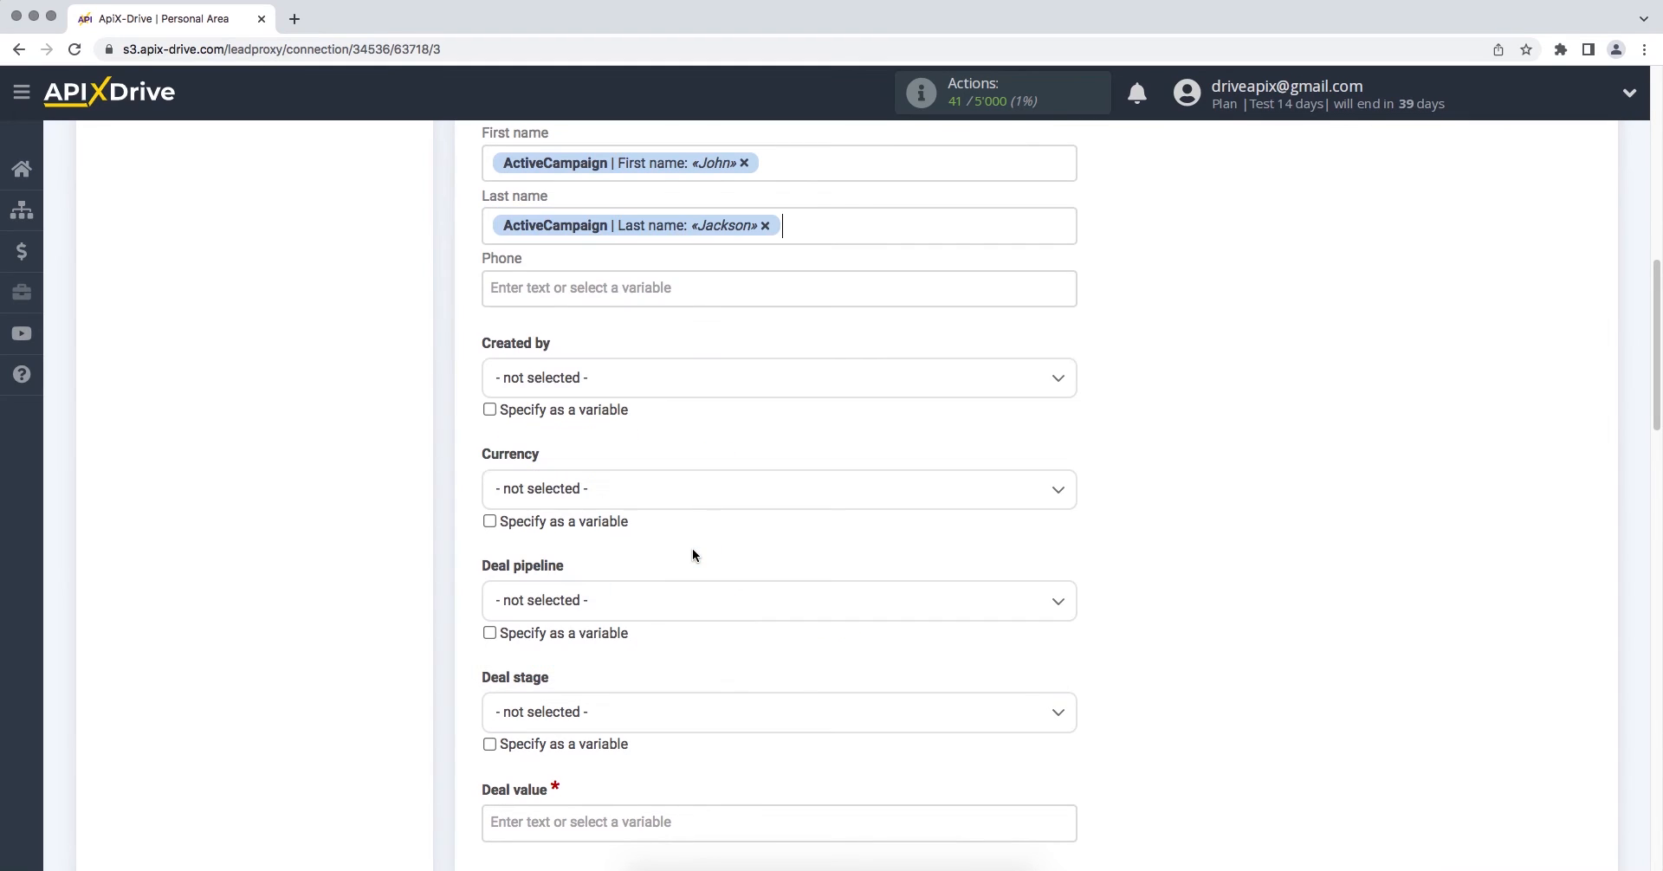
pyautogui.click(613, 287)
pyautogui.moveTo(1058, 391); pyautogui.dragTo(1068, 436)
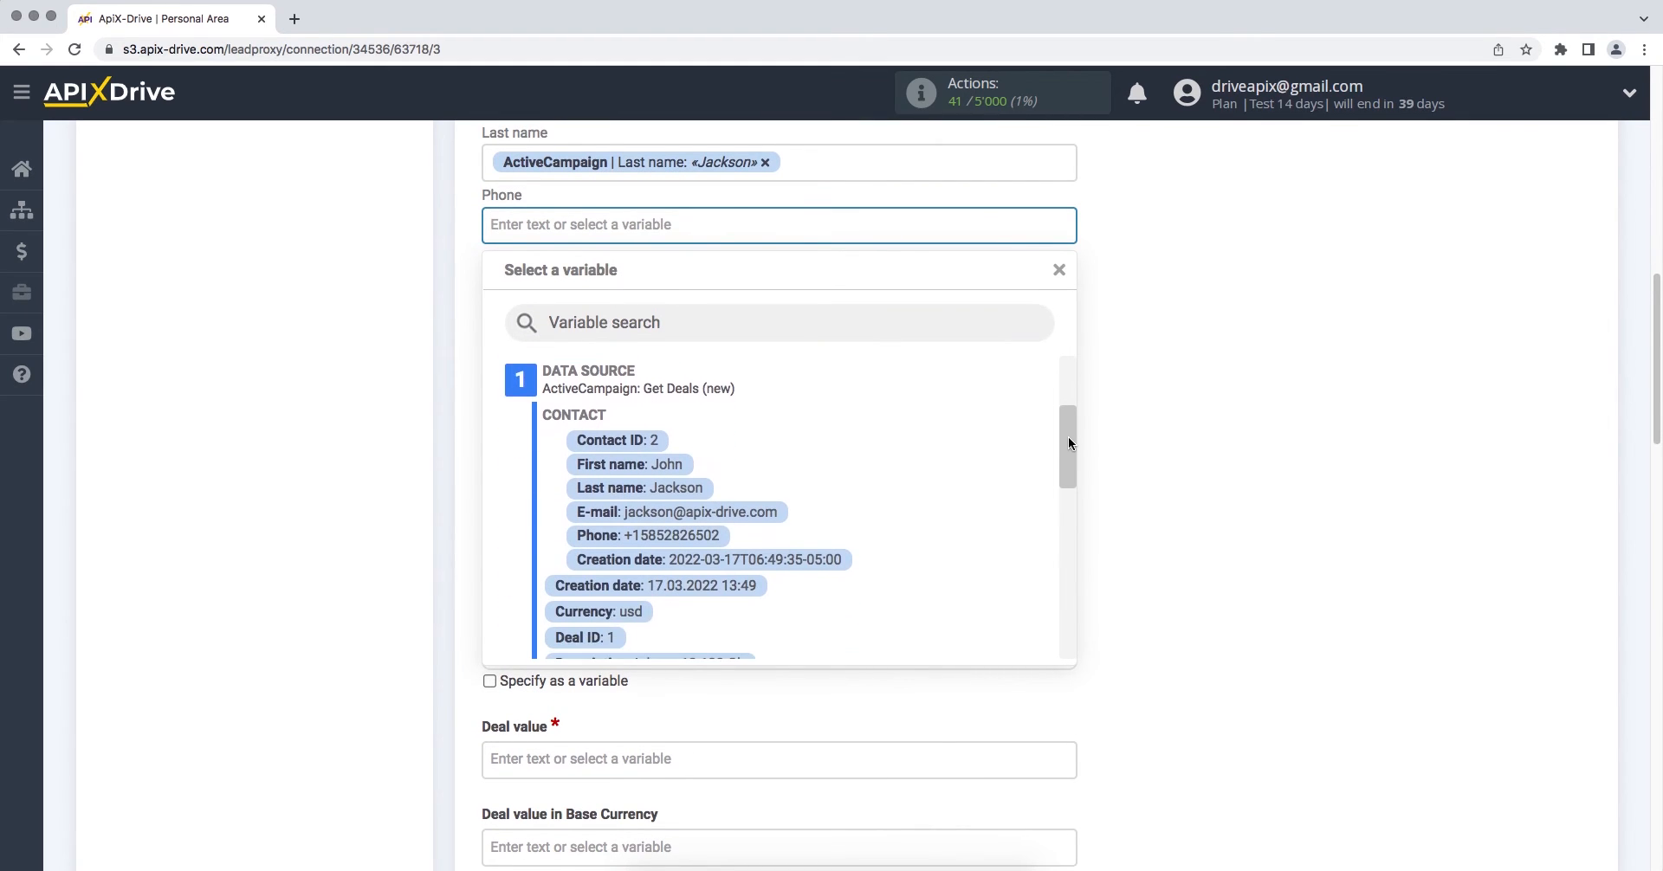
pyautogui.click(705, 537)
# Map the required Deal value field to the ActiveCampaign deal's Value variable.
pyautogui.scroll(-3, 703, 542)
pyautogui.click(675, 586)
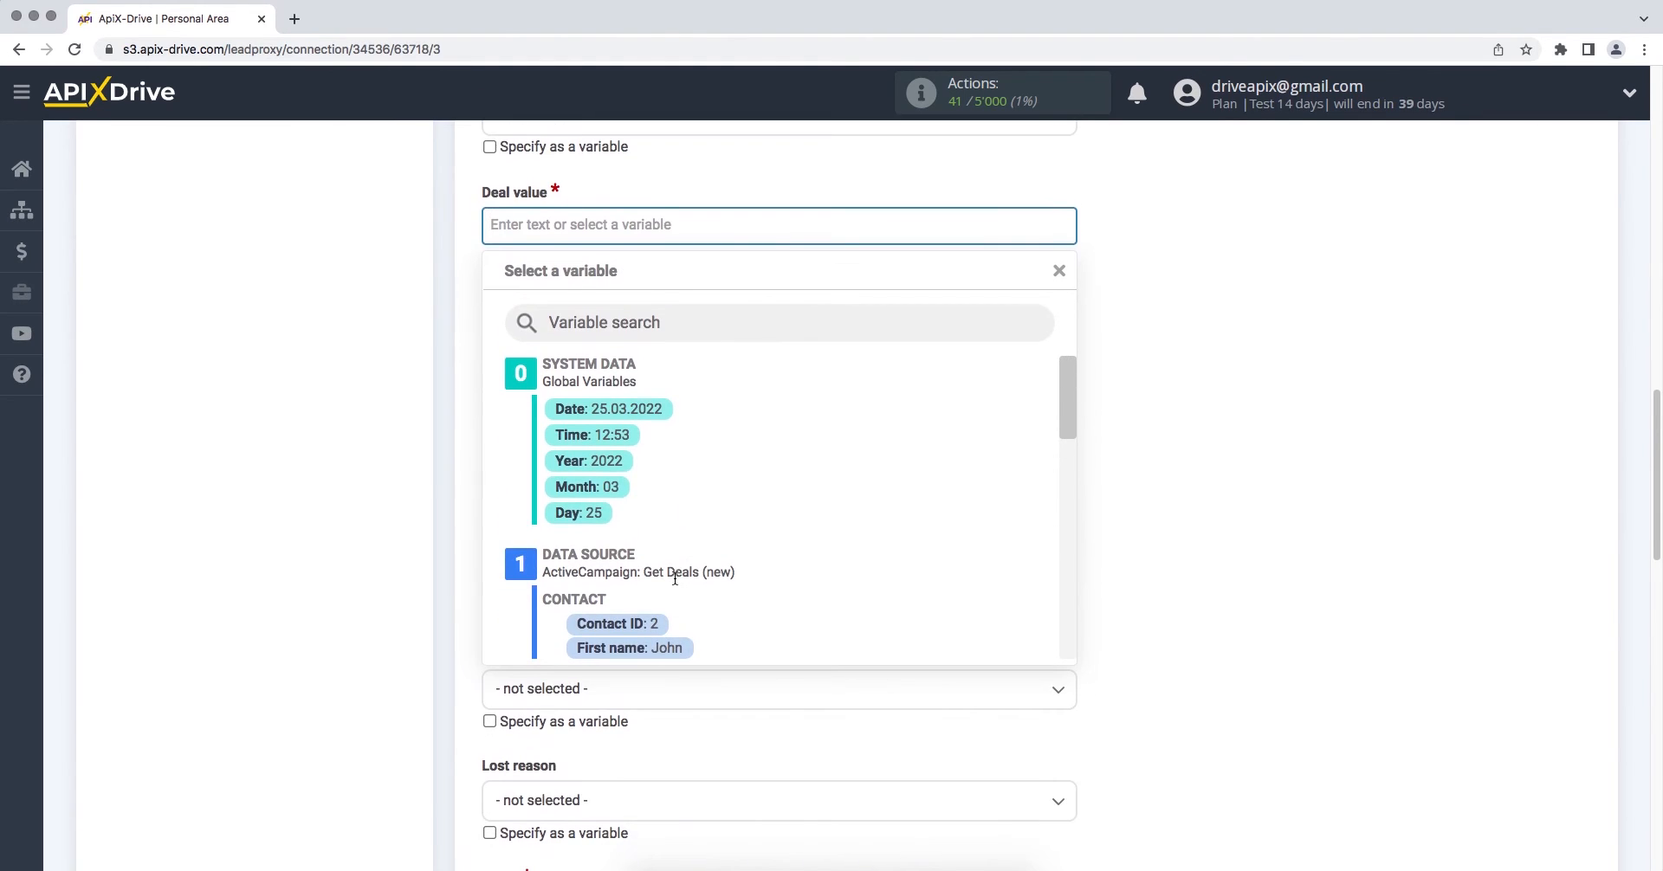
pyautogui.moveTo(1067, 391); pyautogui.dragTo(1073, 616)
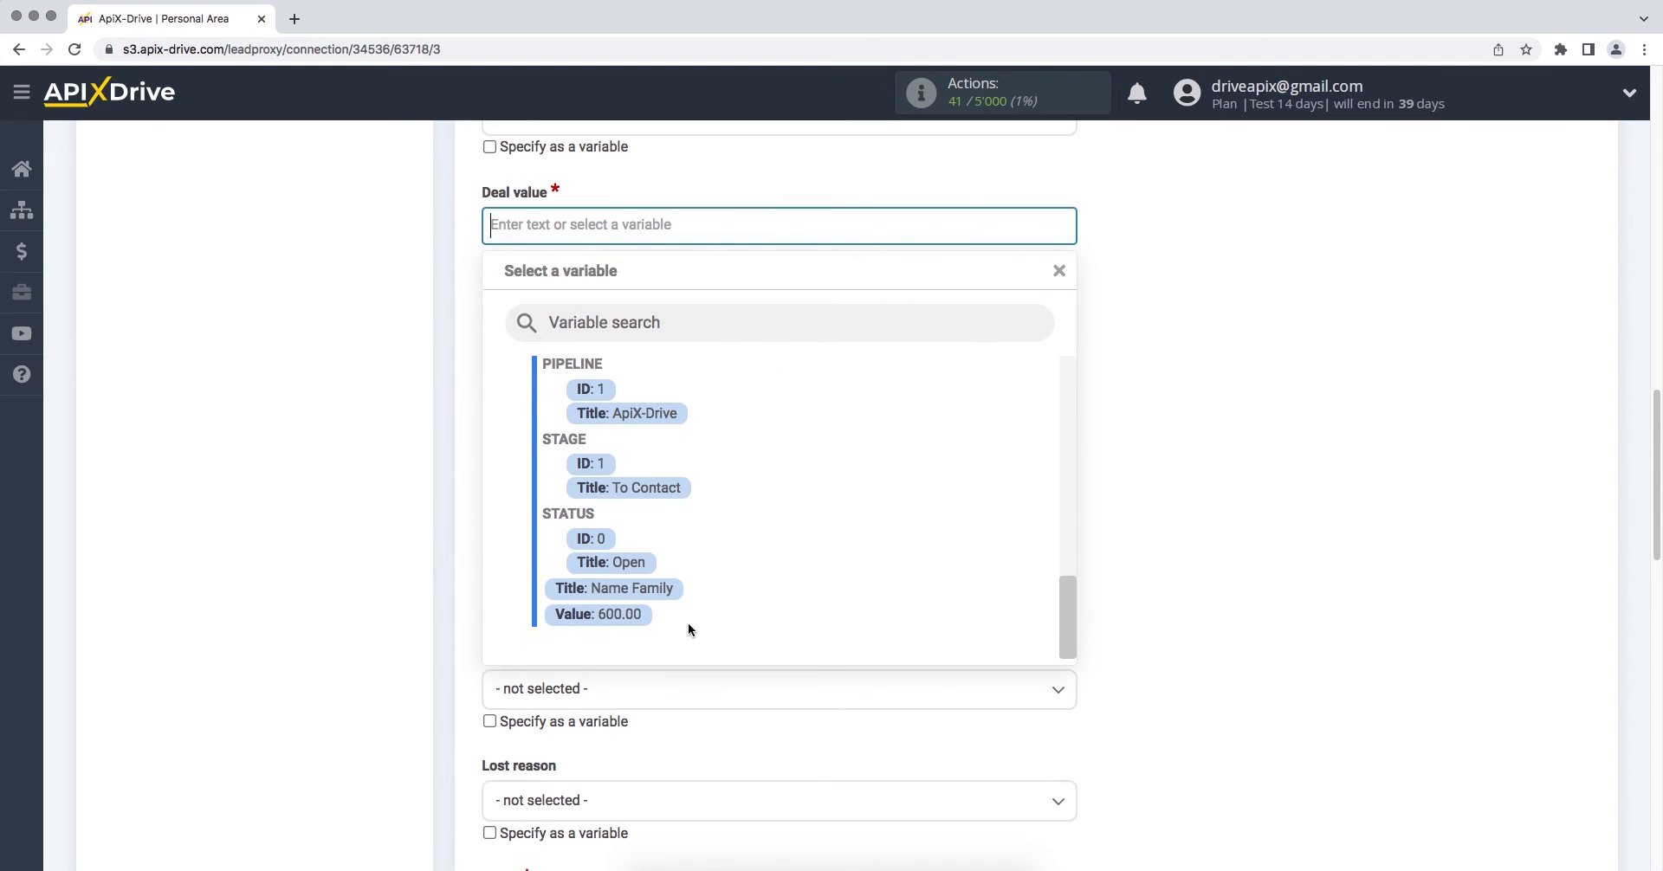
pyautogui.click(618, 615)
# Set the deal Name to "New deal from ActiveCampaing" followed by the ActiveCampaign First name variable, and continue to the test stage.
pyautogui.scroll(-5, 618, 615)
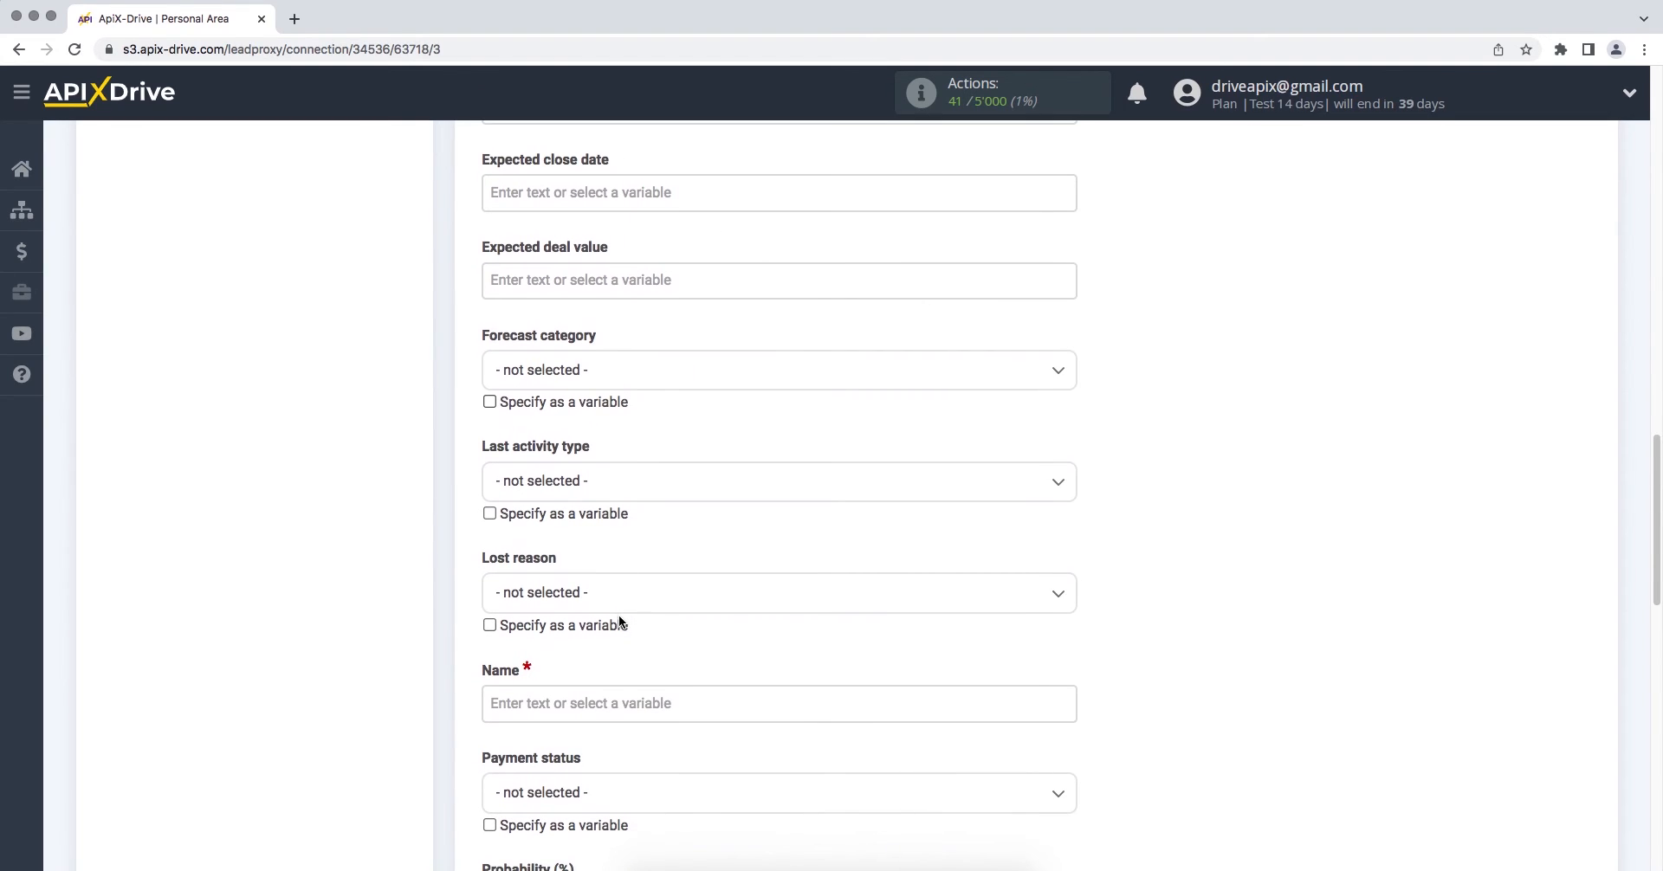
pyautogui.click(585, 704)
pyautogui.scroll(-5, 584, 709)
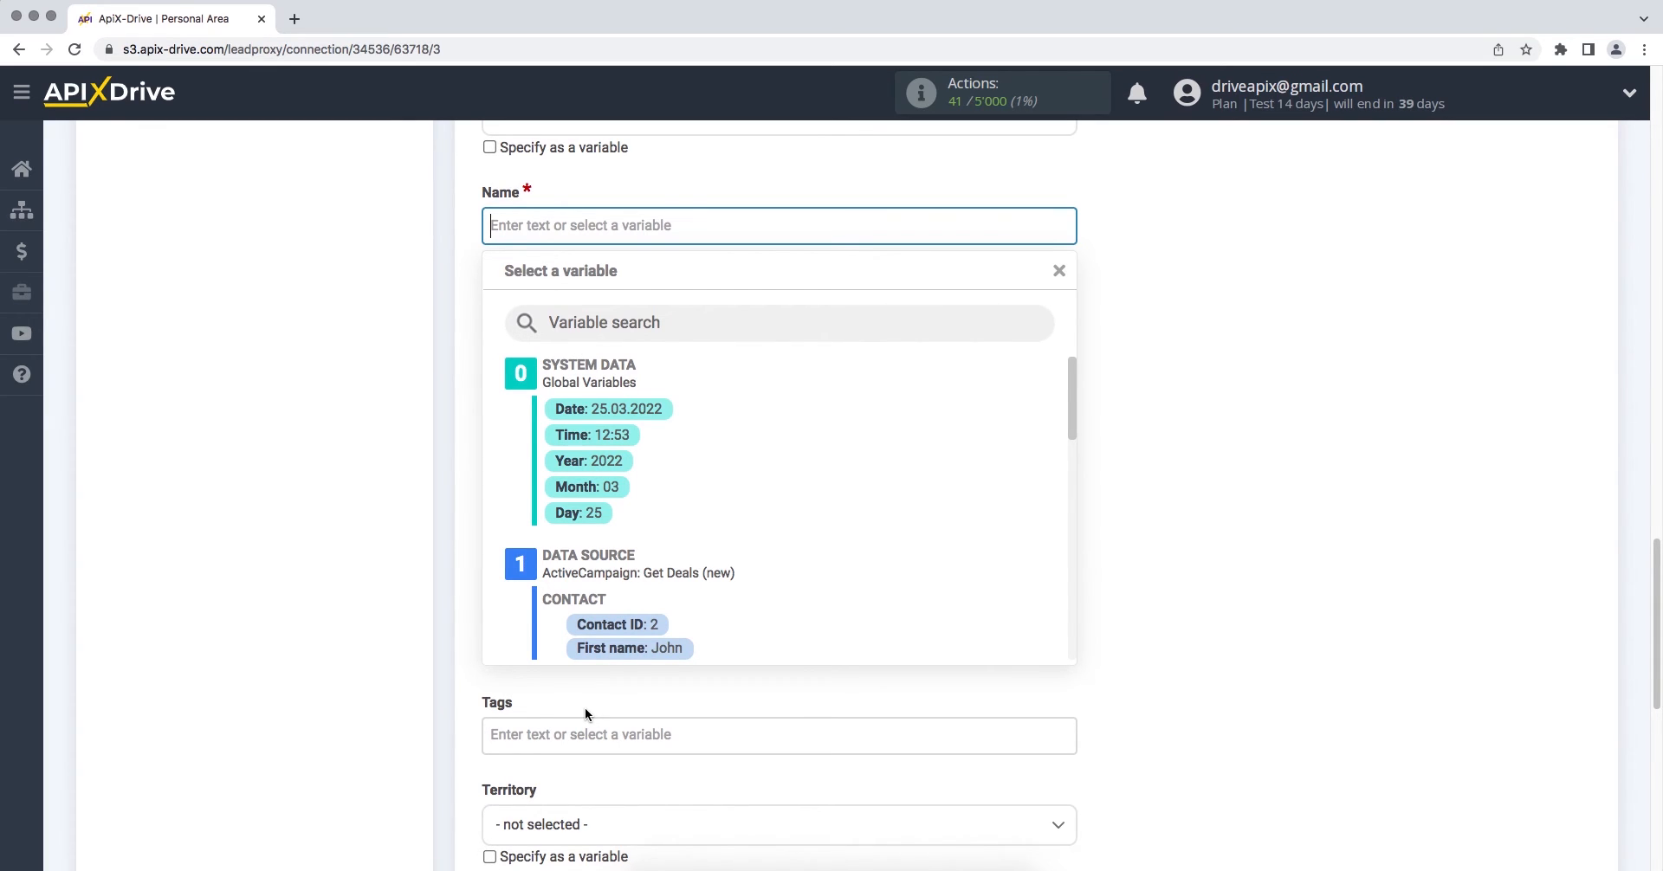
pyautogui.write('New deal from ActiveCampaing')
pyautogui.click(621, 647)
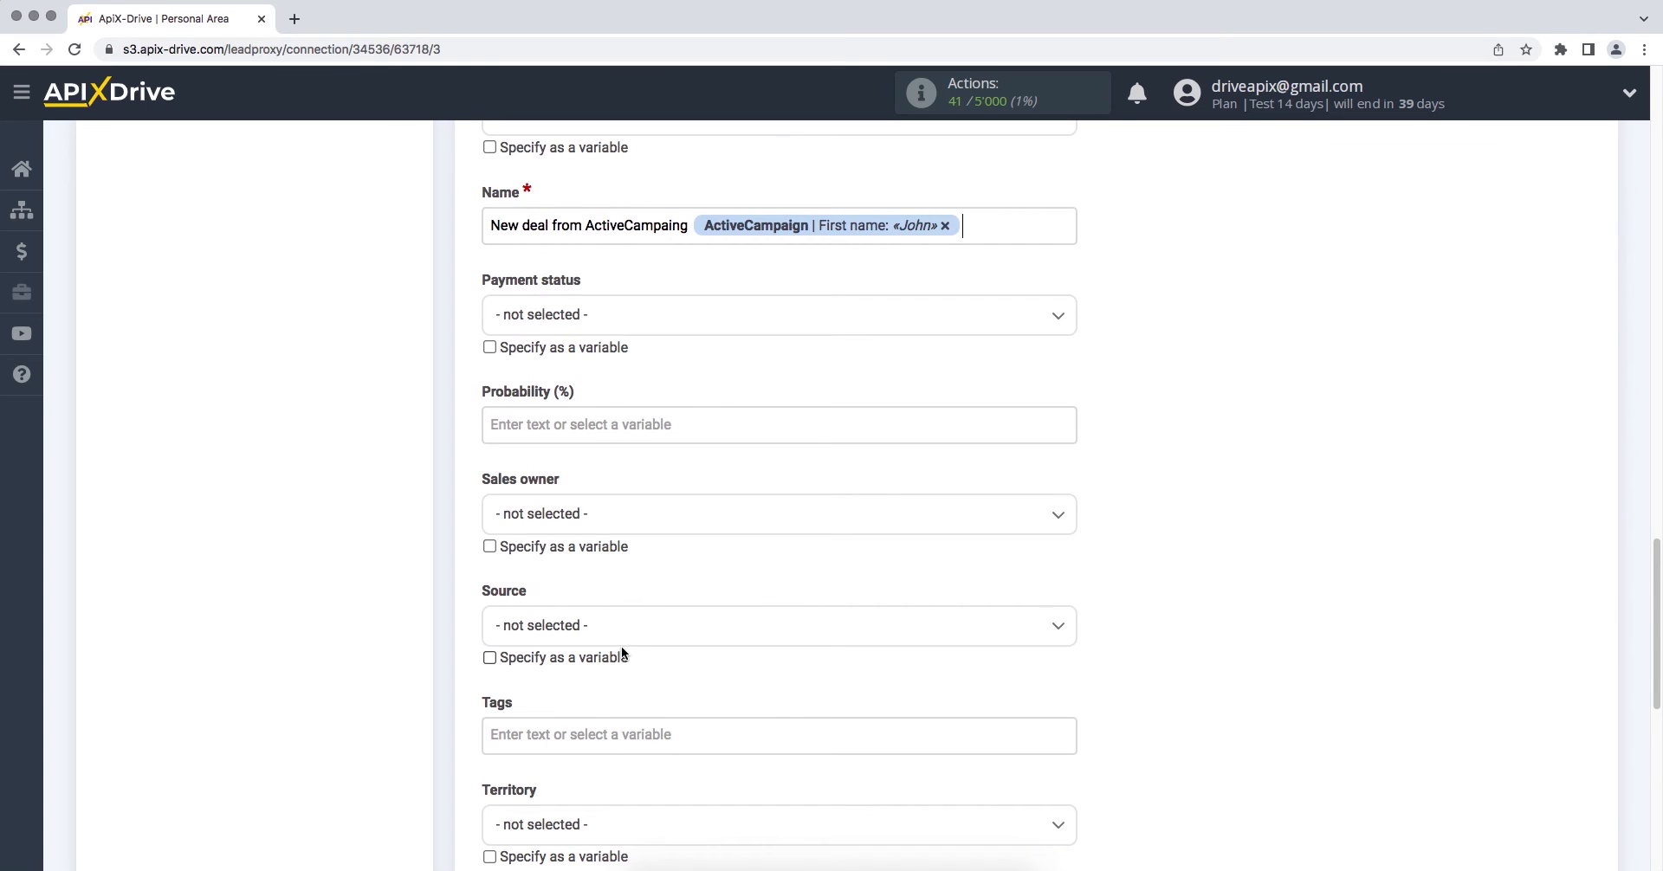
pyautogui.scroll(-5, 621, 646)
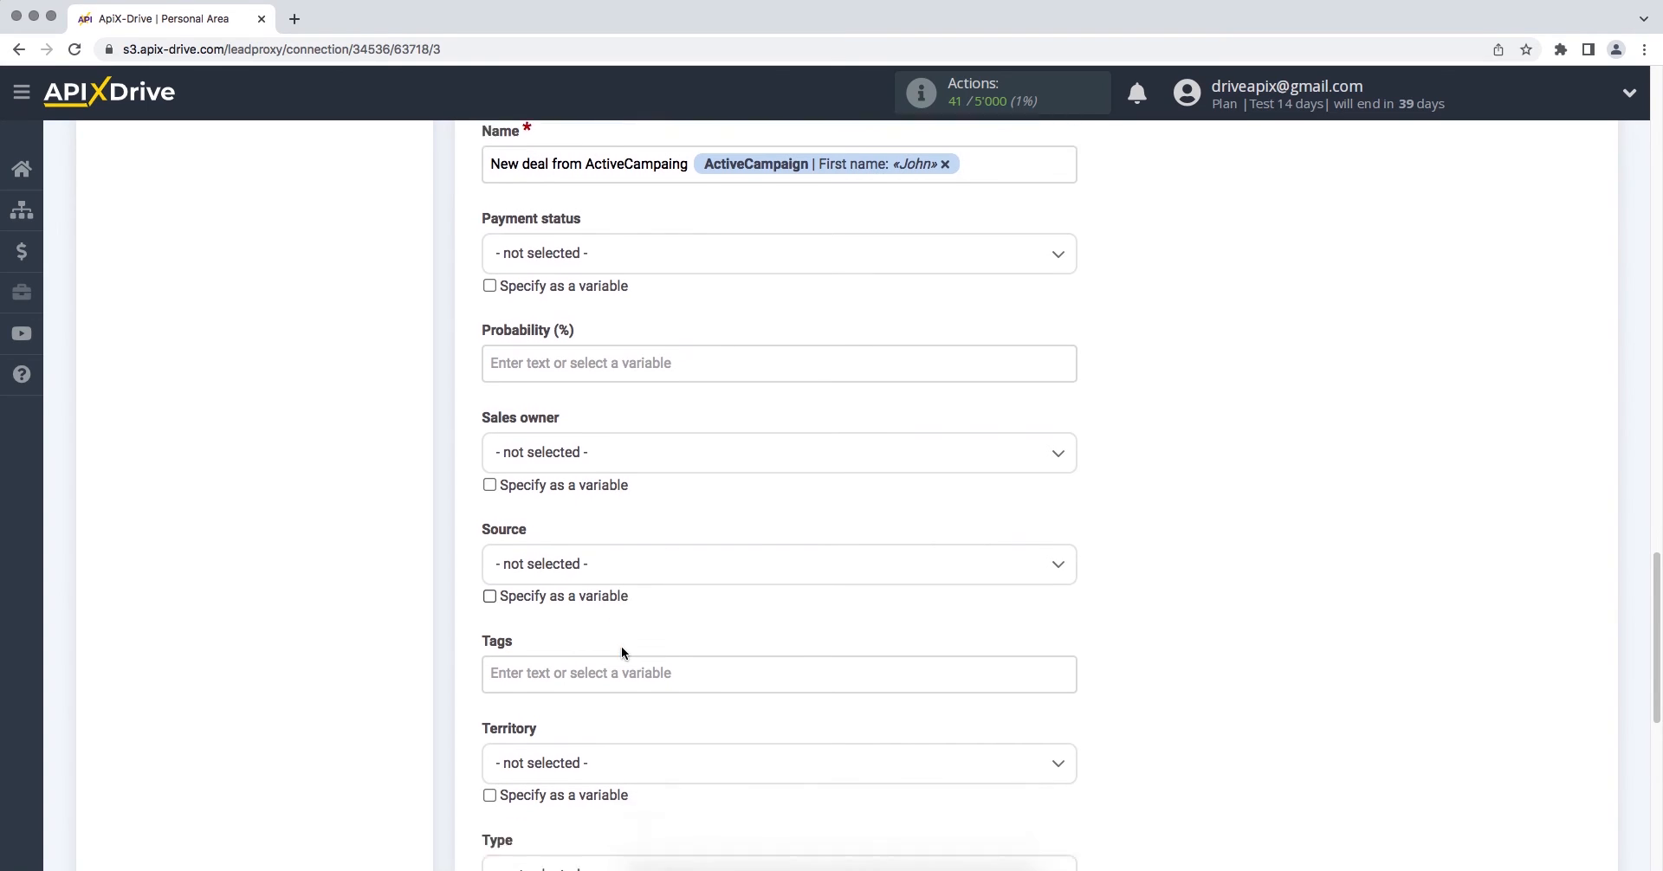
pyautogui.click(495, 685)
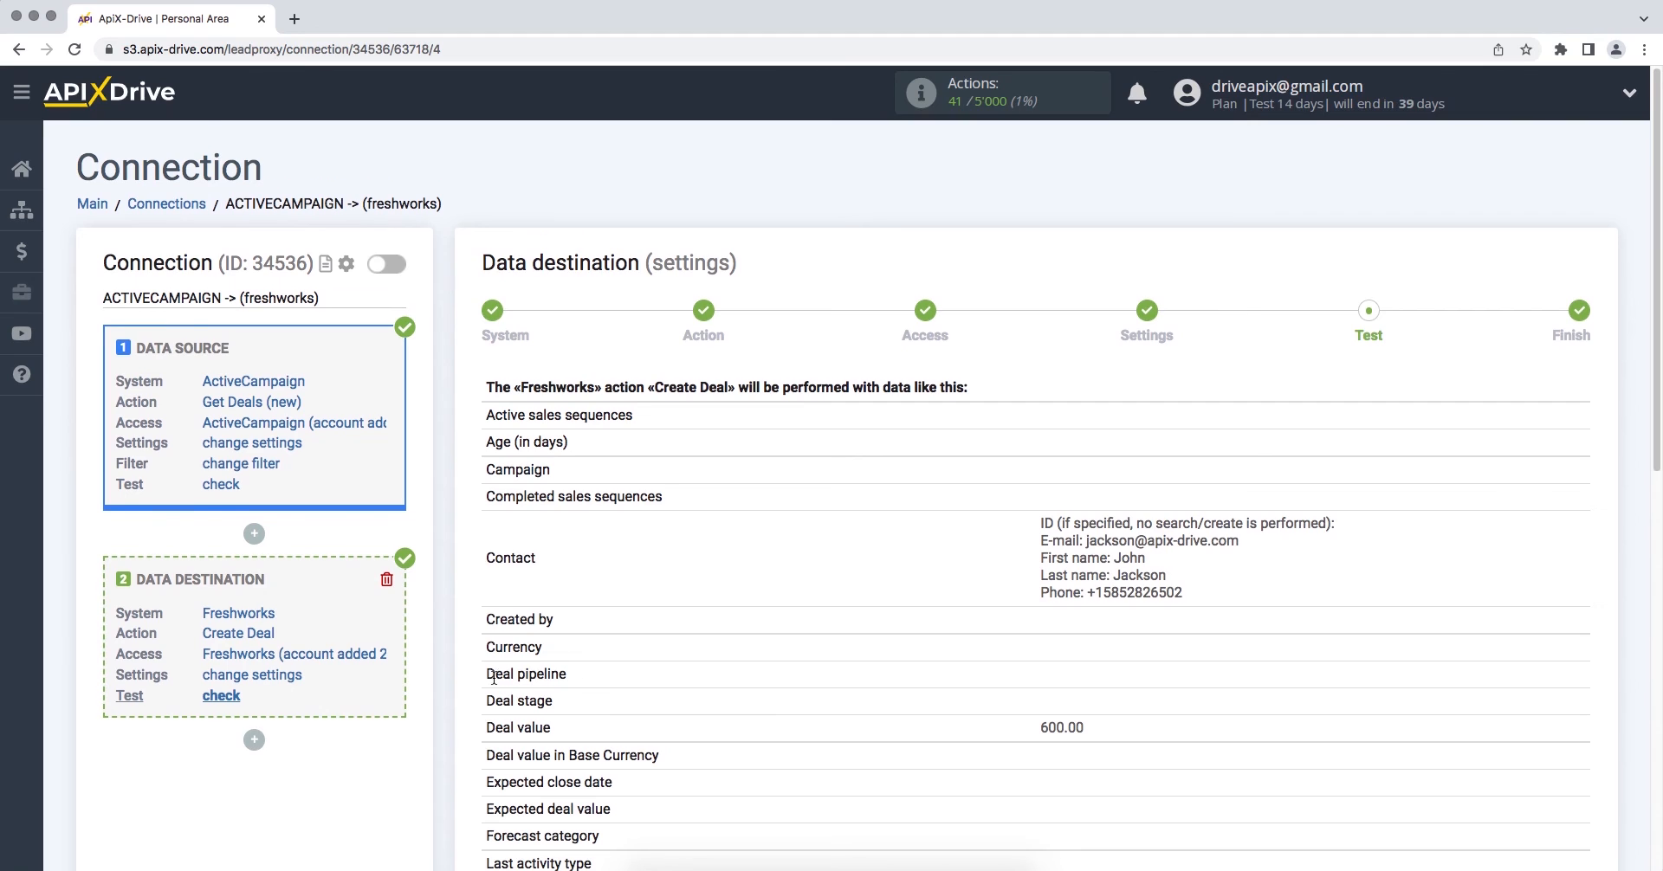
# Send the test data to Freshworks and check the newly created deal in the Freshsales funnel.
pyautogui.scroll(-3, 494, 678)
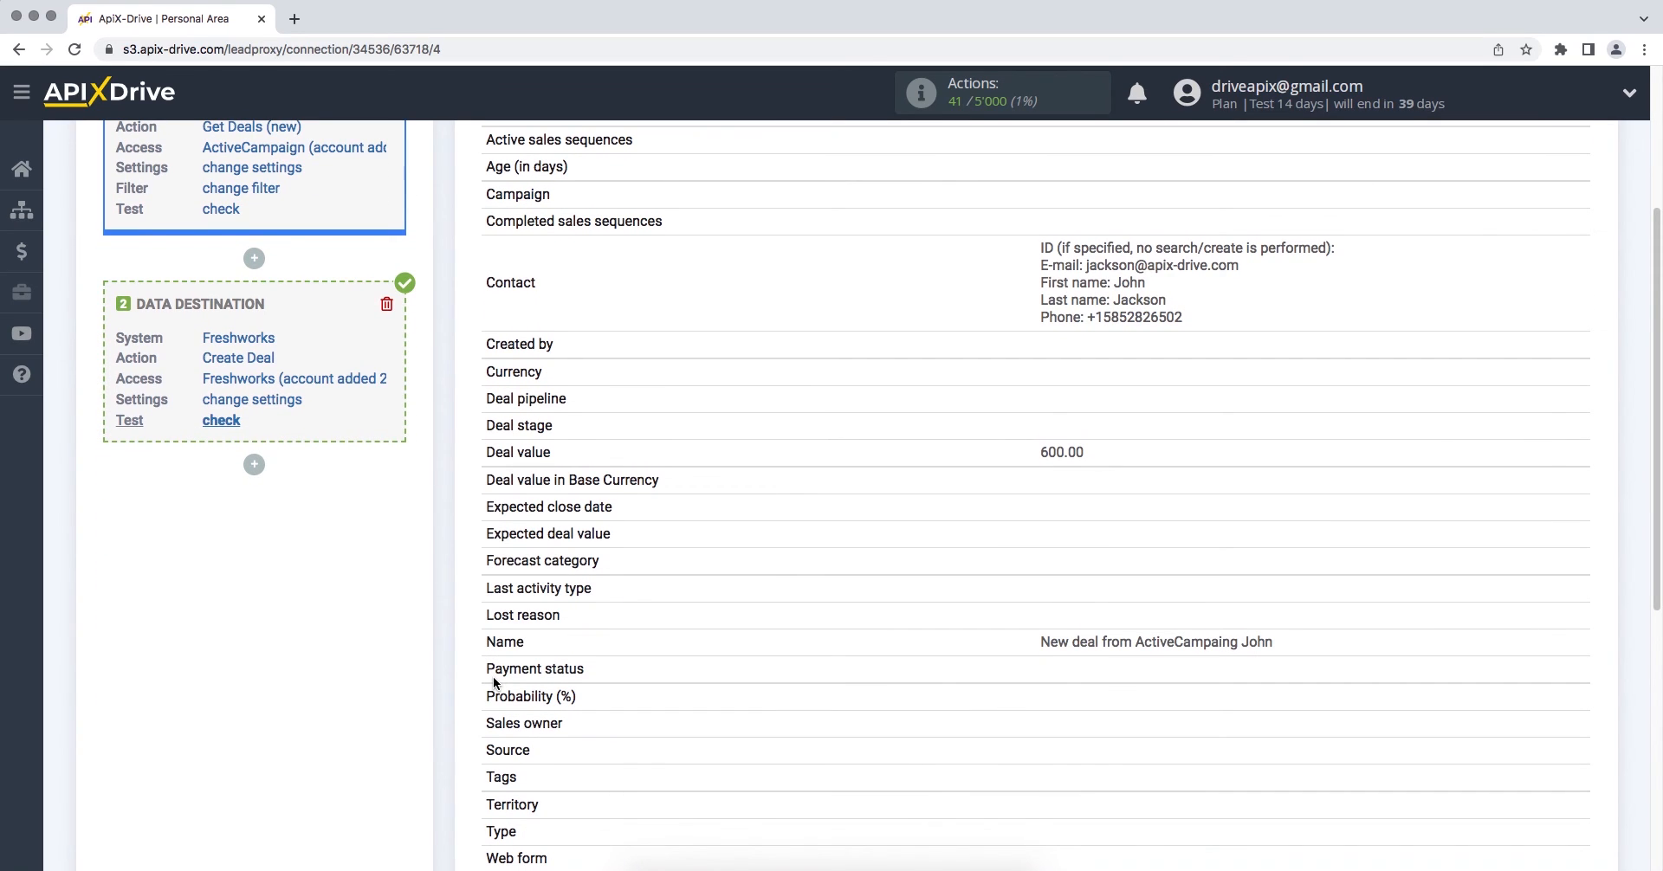
pyautogui.scroll(-3, 492, 677)
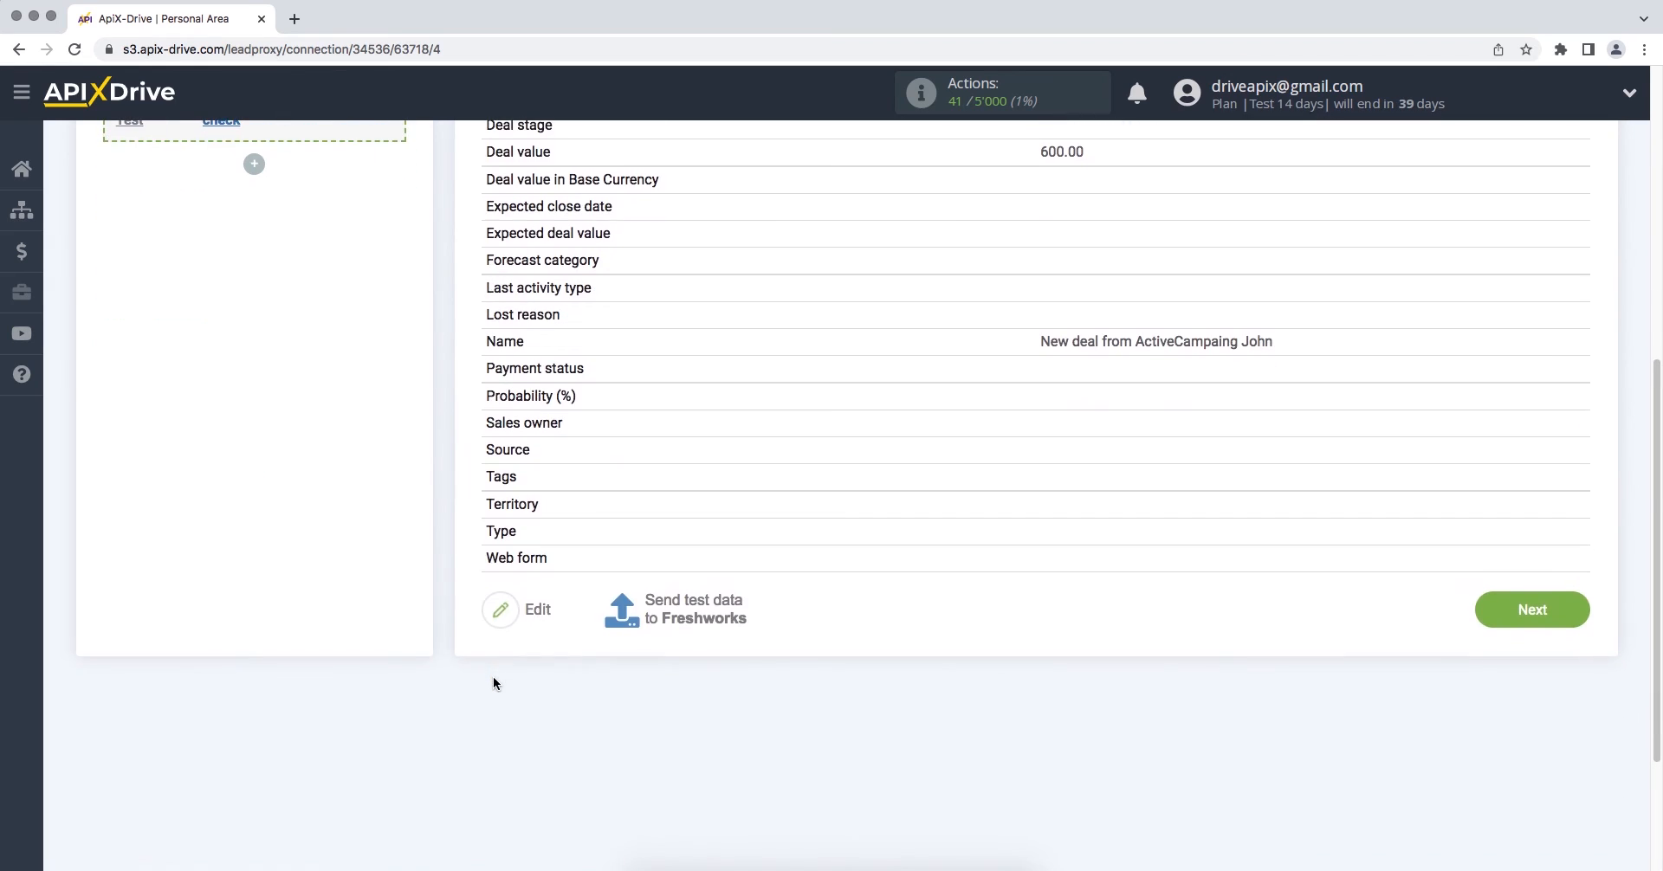
pyautogui.click(674, 607)
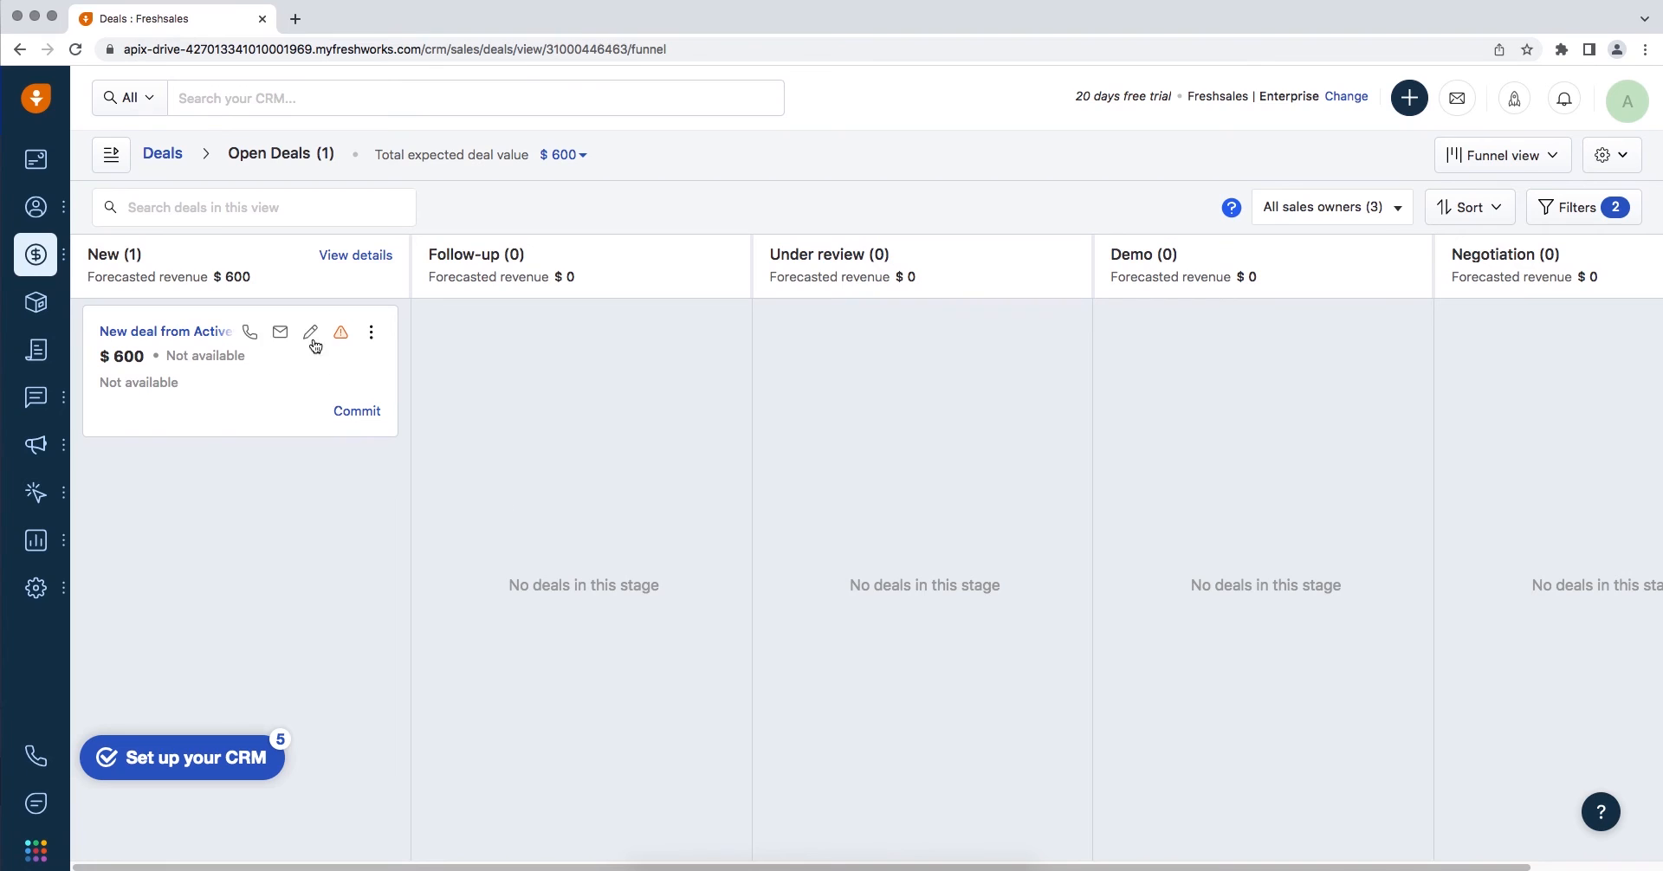
pyautogui.click(198, 337)
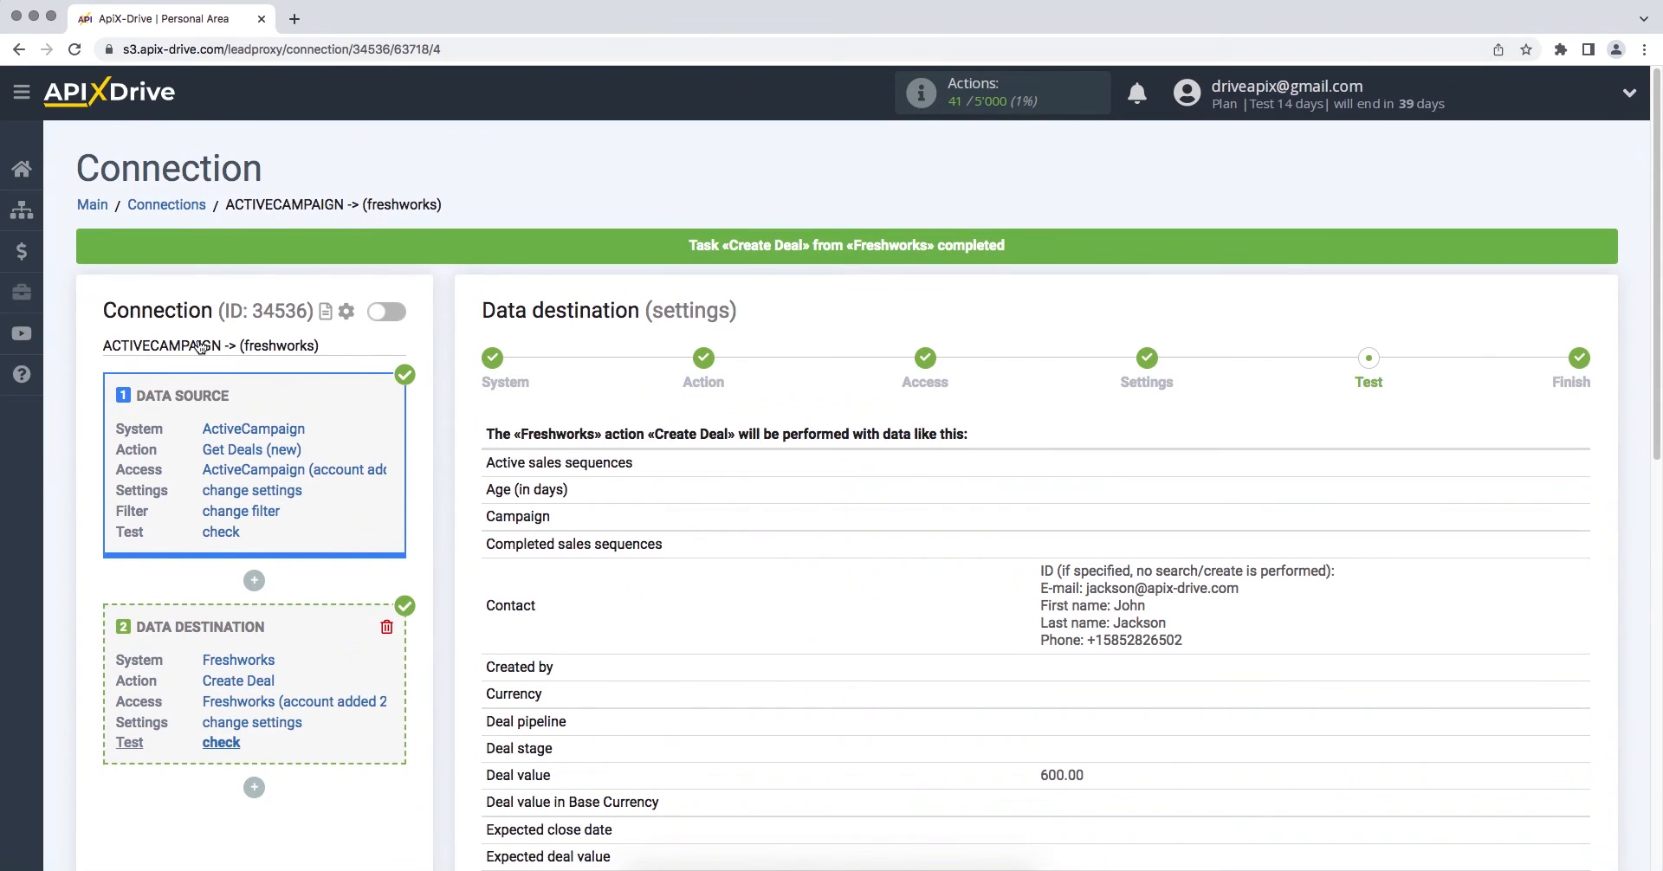
# Finish the data destination setup and enable automatic updates for the connection.
pyautogui.scroll(-5, 197, 339)
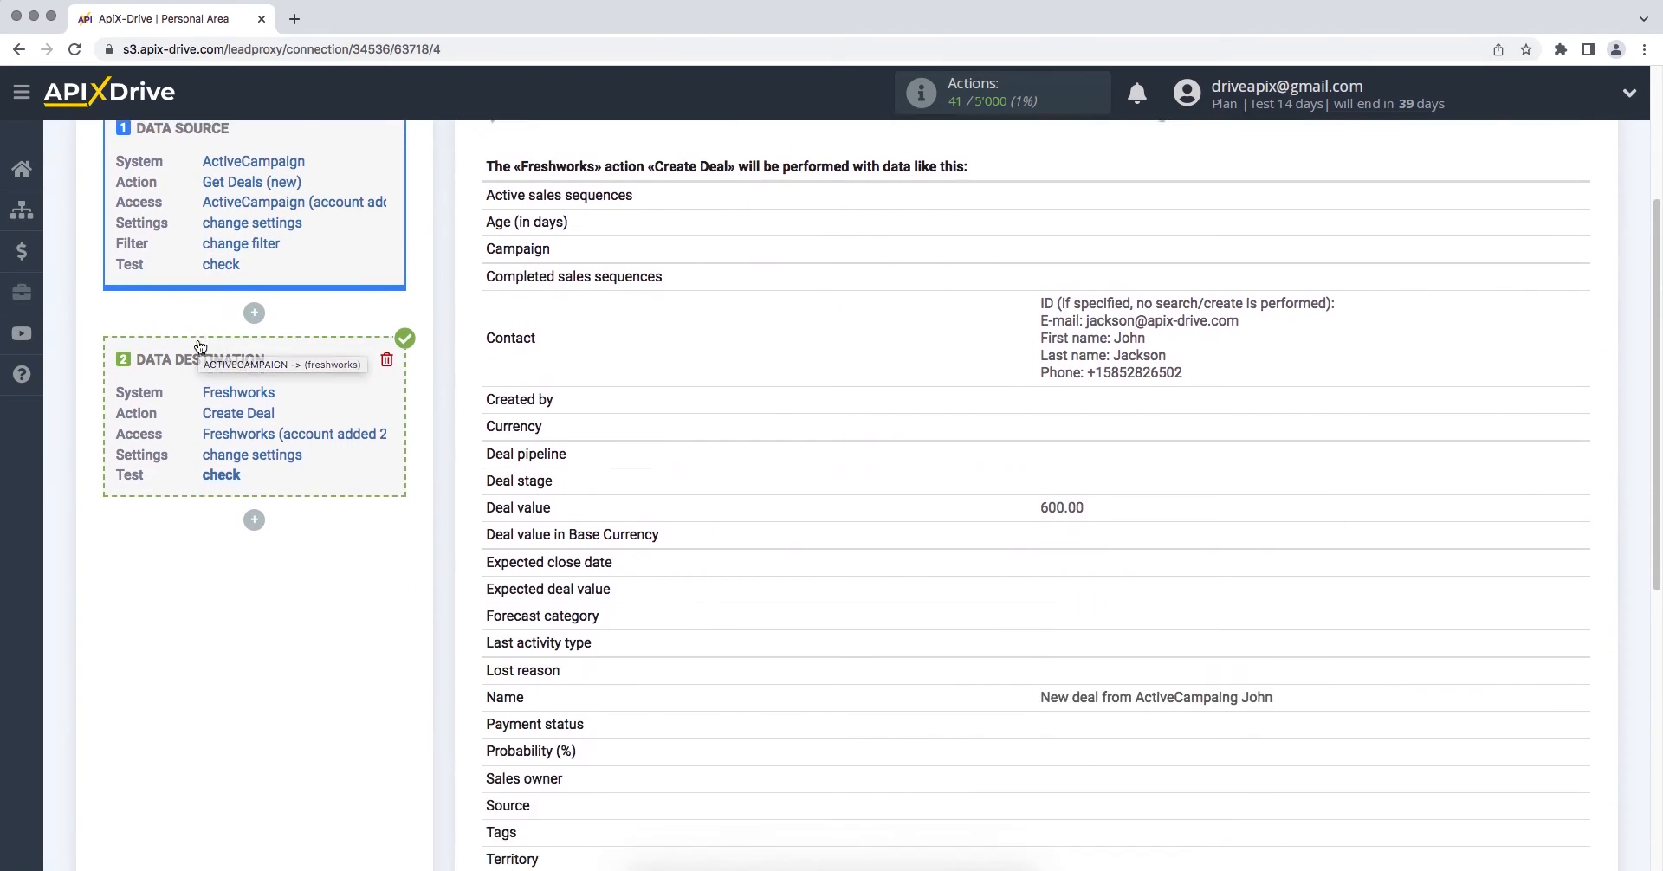
pyautogui.scroll(-1, 197, 339)
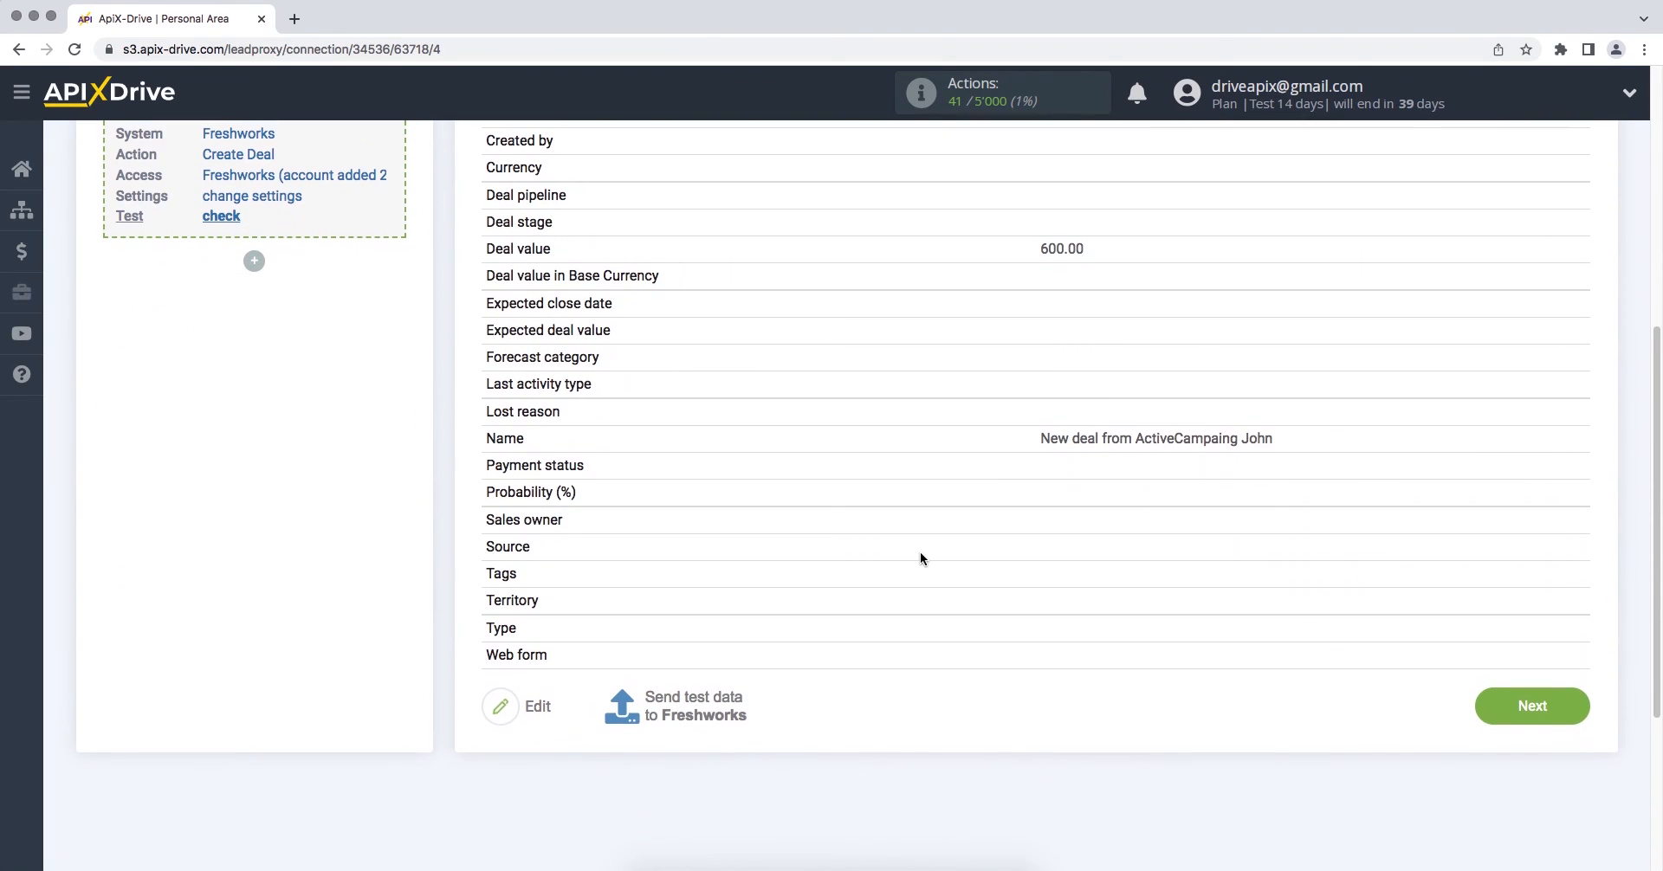
pyautogui.click(1486, 722)
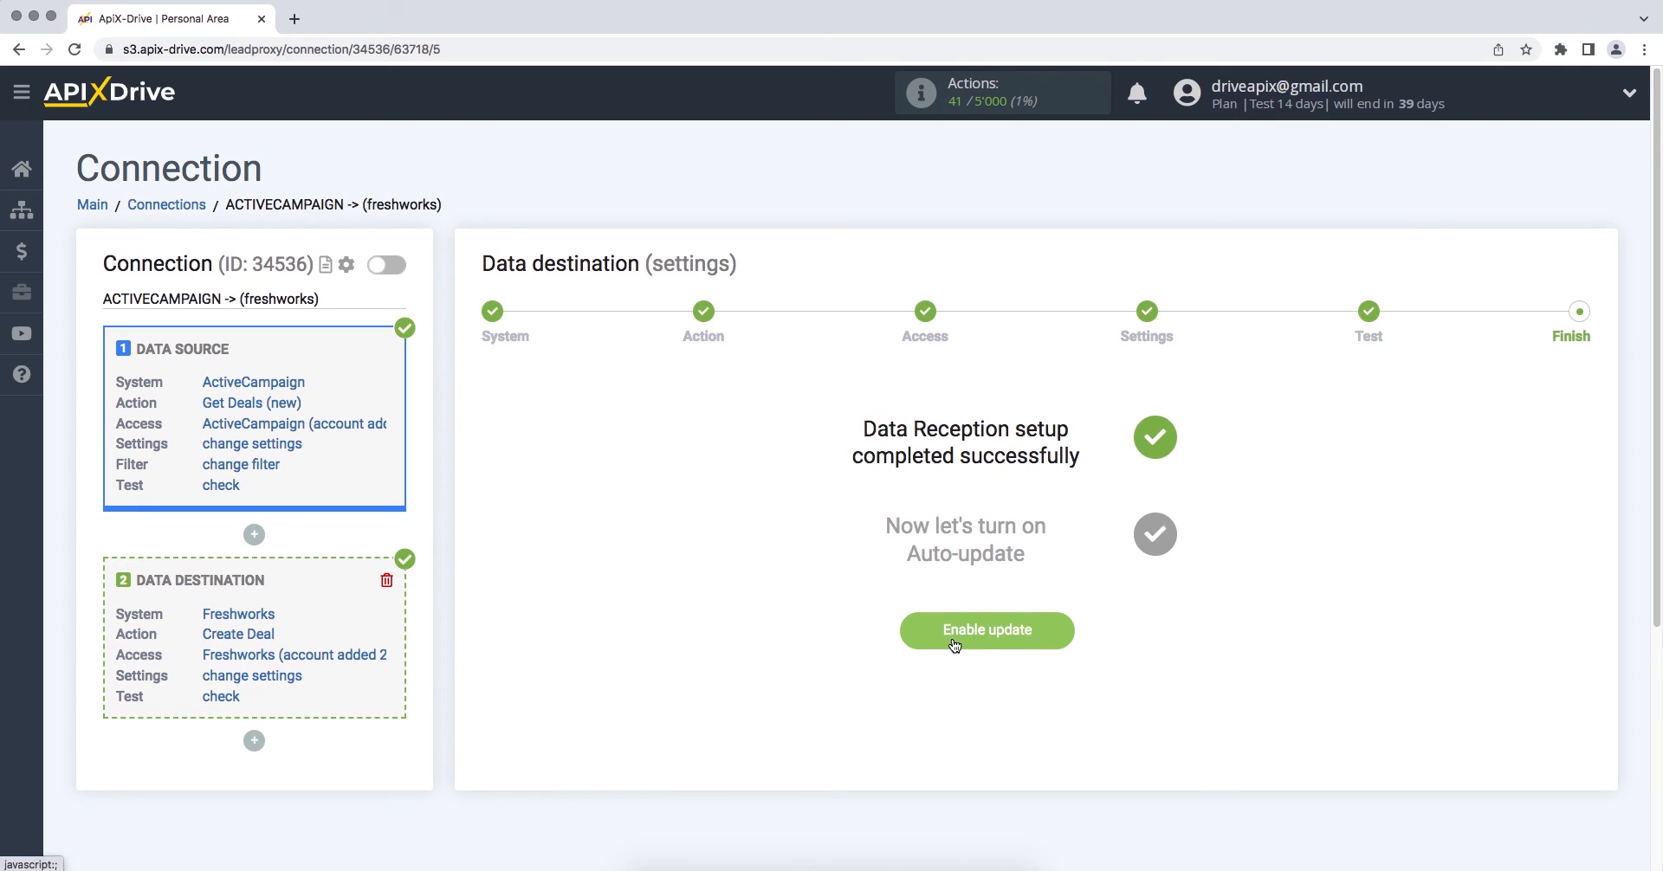
pyautogui.click(909, 638)
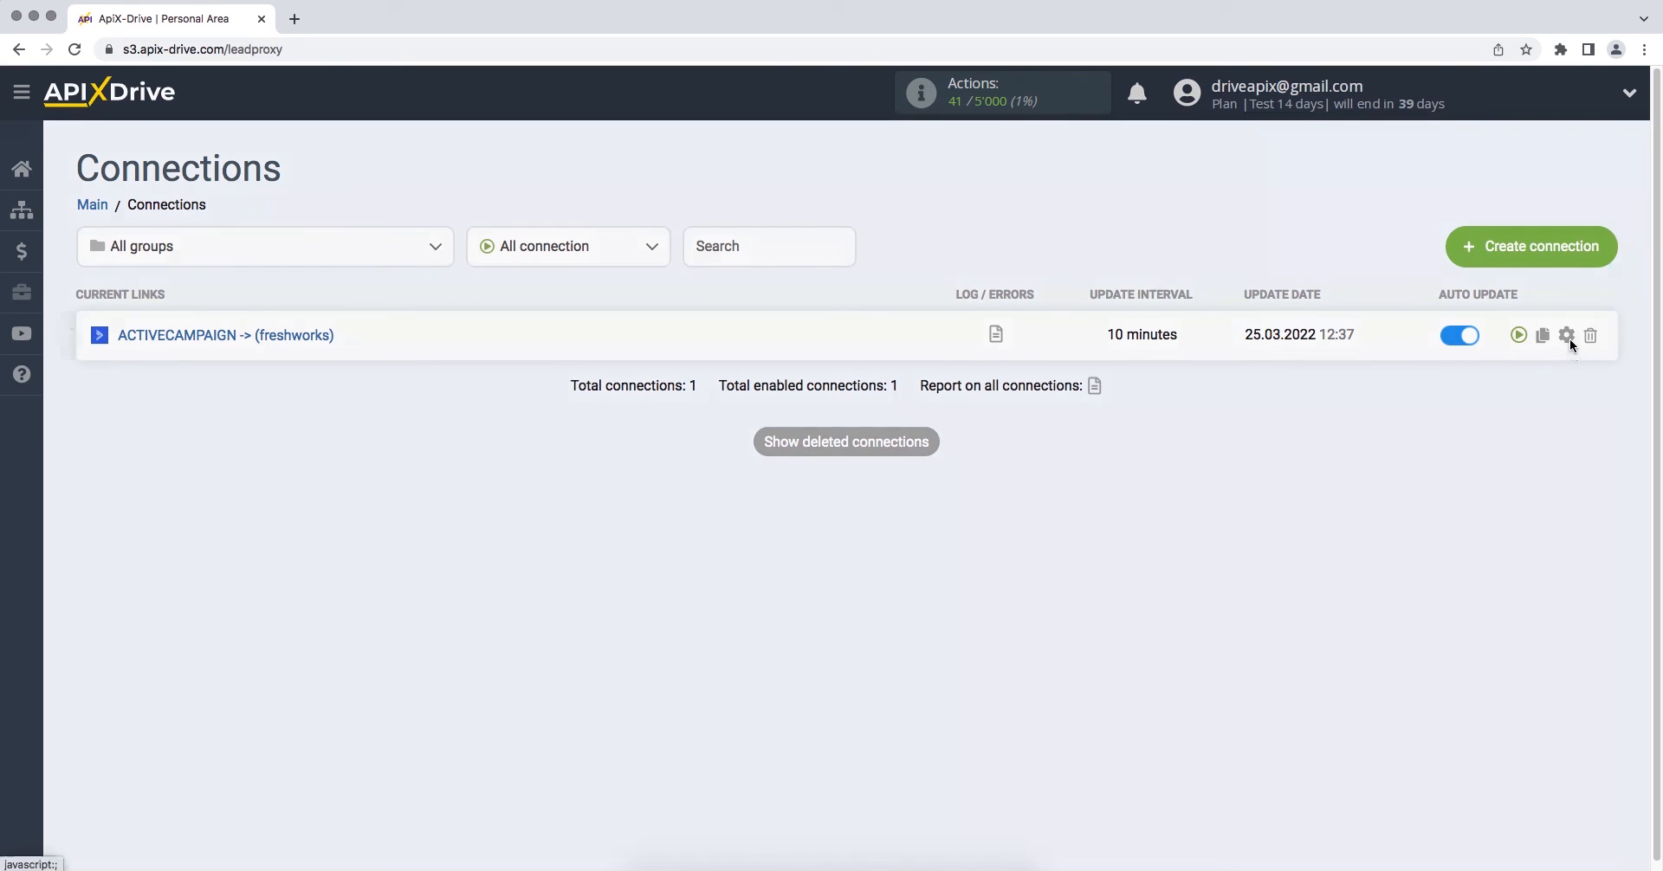
# Set the update interval of the ActiveCampaign to Freshworks connection to 5 minutes and save it.
pyautogui.click(1567, 336)
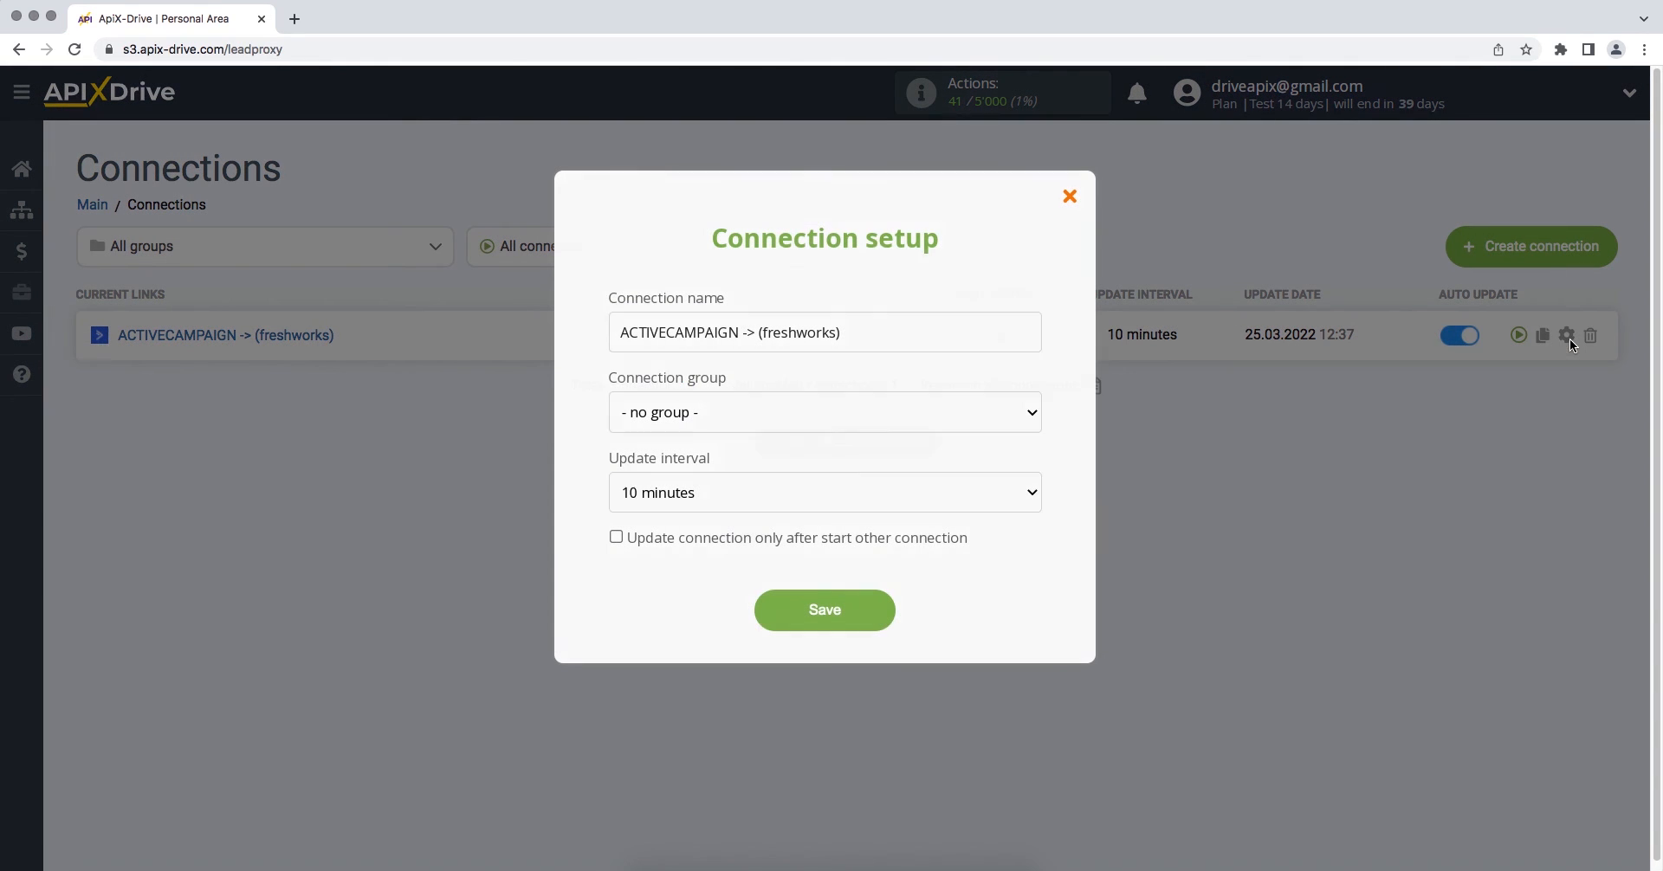
pyautogui.click(994, 482)
pyautogui.click(990, 467)
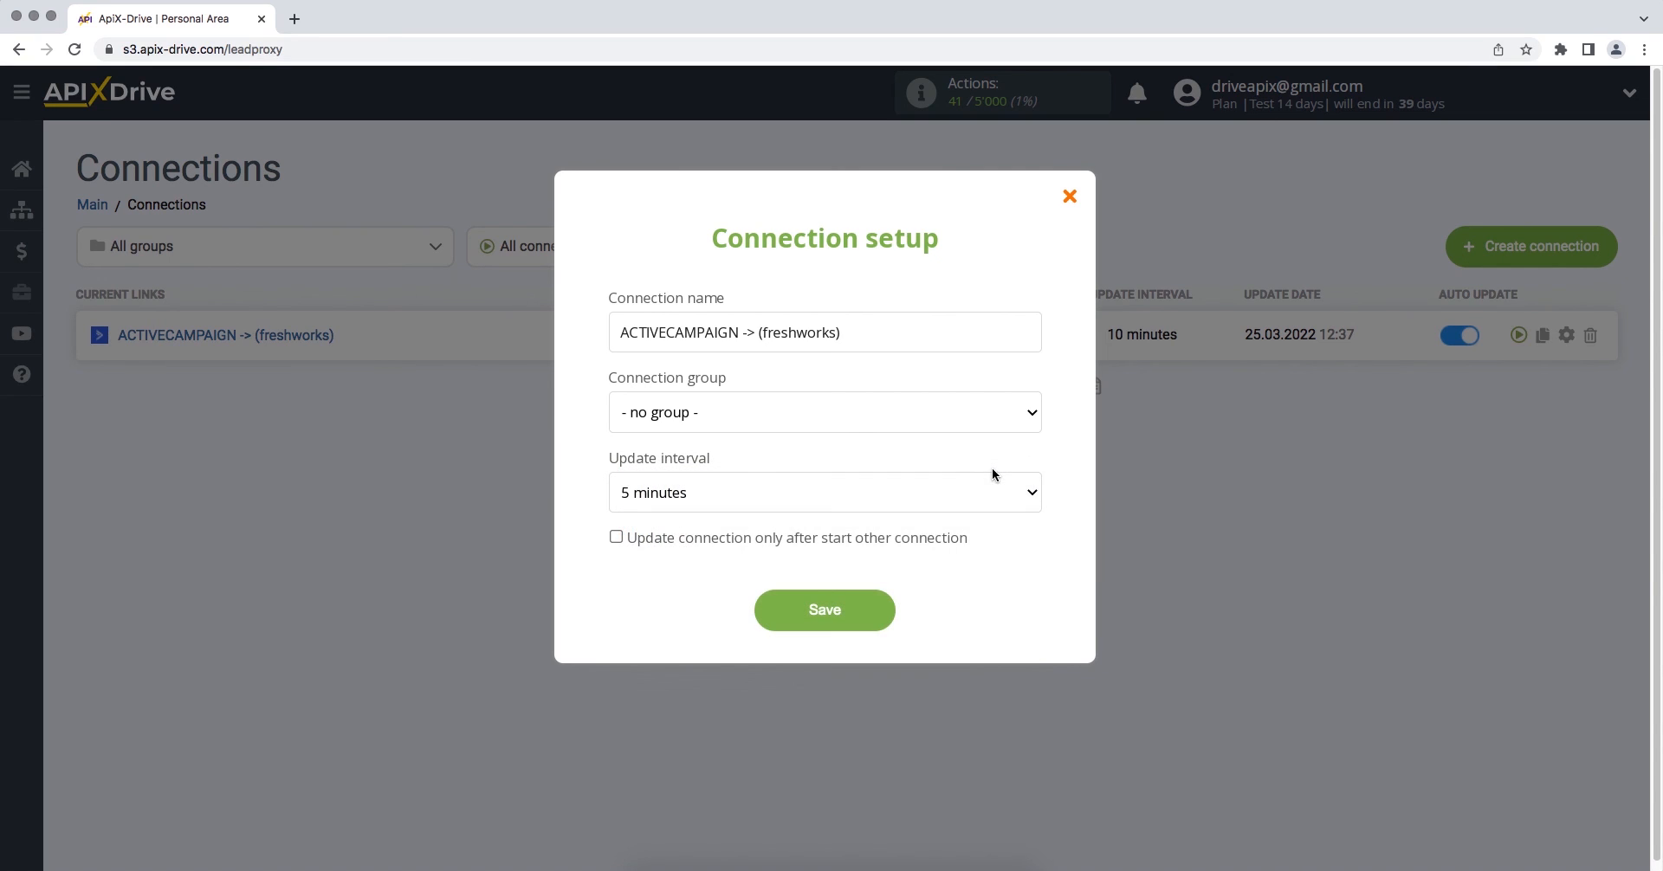
pyautogui.click(769, 613)
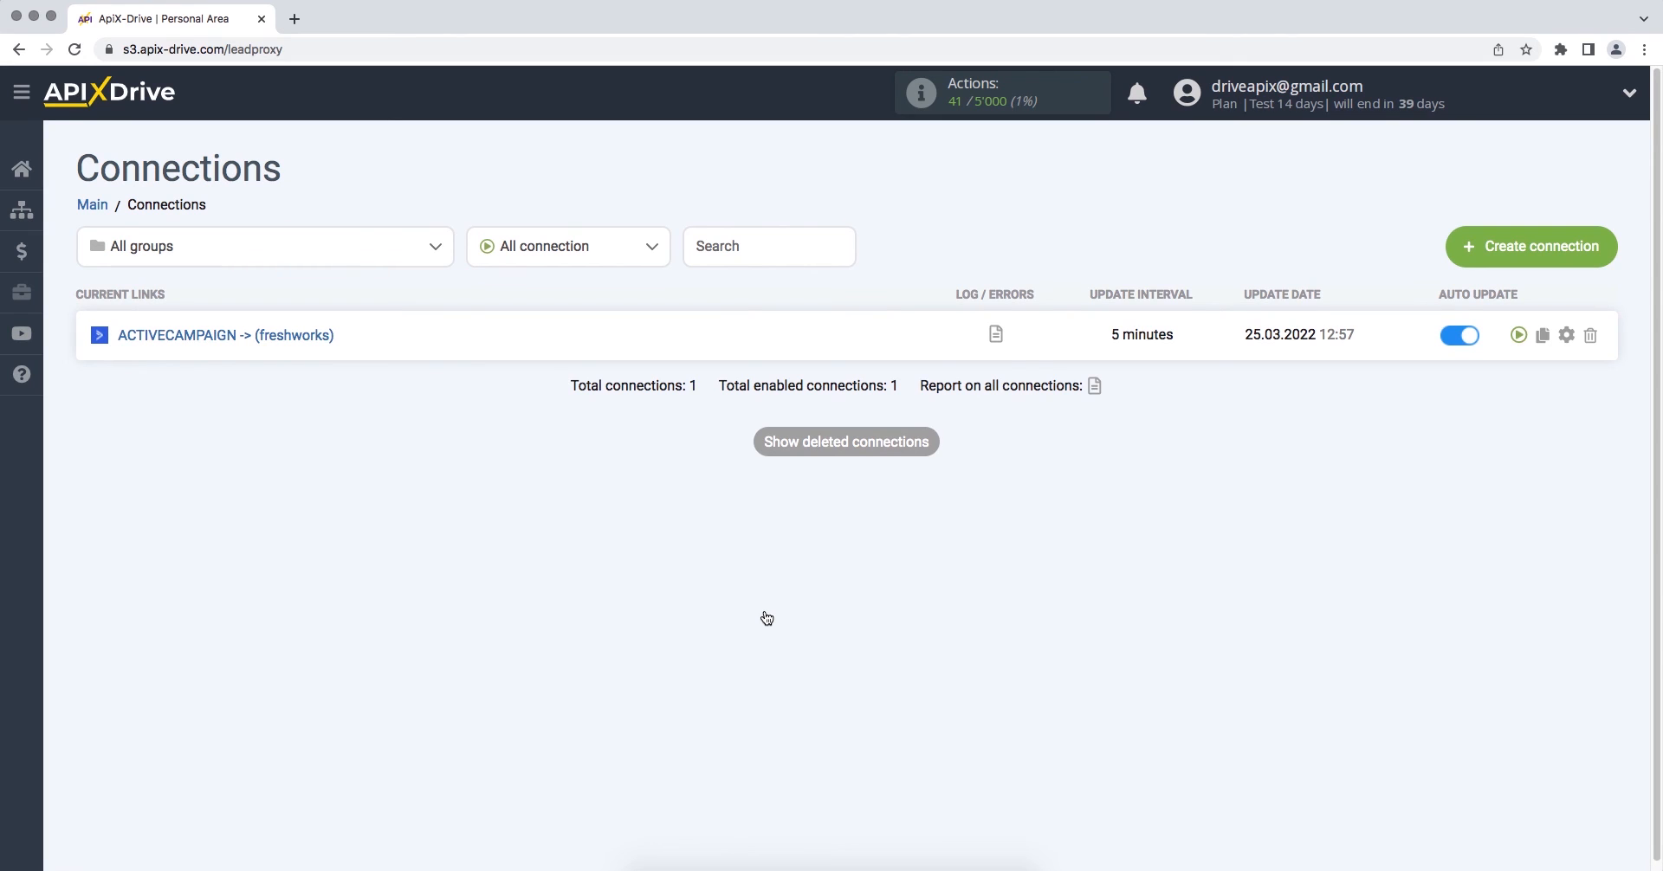